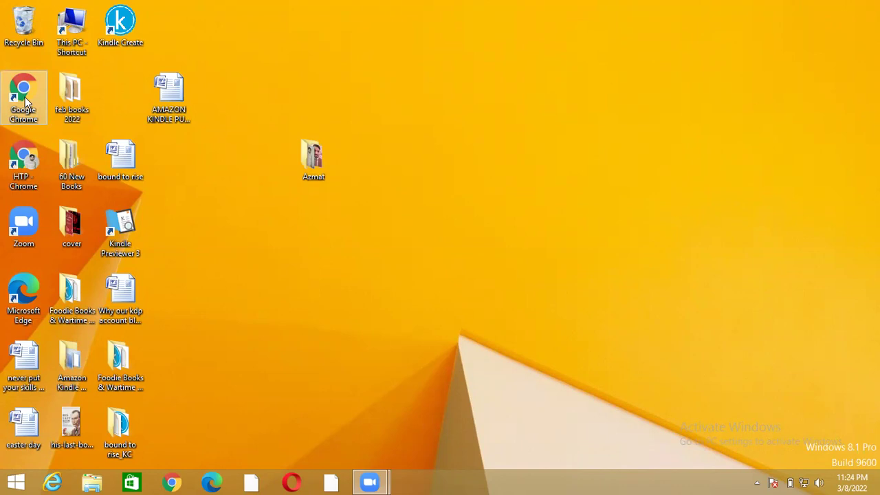
Launch Chrome in the chosen profile, dismiss the default-browser notice and go to payoneer.com.
double_click(25, 97)
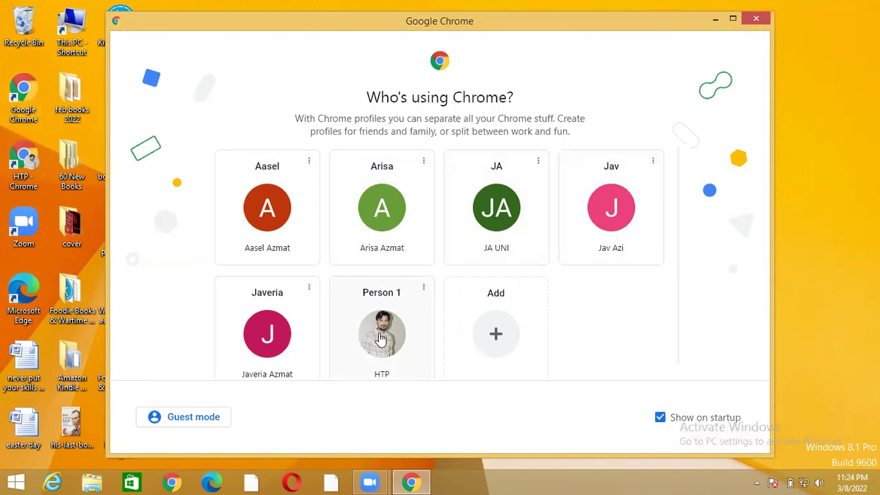
click(615, 242)
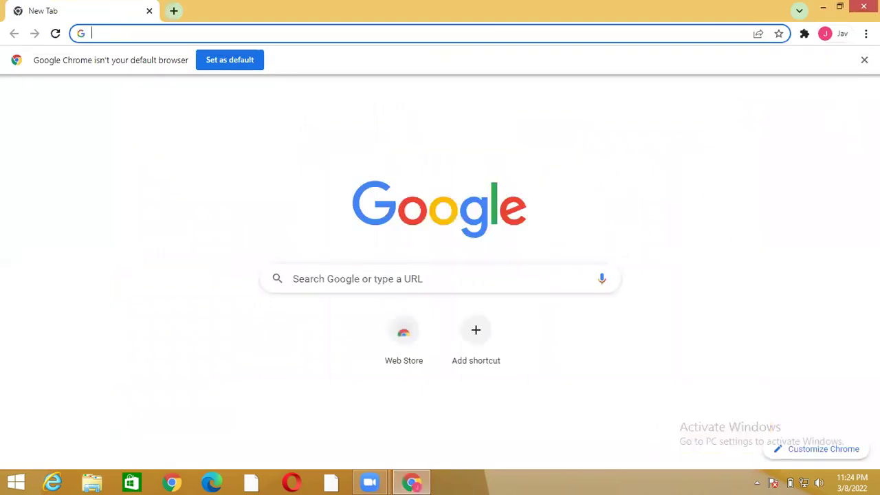
click(864, 60)
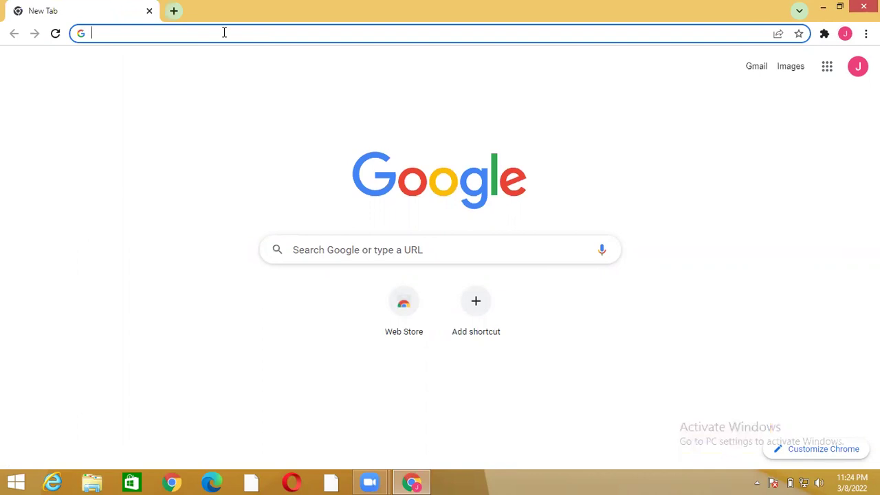
text(payoneer.com)
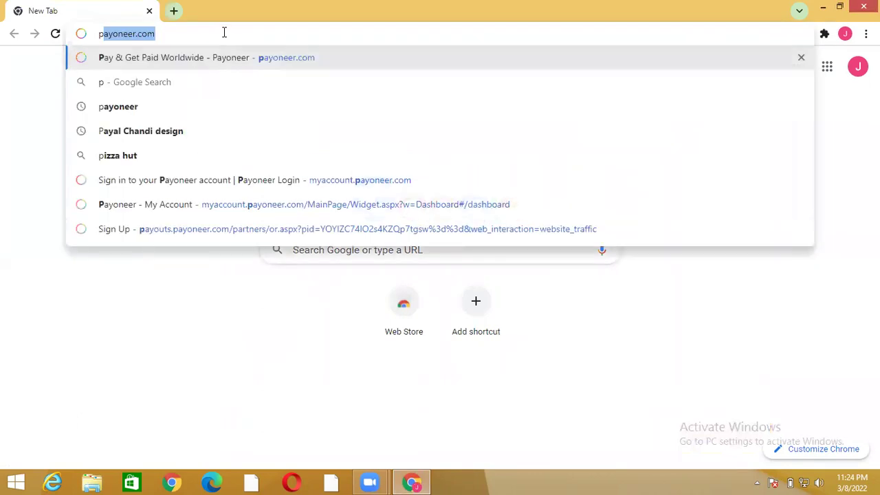
key(Return)
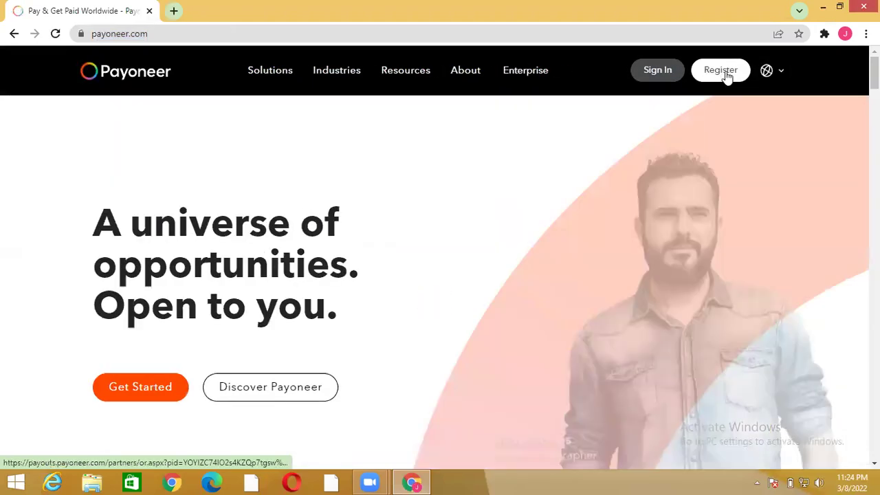
Begin registration on the Sign Up form and enter the applicant's first and last name.
click(724, 74)
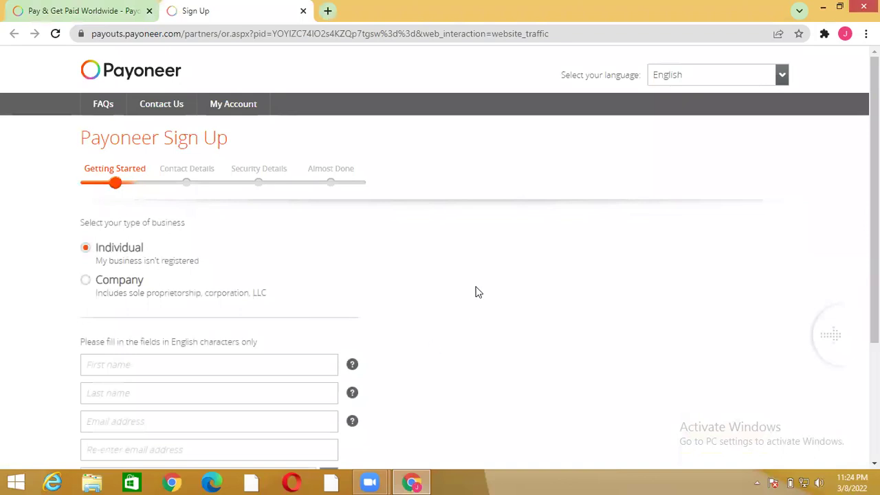
scroll(479, 293, down, 3)
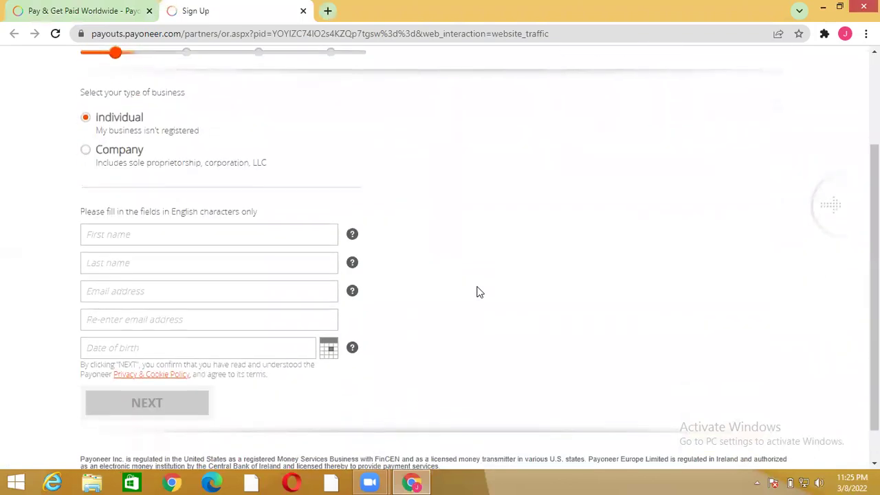
click(117, 196)
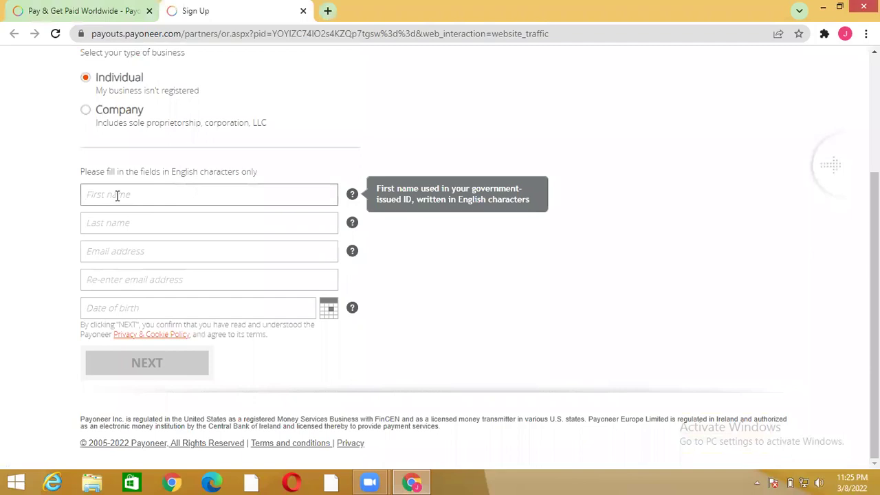
click(130, 223)
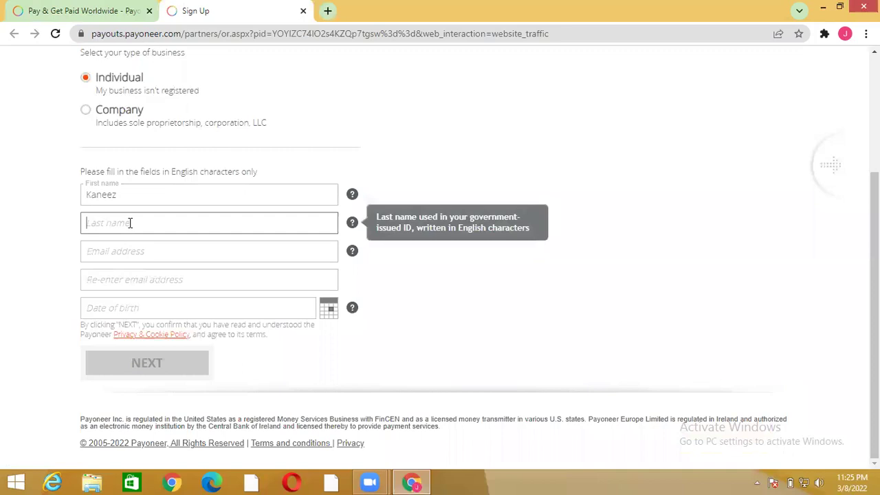
click(141, 253)
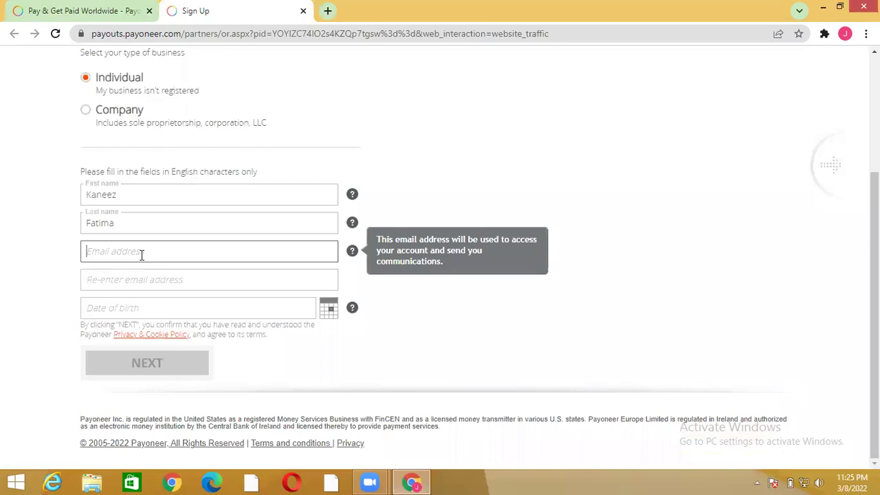
Check the signed-in Google account's email in a new tab and enter it in both email fields.
click(110, 6)
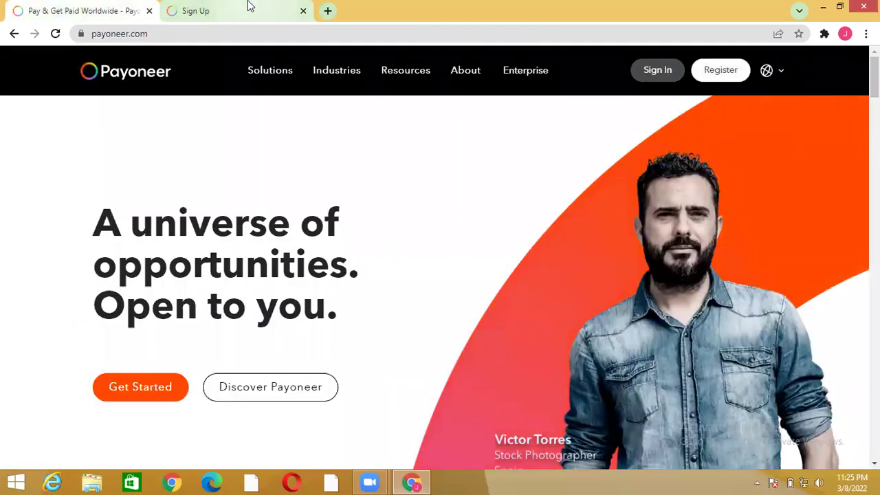
click(247, 6)
click(327, 11)
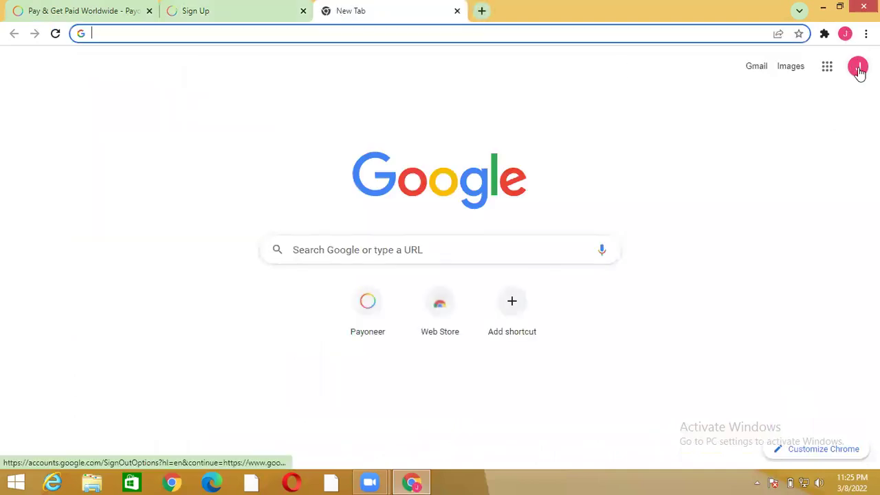
click(859, 70)
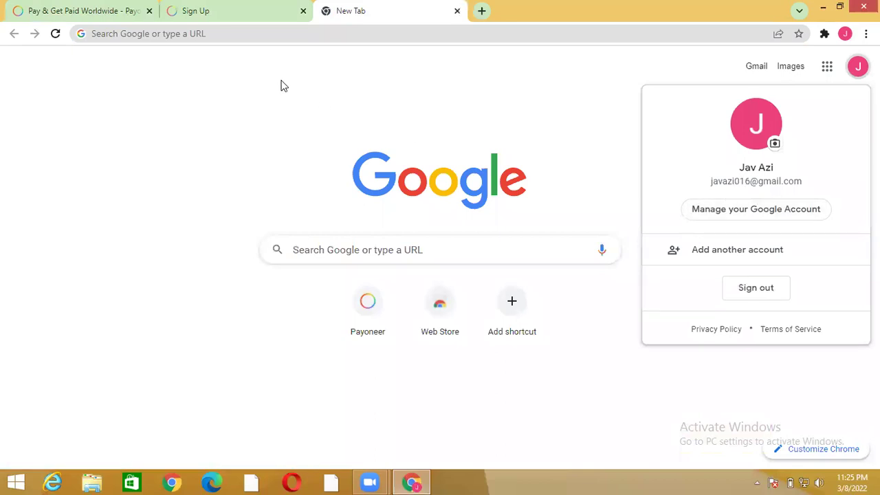
click(202, 8)
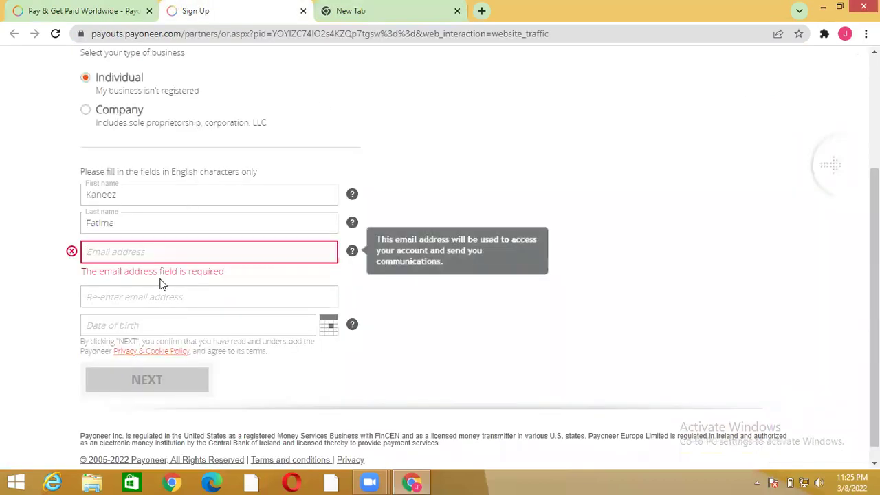
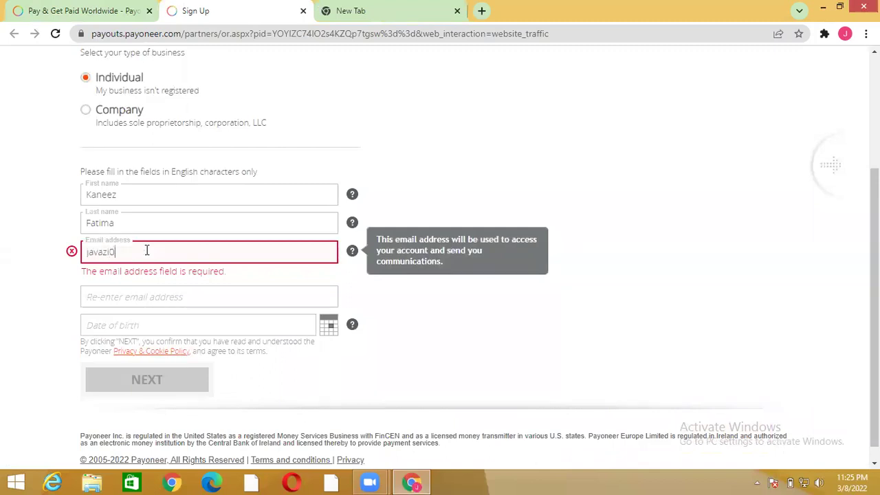
click(145, 300)
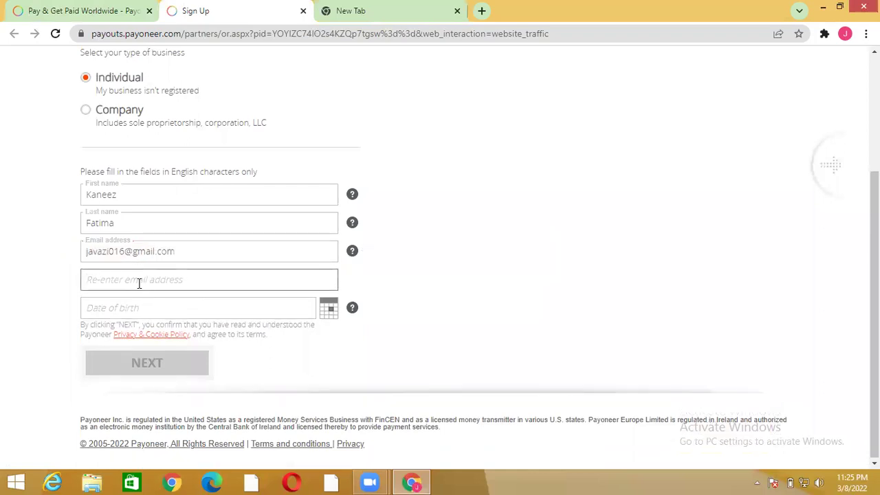
click(148, 310)
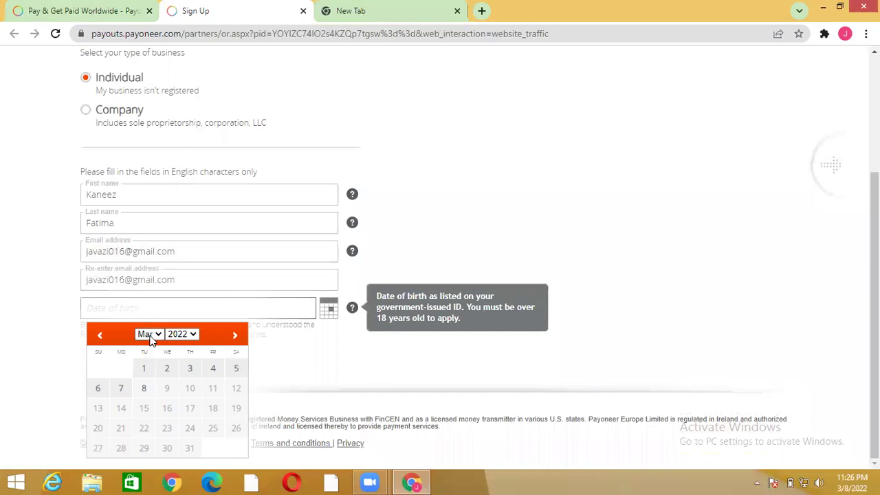
click(149, 335)
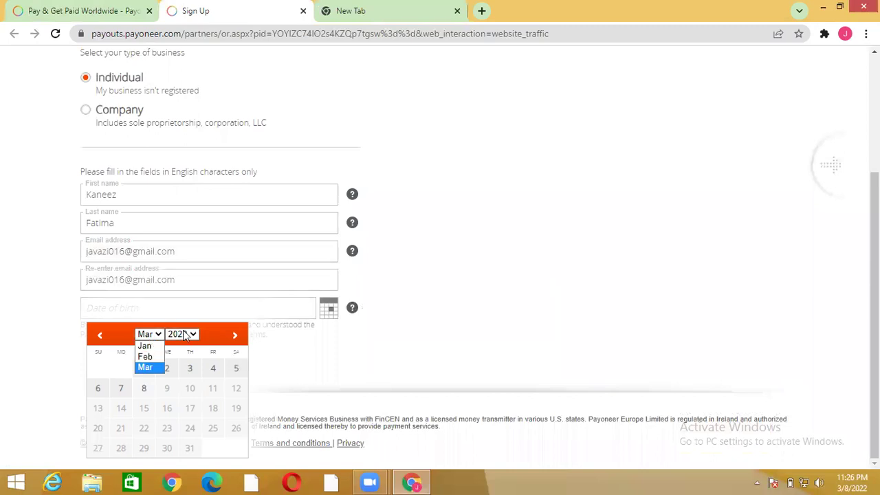
click(182, 334)
click(182, 334)
drag(193, 304, 191, 288)
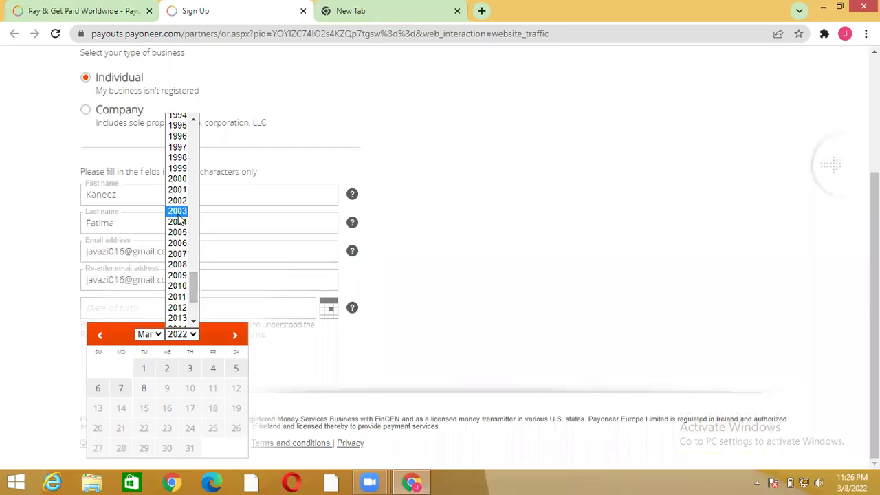
click(177, 178)
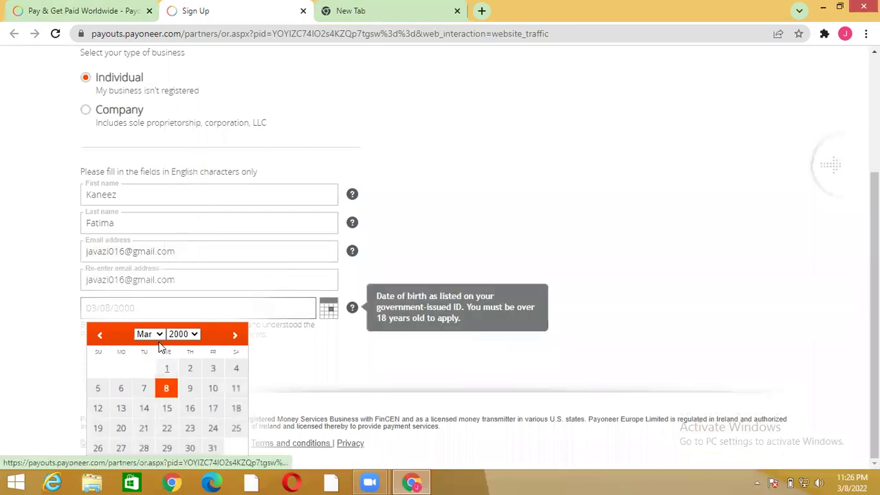
click(148, 334)
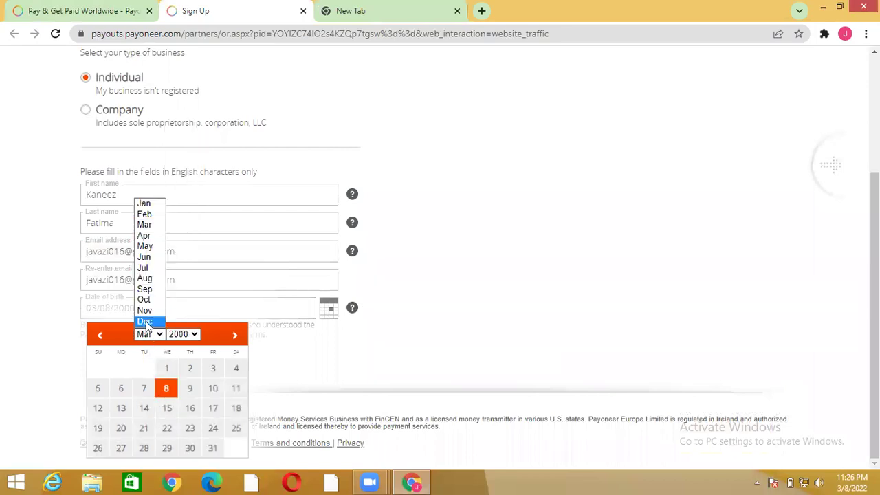
click(145, 321)
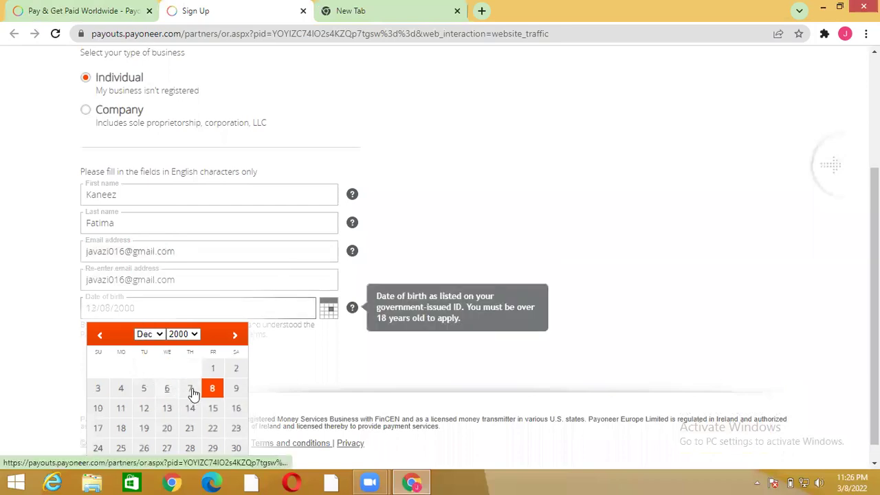
click(114, 420)
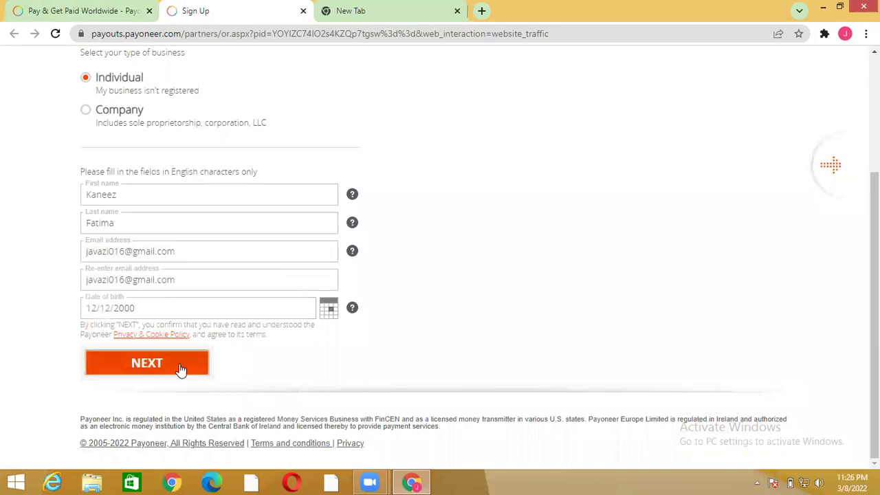
click(172, 368)
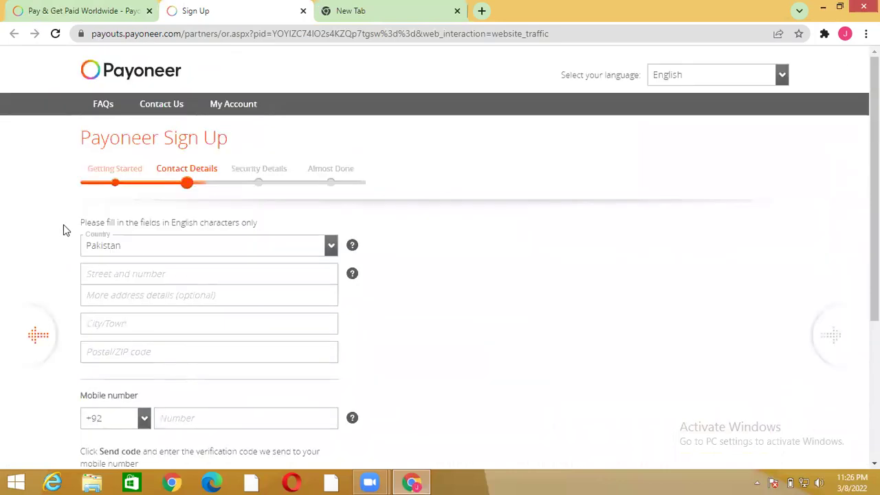
Enter the street address and the extra address line, fixing typos in the extra line.
click(124, 274)
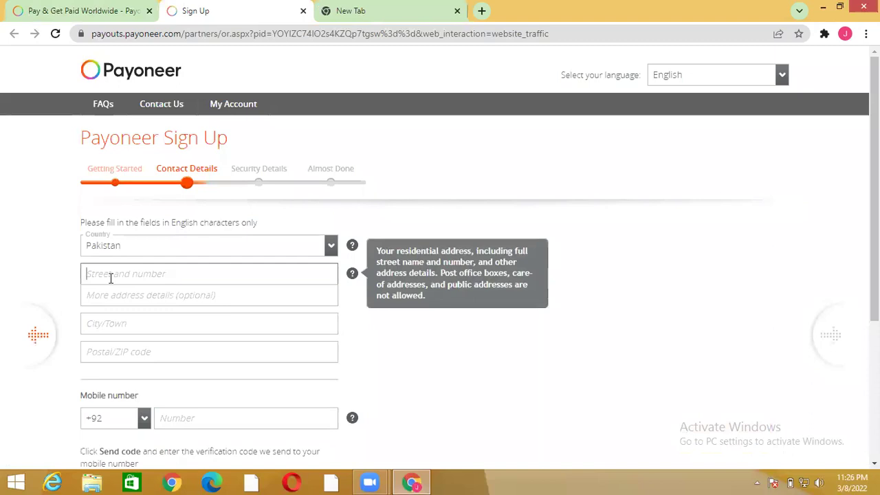
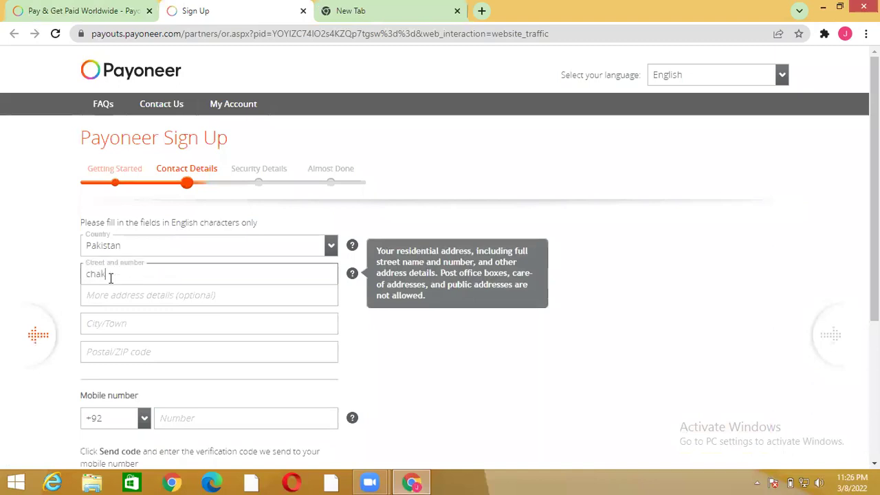
click(126, 298)
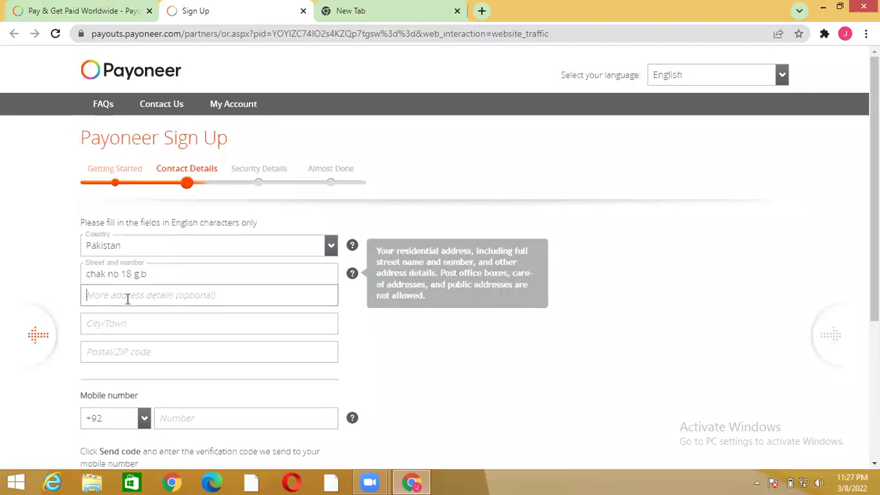
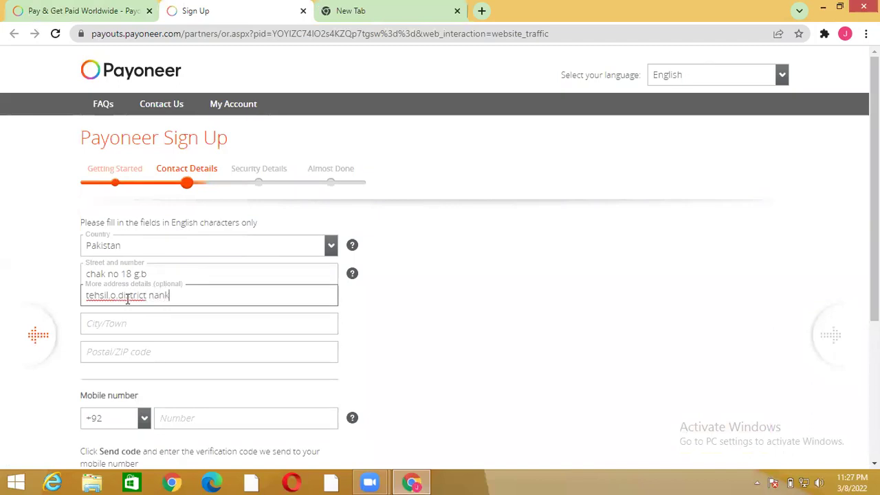
click(120, 296)
key(BackSpace)
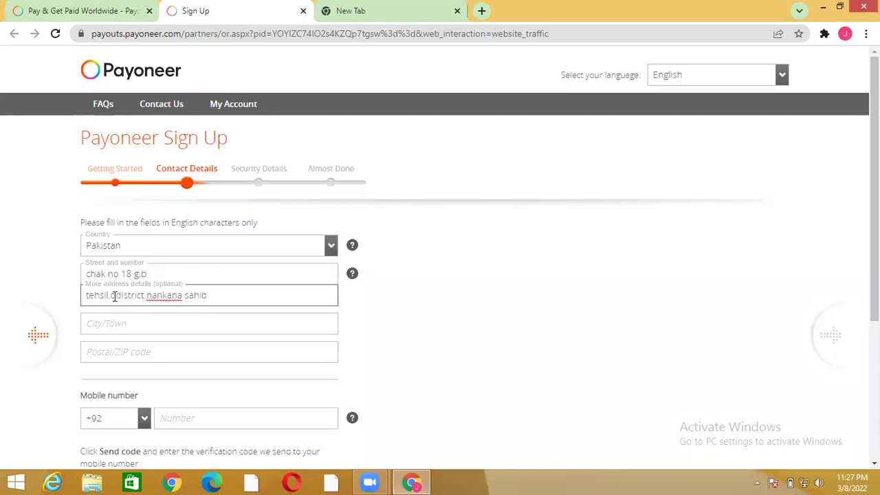
key(BackSpace)
text(o)
Fill in the city and the postal code fields.
click(117, 327)
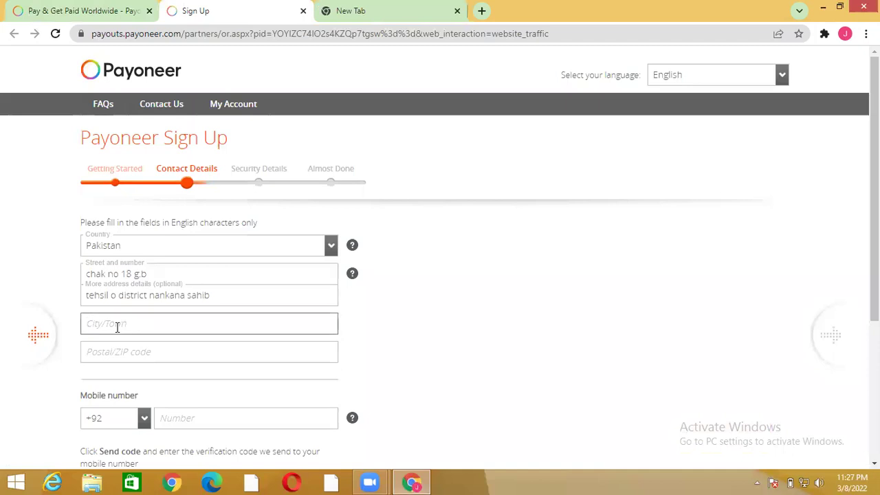
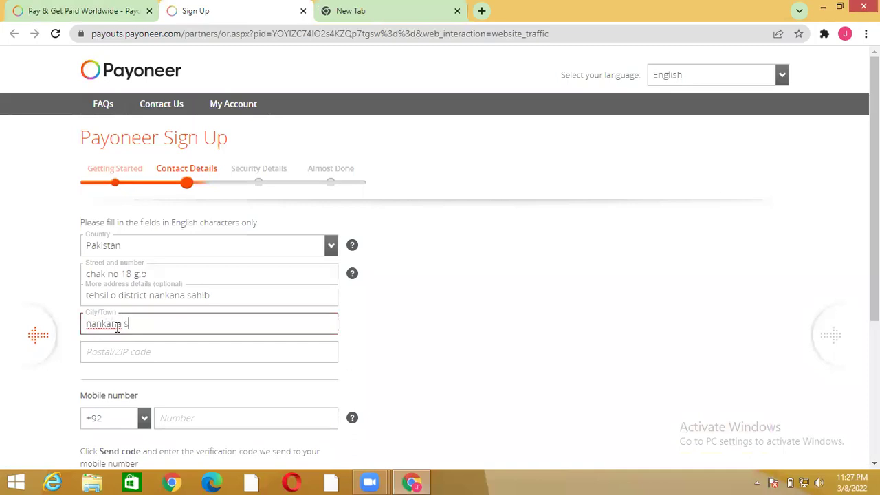
click(125, 354)
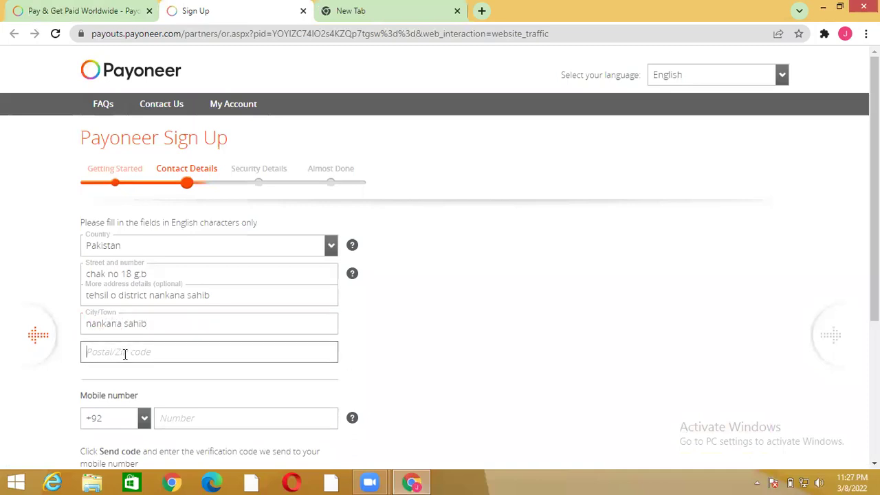
text(39100)
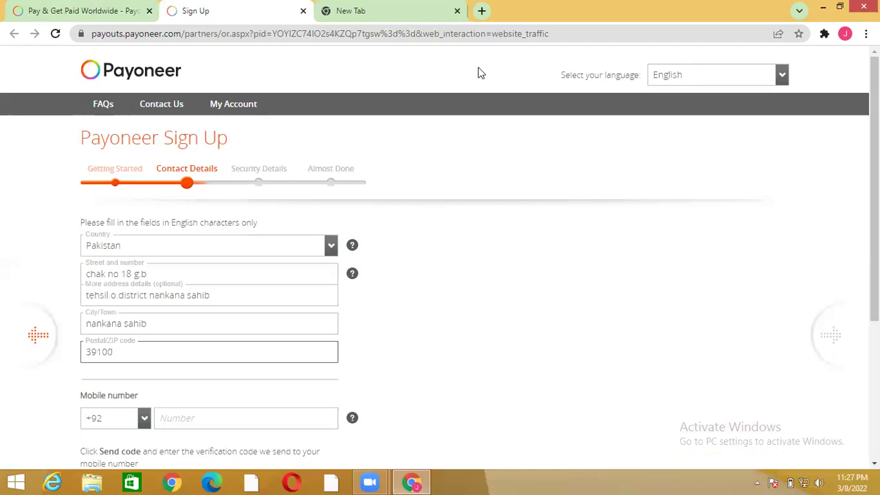
click(482, 11)
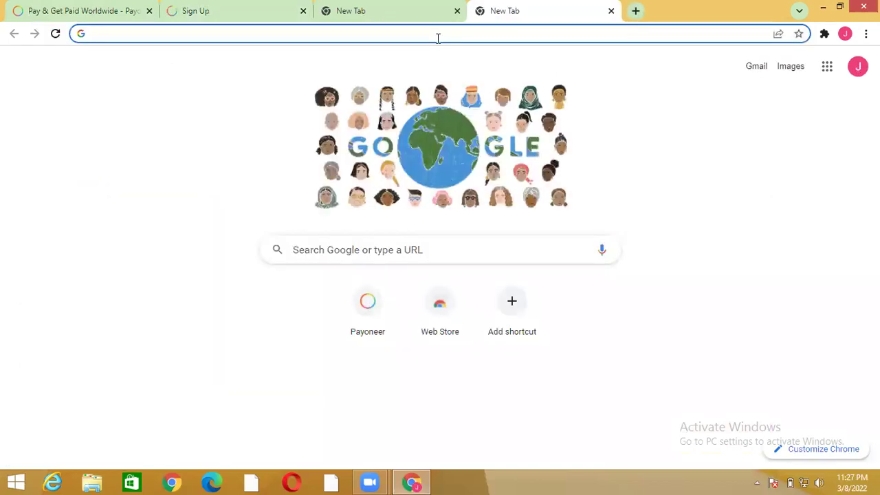
Search Google for Faisalabad postal codes, showing 38000, 38060, 38070 and 38090.
text(fai)
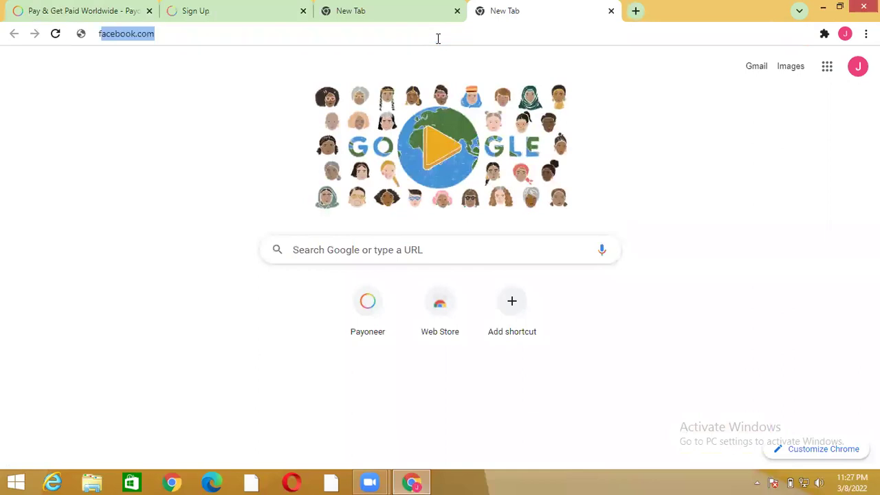
text(sl)
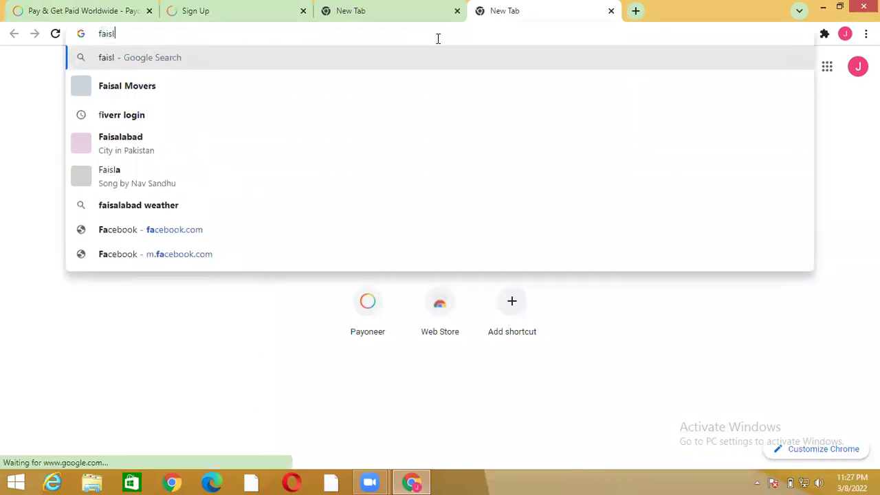
text(abad poste)
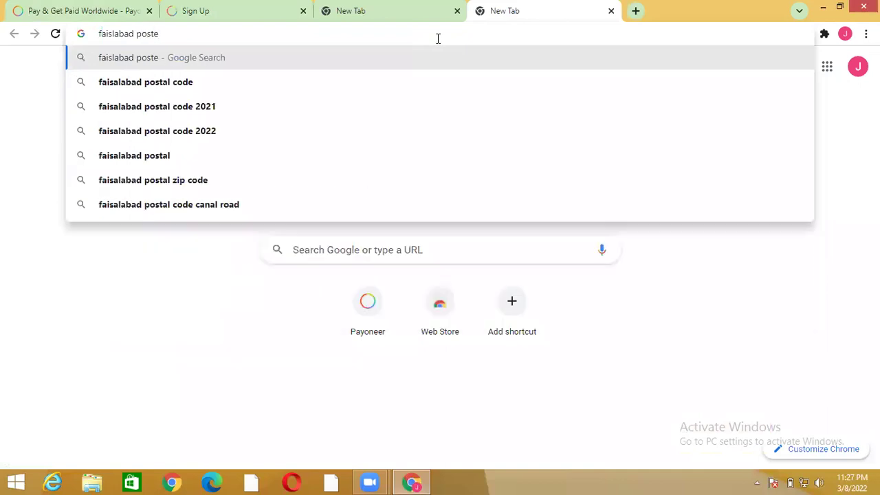
click(232, 86)
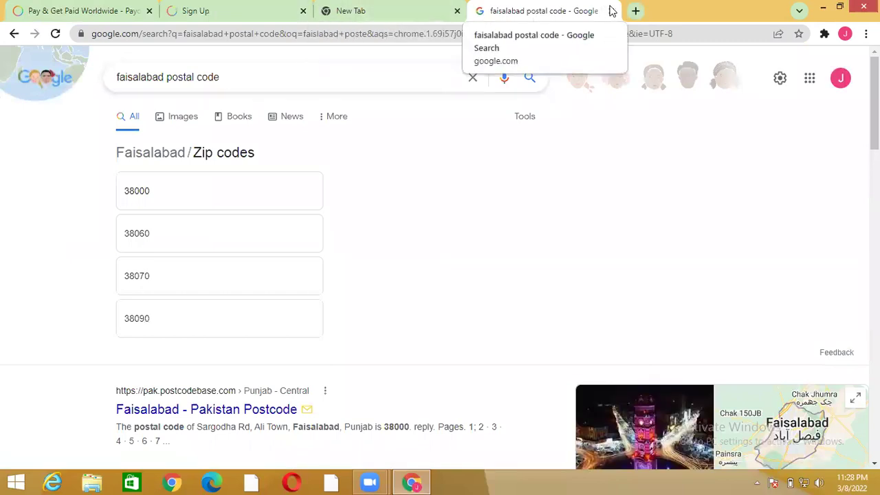
click(305, 207)
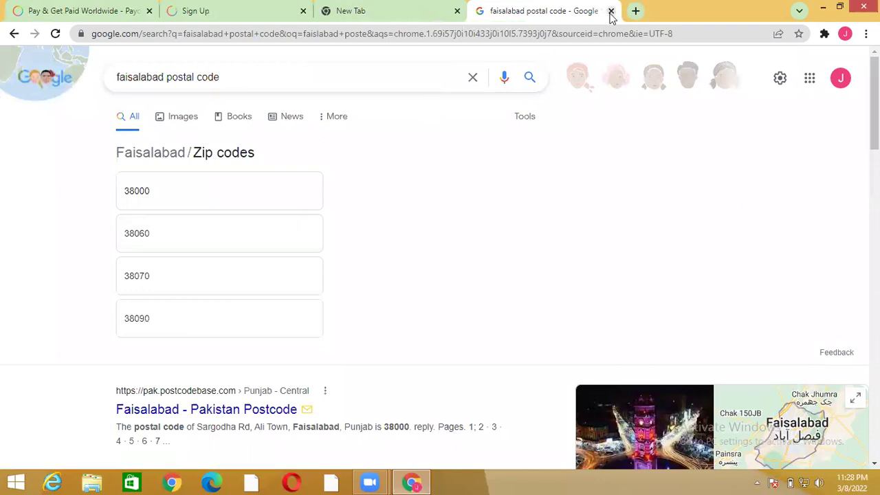
Back on the sign-up form, enter the mobile number and request a verification code.
click(610, 11)
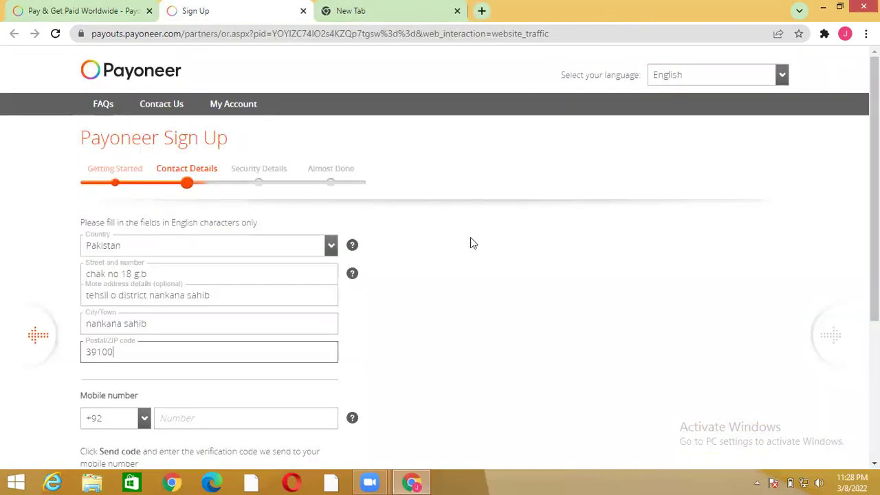
scroll(494, 258, down, 3)
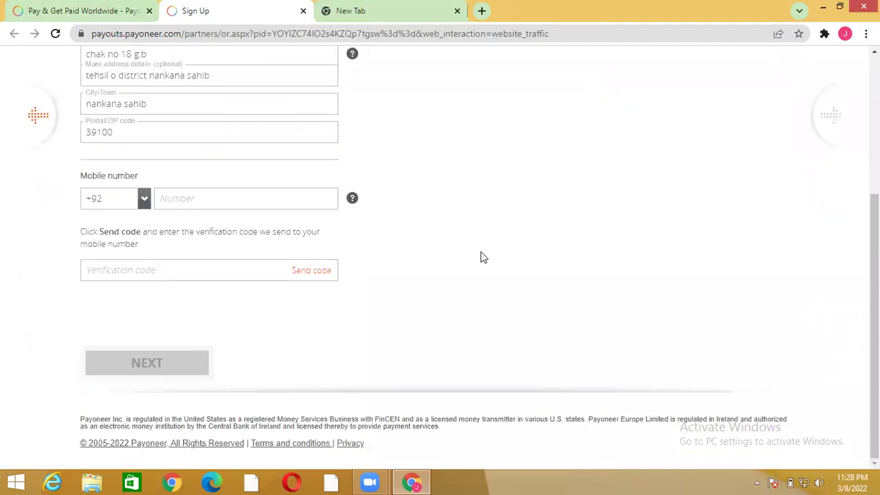
click(185, 201)
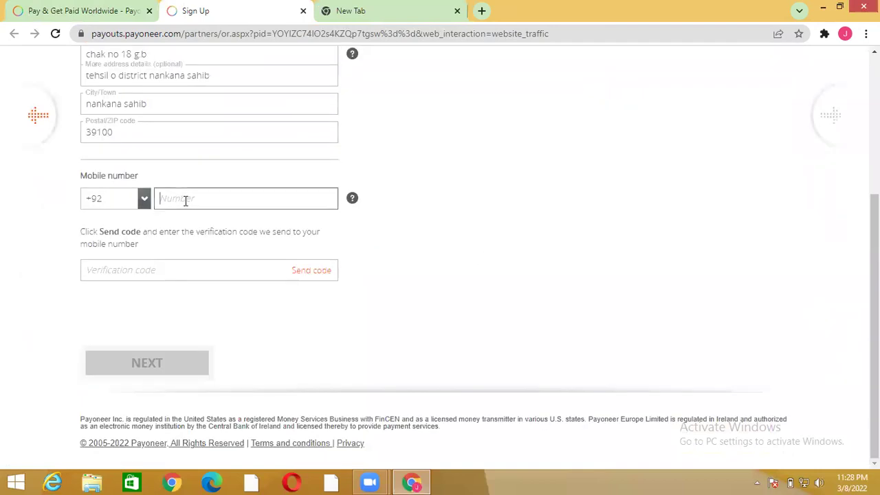
click(311, 272)
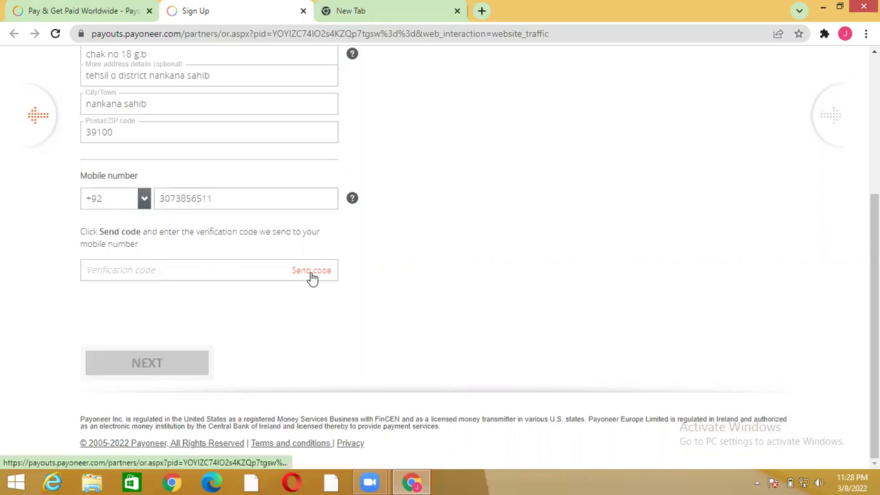
click(197, 271)
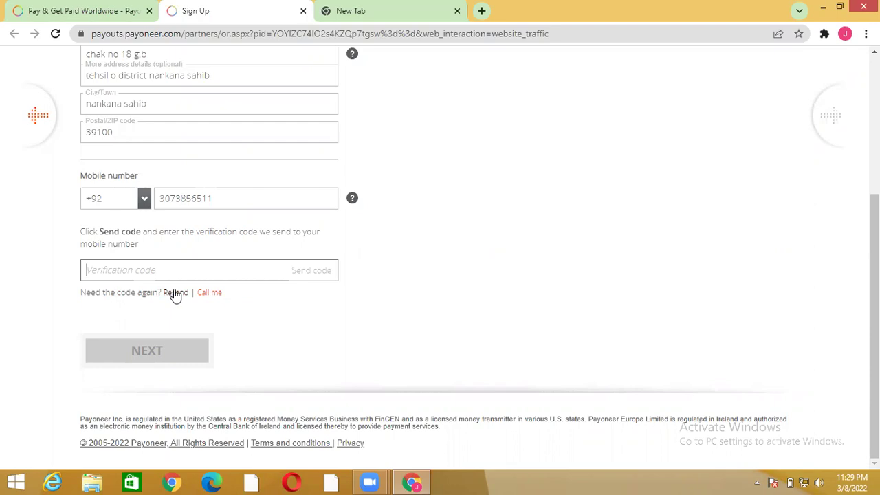
Replace the mobile number with a different one and send a new verification code.
click(219, 198)
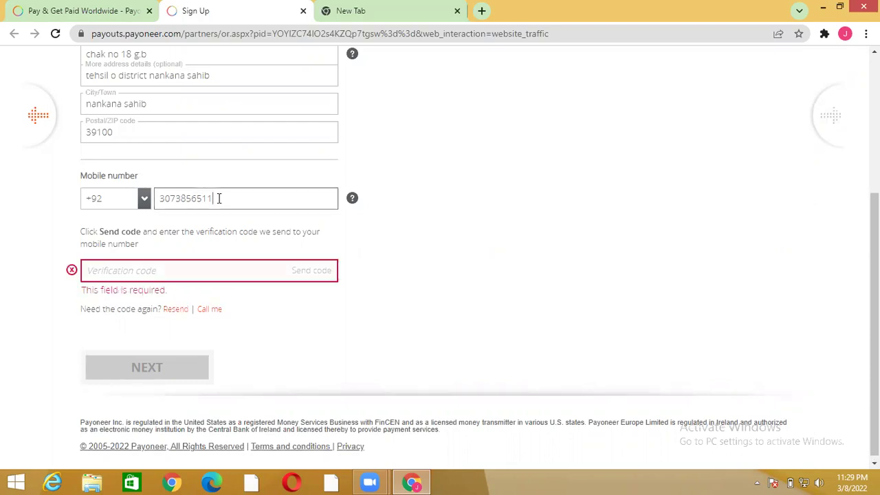
key(BackSpace)
key(BackSpace)
key(BackSpace)
key(BackSpace)
key(BackSpace)
key(BackSpace)
key(BackSpace)
key(BackSpace)
key(BackSpace)
key(BackSpace)
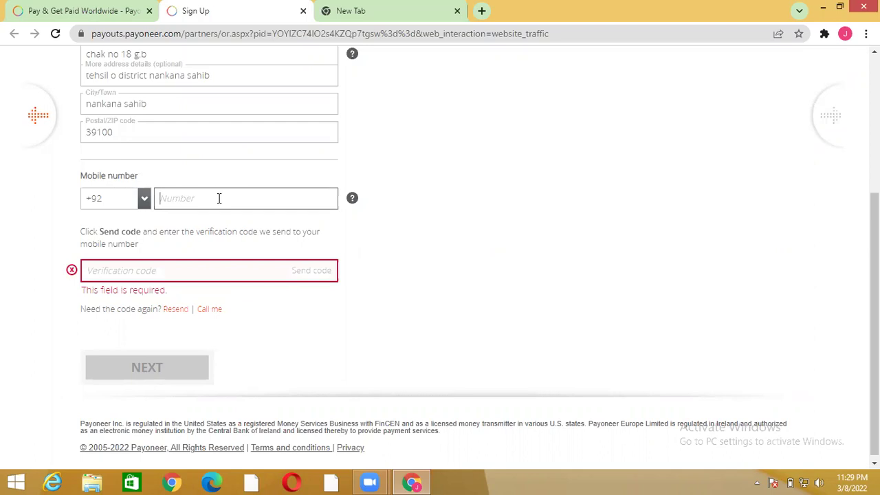
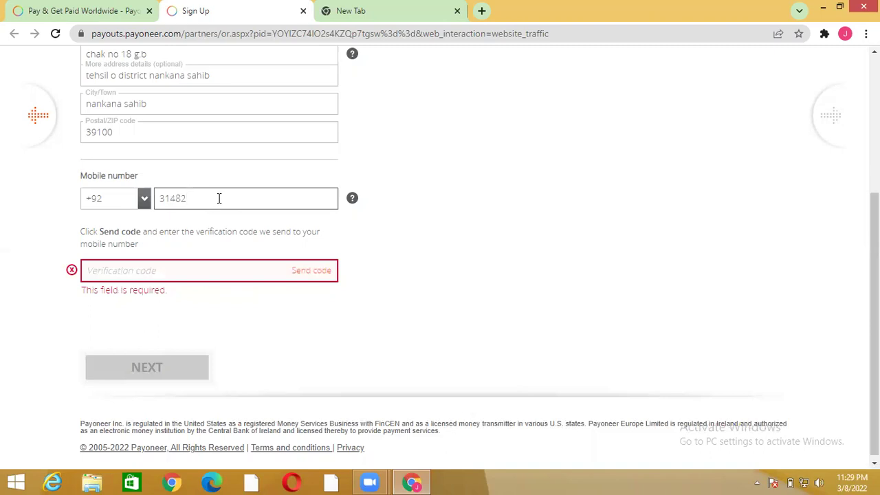
click(312, 270)
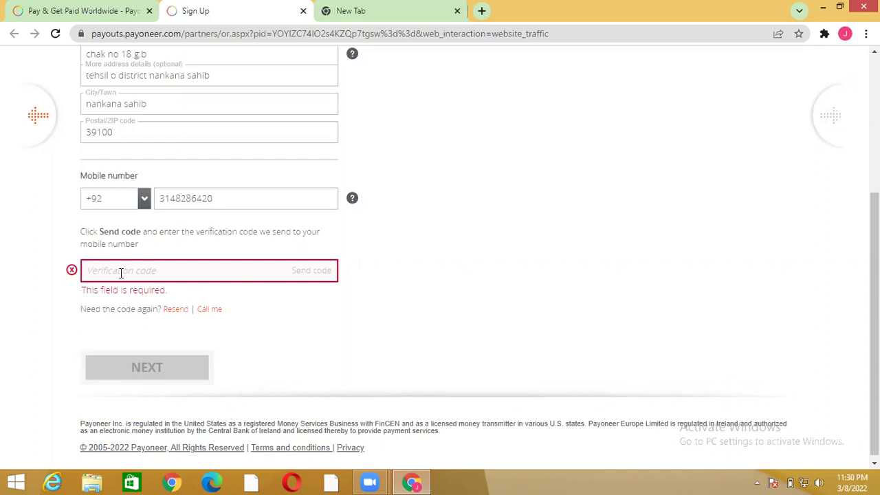
Enter the texted verification code and proceed to the Security Details step.
click(121, 272)
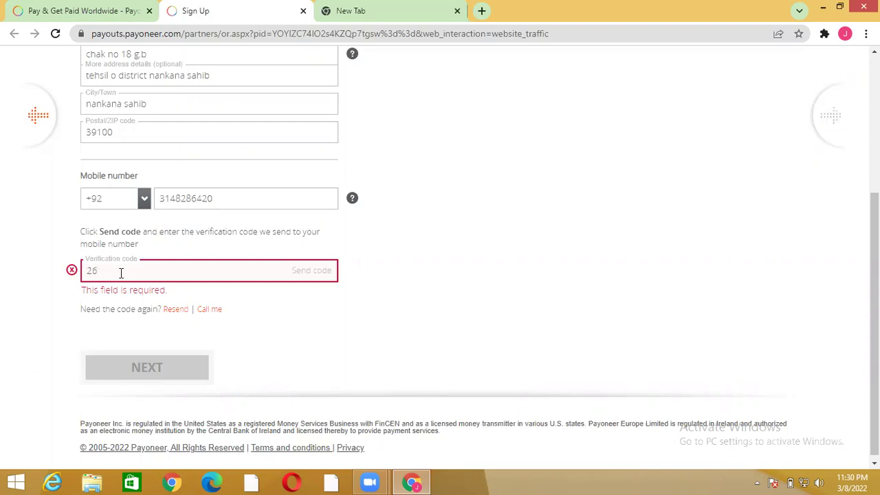
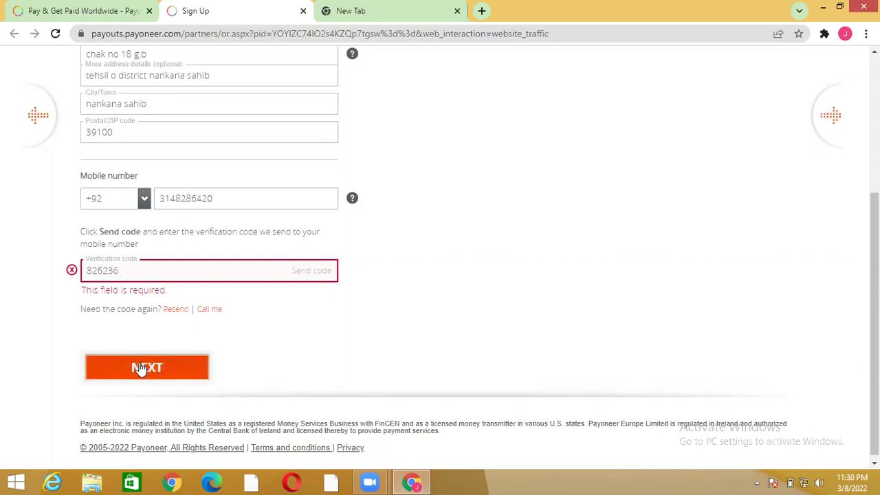
click(139, 368)
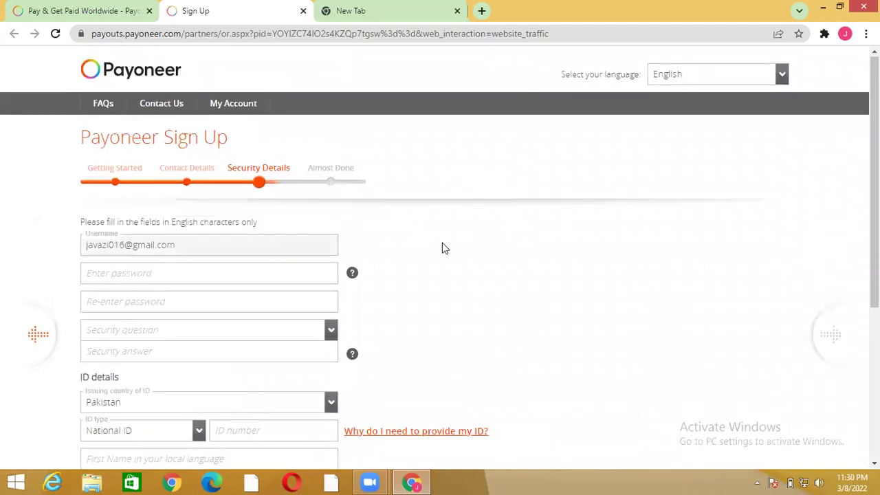
Enter the account password and confirm it, dismissing the saved-password suggestions.
scroll(442, 248, down, 1)
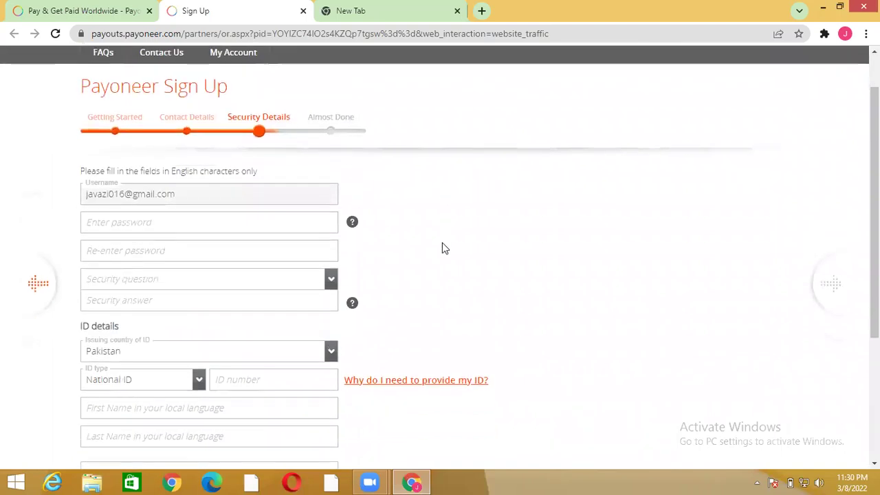
click(174, 223)
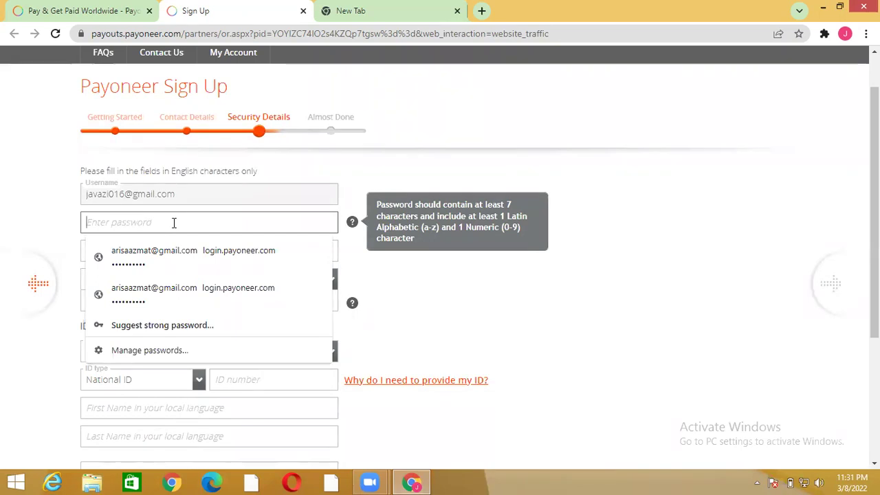
text(••••••••••)
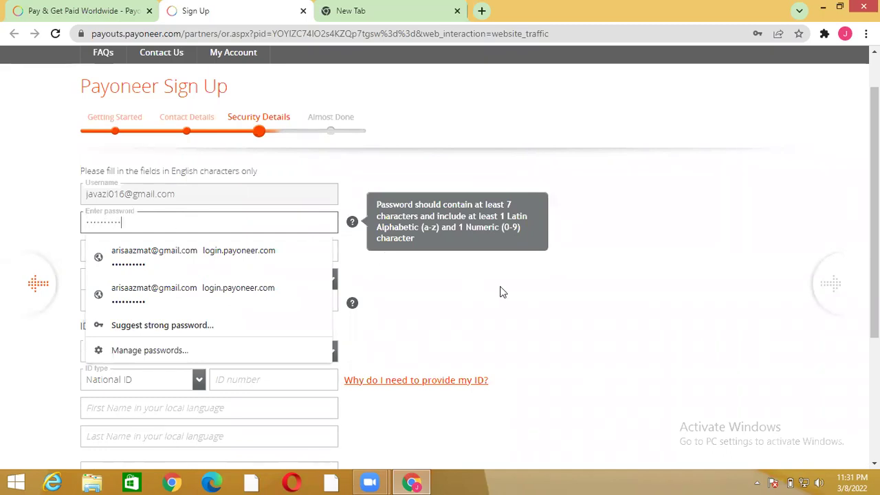
click(518, 294)
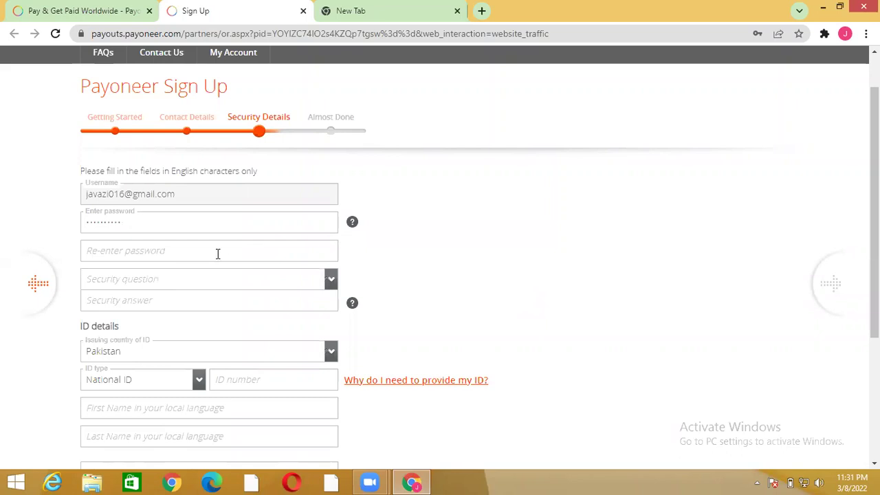
click(218, 254)
text(••••••••••)
click(535, 246)
Choose the grandfather's-birth-city security question and type its answer.
click(244, 282)
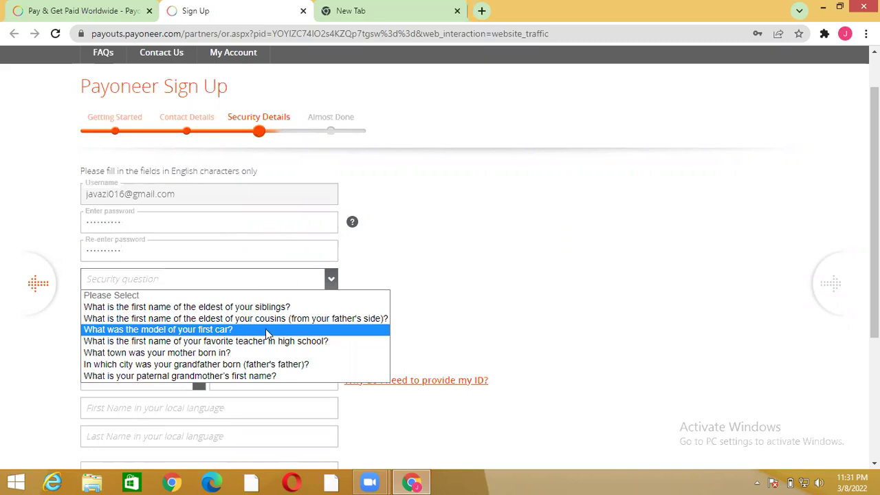
click(262, 365)
click(215, 303)
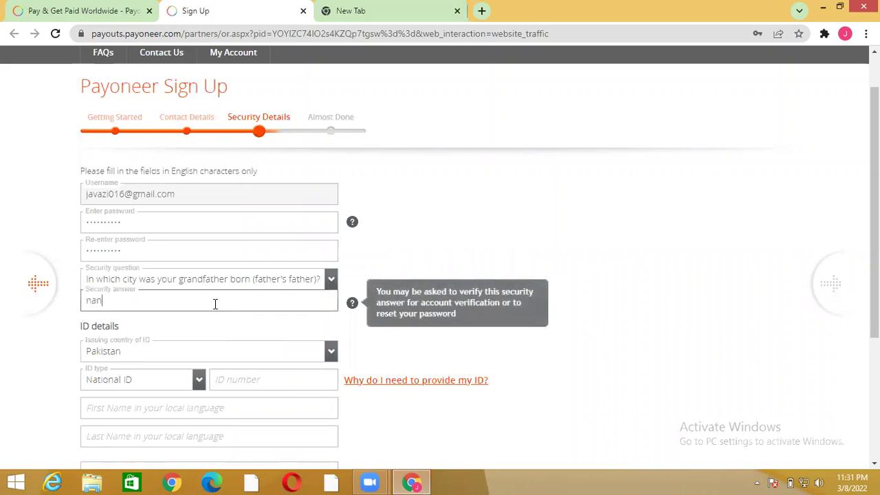
click(475, 228)
scroll(479, 229, down, 1)
scroll(478, 229, down, 2)
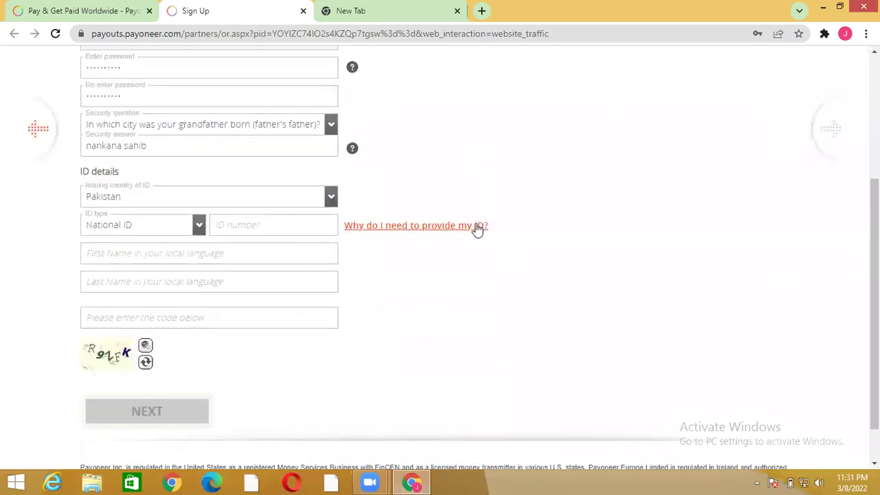
Type the national ID number into the ID number field, then move to the First Name field.
click(237, 230)
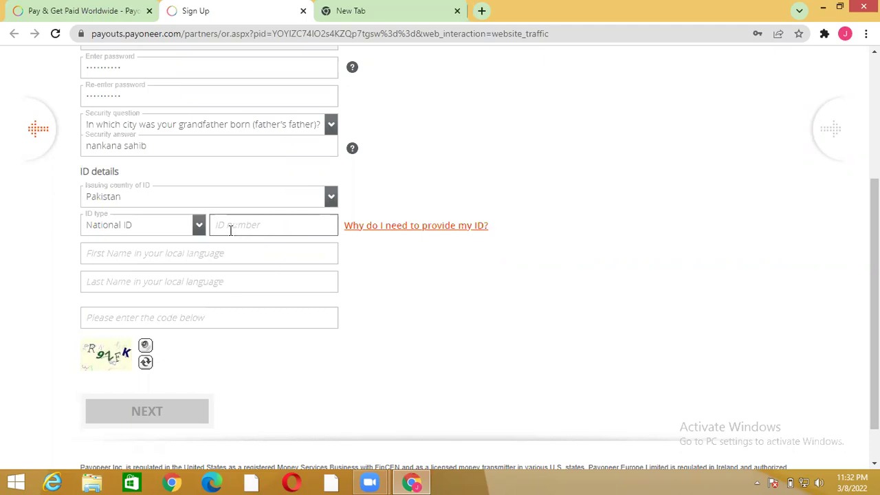
click(202, 254)
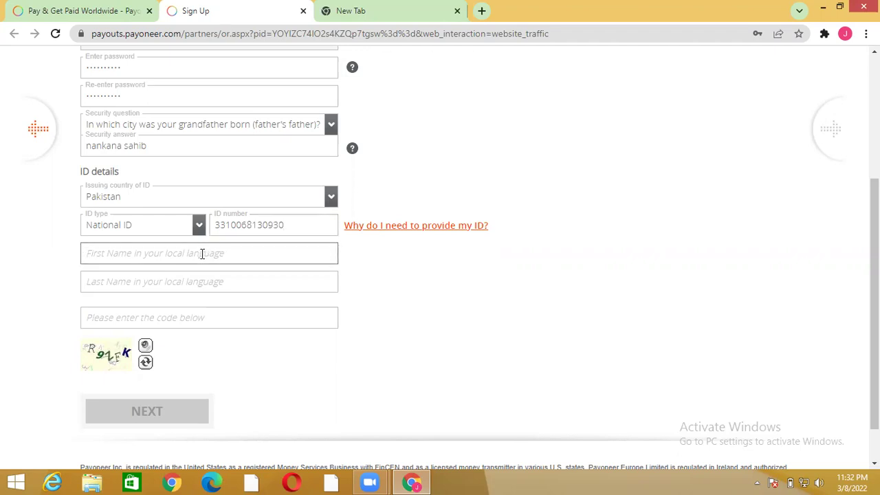
In the new tab, search Google for the applicant's first name in Urdu.
click(394, 7)
click(339, 39)
text(kneez)
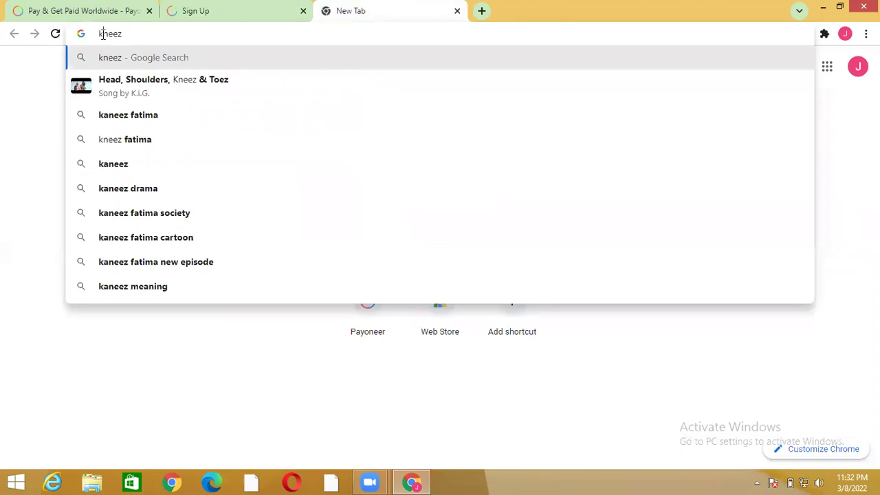
click(103, 34)
text(a)
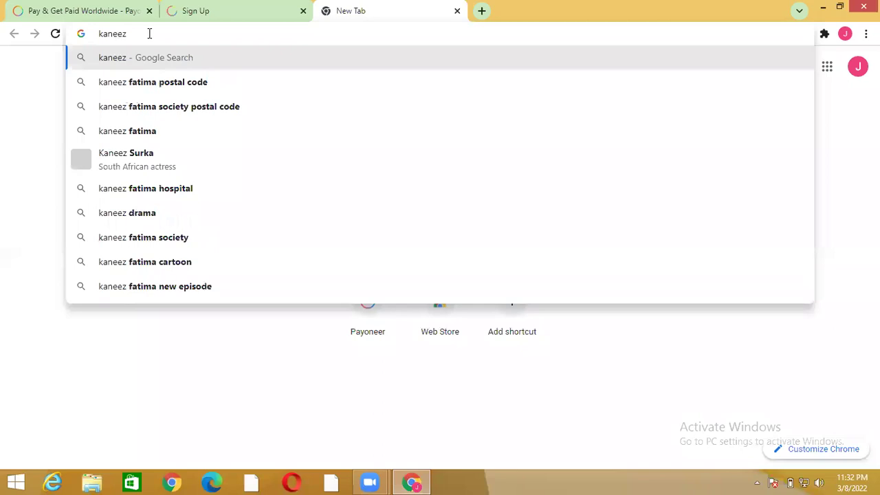
click(155, 33)
text(in ur)
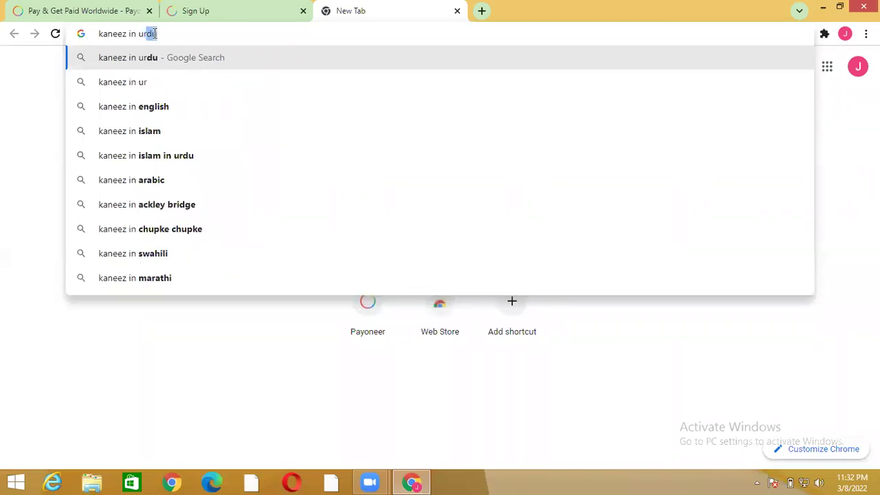
text(d)
key(Return)
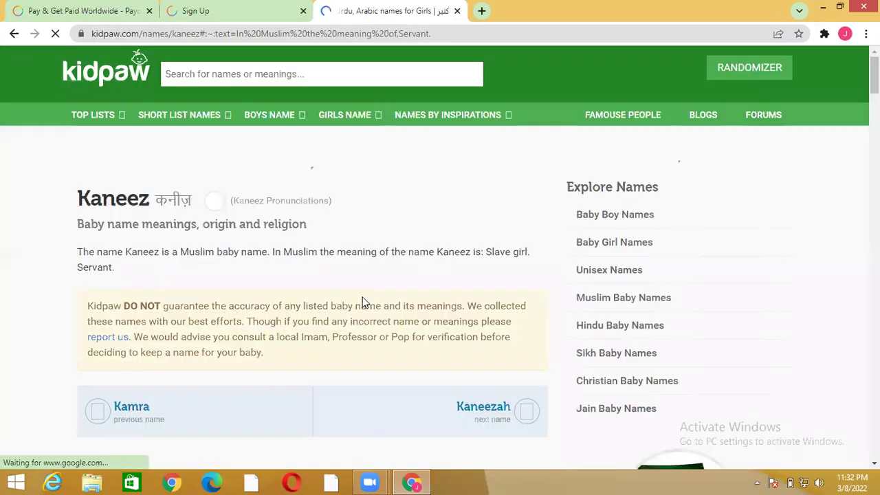
scroll(222, 287, down, 4)
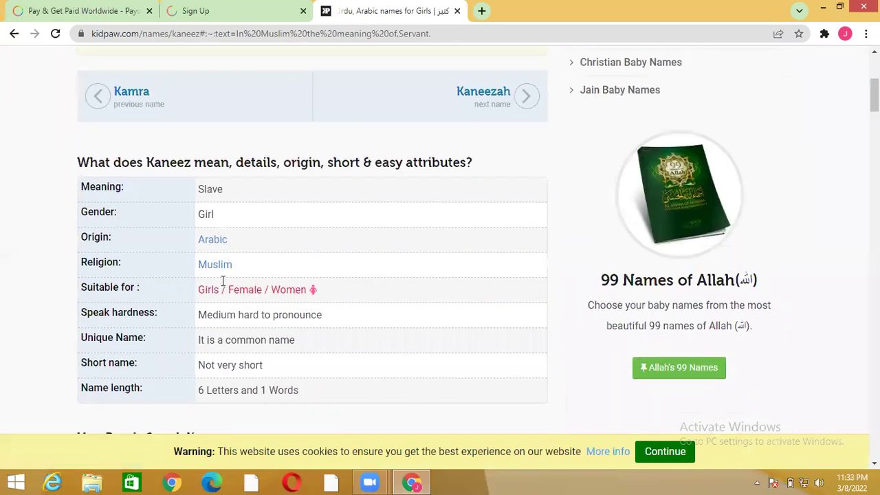
scroll(222, 286, up, 4)
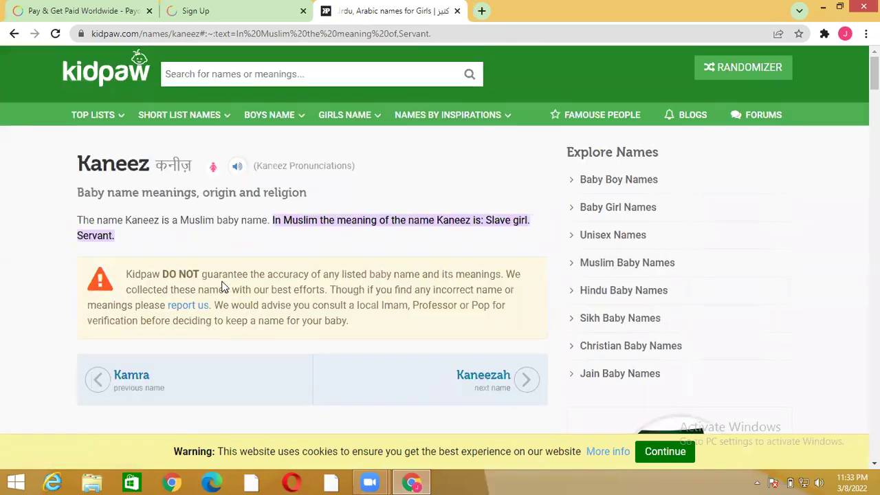
Open the UrduPoint result, select the Urdu spelling, and return to the sign-up tab.
click(14, 33)
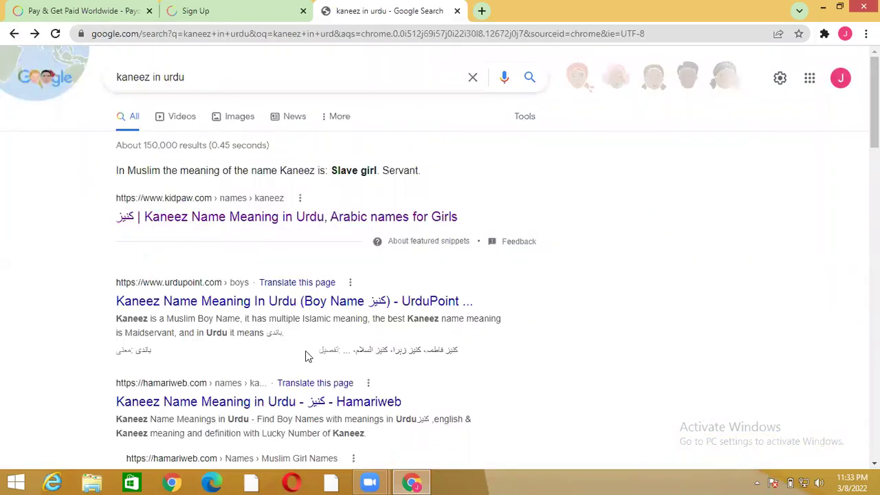
click(311, 307)
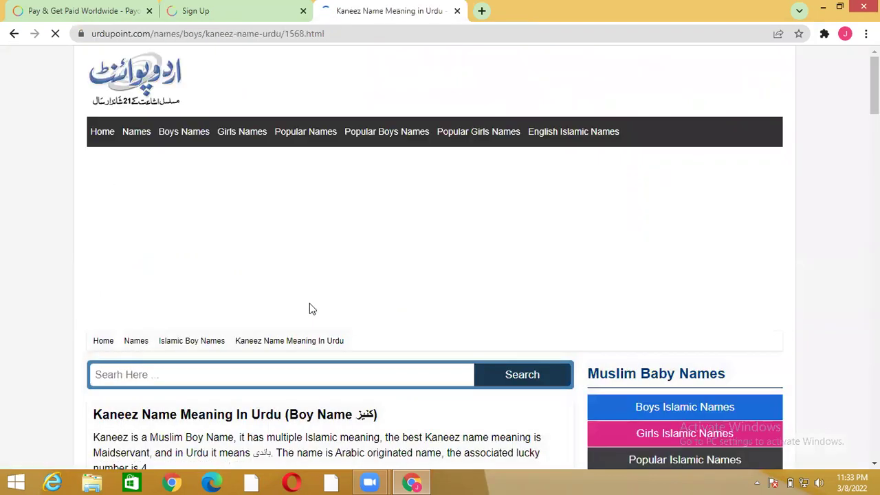
scroll(29, 277, down, 3)
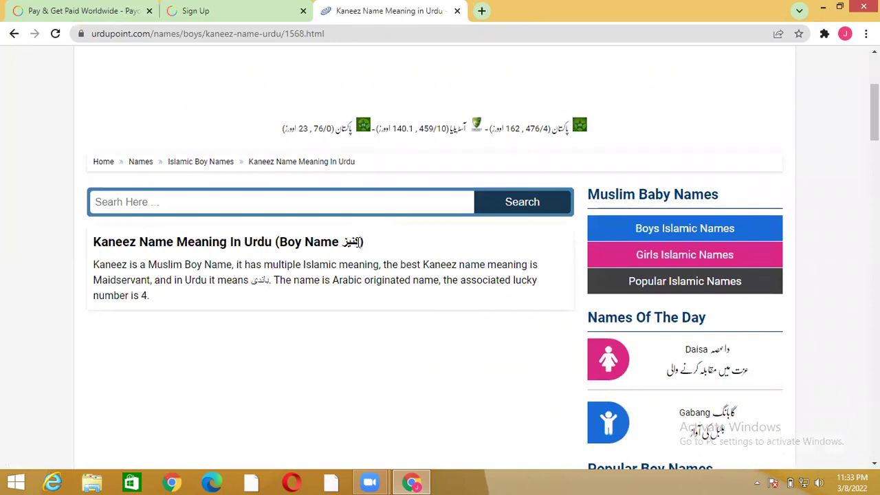
drag(361, 242, 346, 242)
key(ctrl+c)
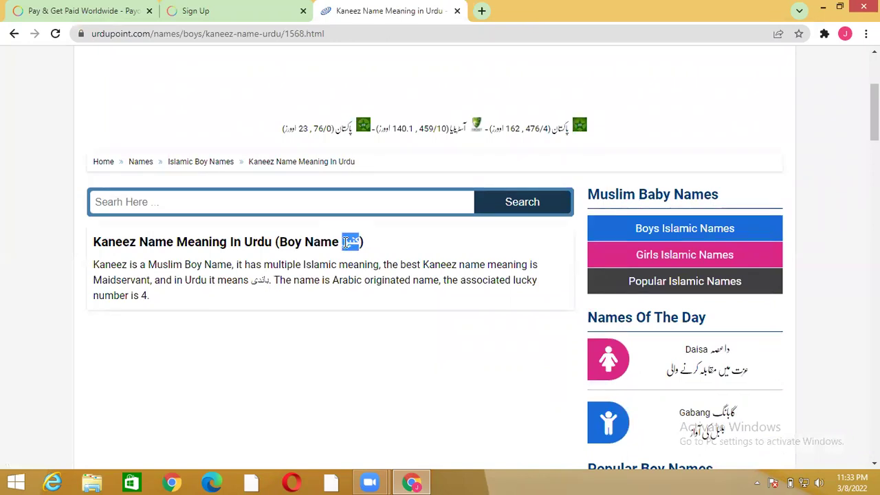
click(195, 9)
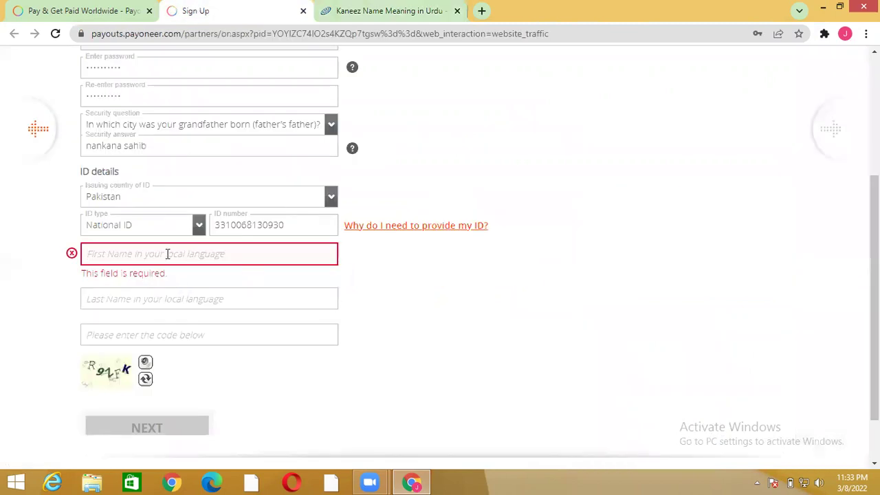
Paste the Urdu first name, then paste the surname's Urdu translation from a web search into Last Name.
key(ctrl+v)
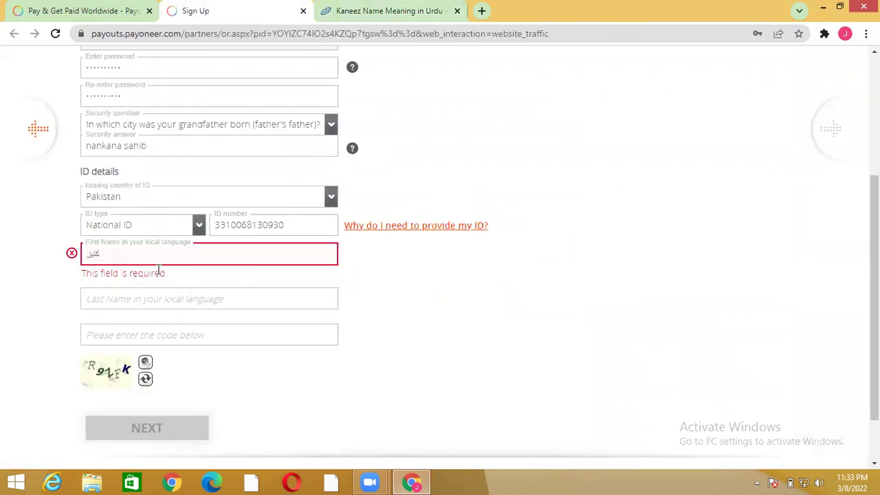
click(151, 306)
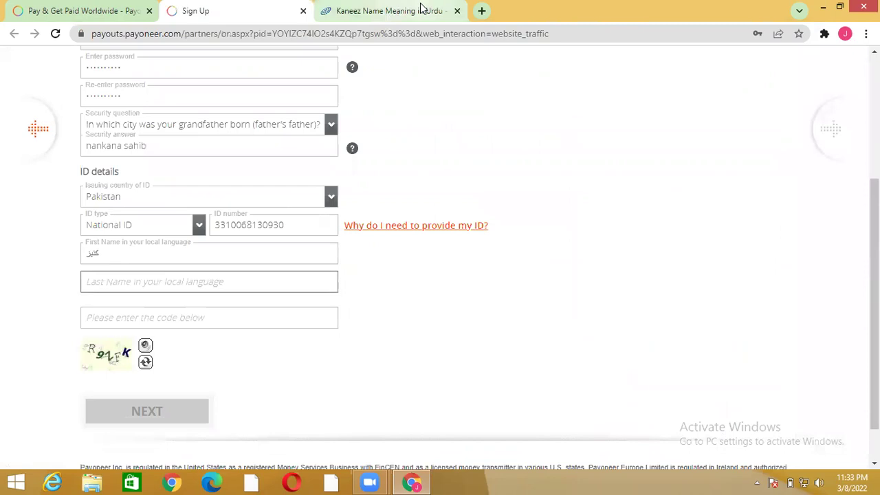
click(484, 11)
text(fa)
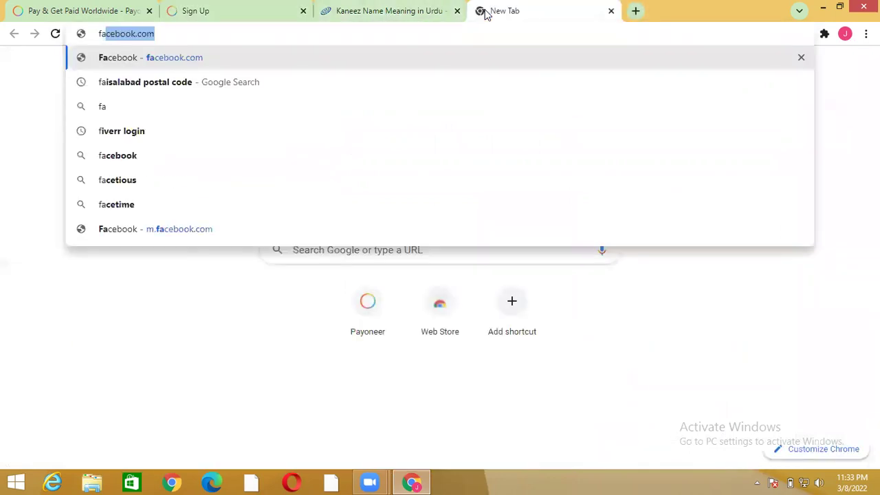
text(tima)
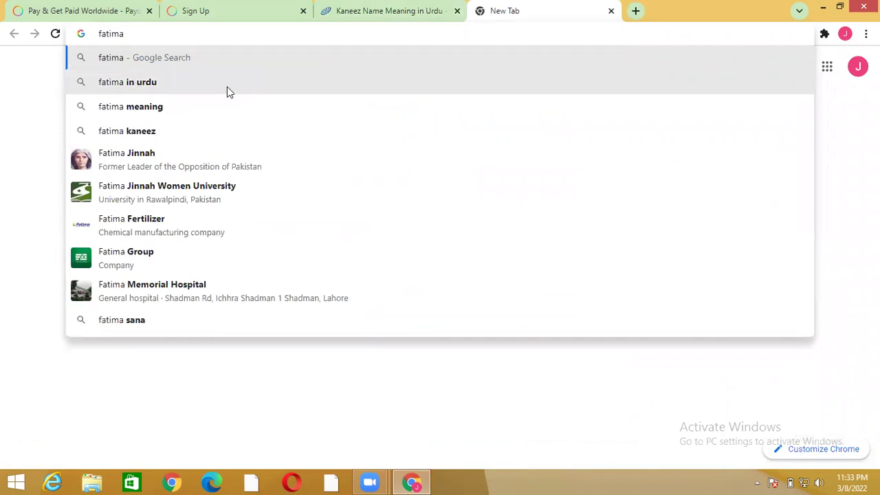
click(227, 87)
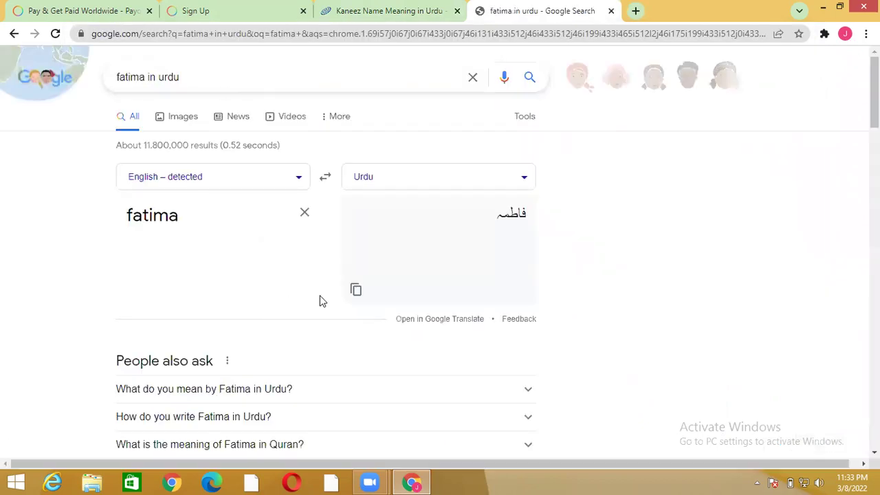
click(356, 292)
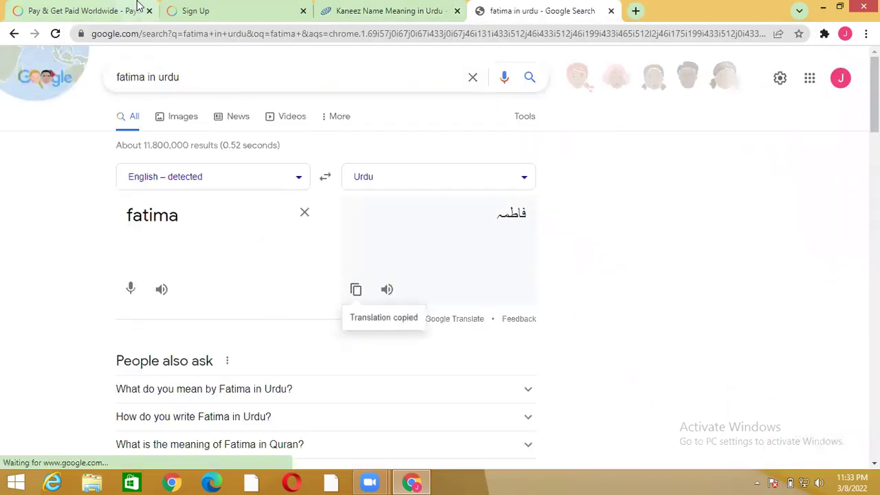
click(212, 6)
click(165, 280)
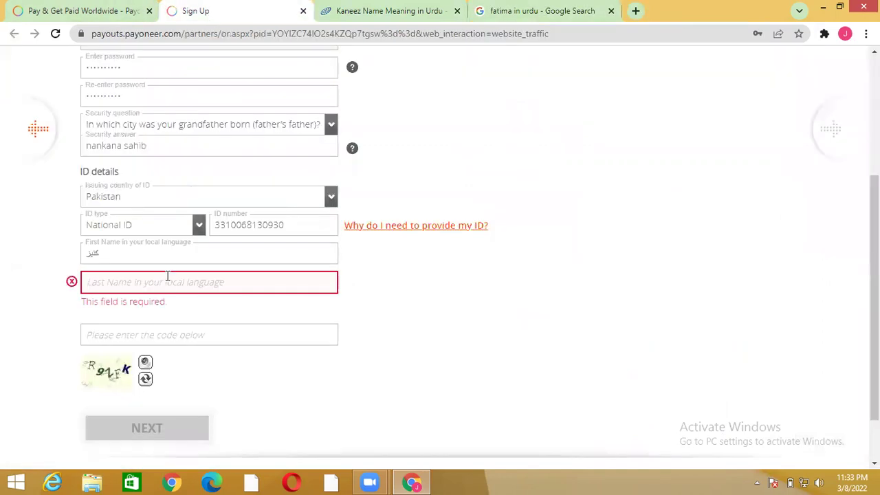
key(ctrl+v)
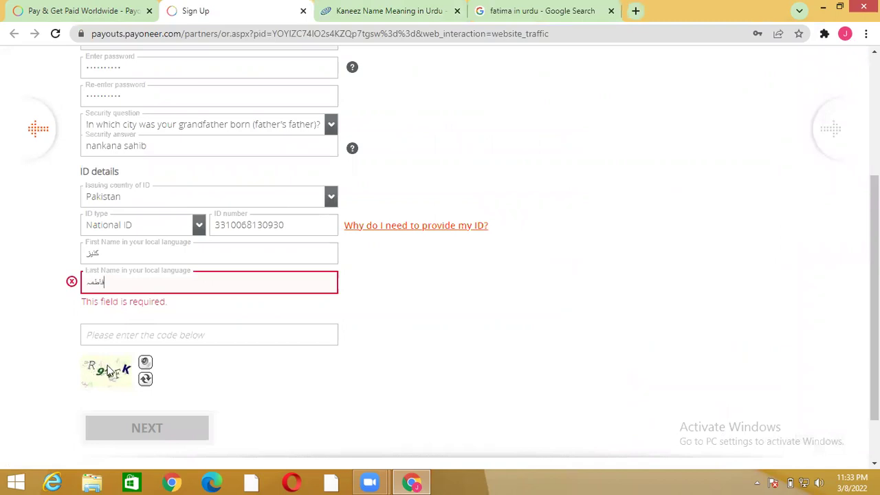
Enter the image verification code and continue to the bank-account step.
click(106, 335)
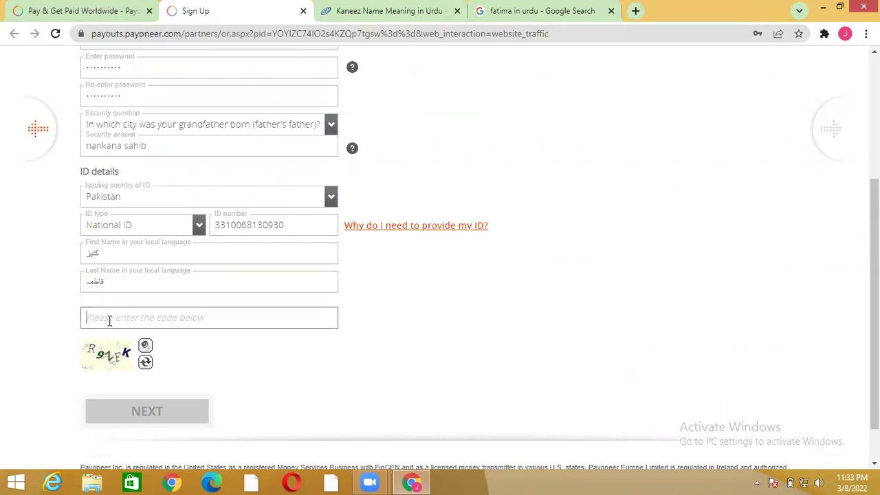
text(r)
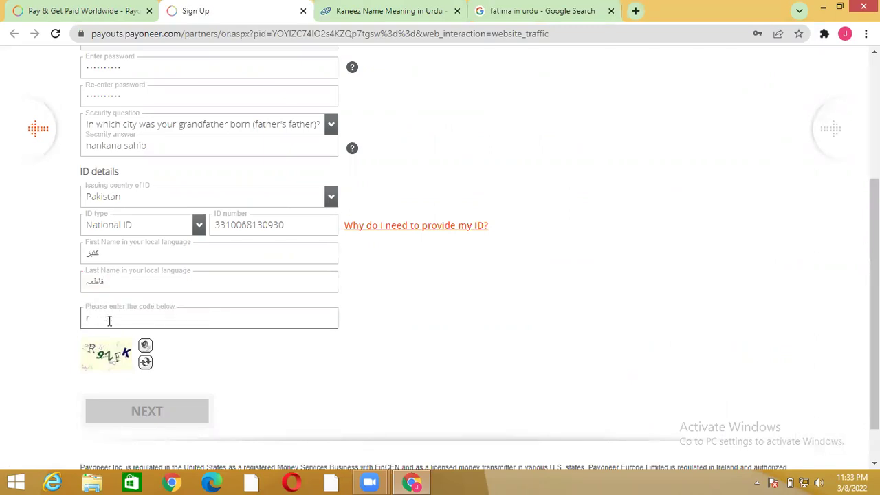
text(9zf)
text(k)
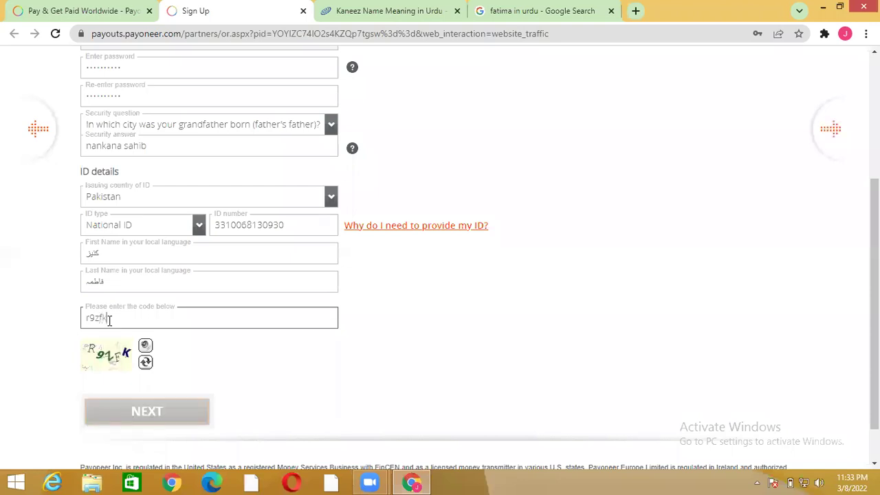
click(116, 415)
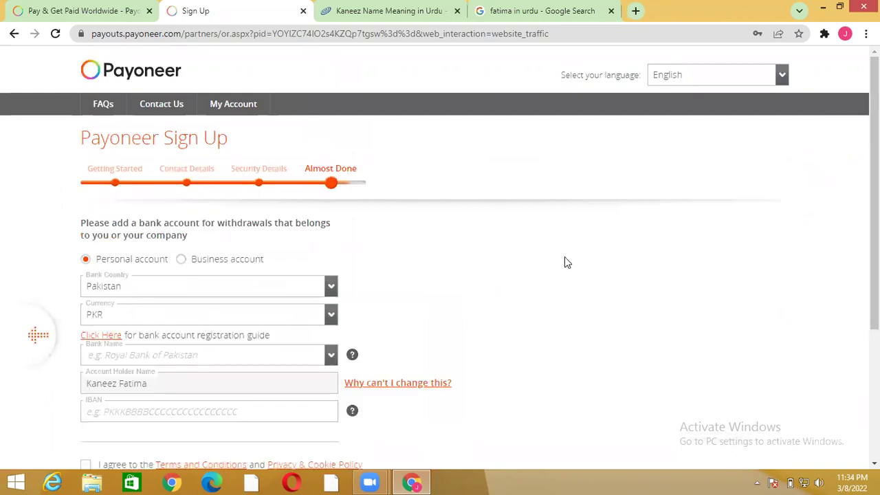
Search the bank list for 'hab' and select Habib Bank Limited as the withdrawal bank.
scroll(564, 262, down, 3)
scroll(564, 262, down, 1)
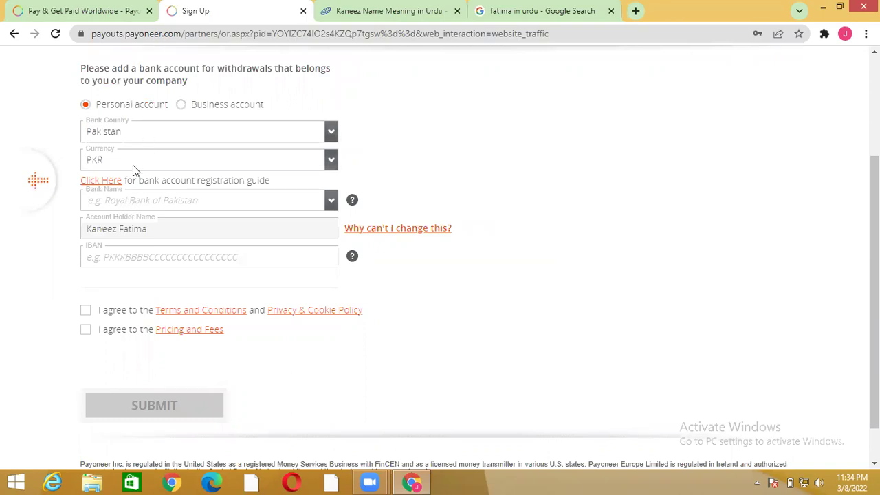
click(137, 209)
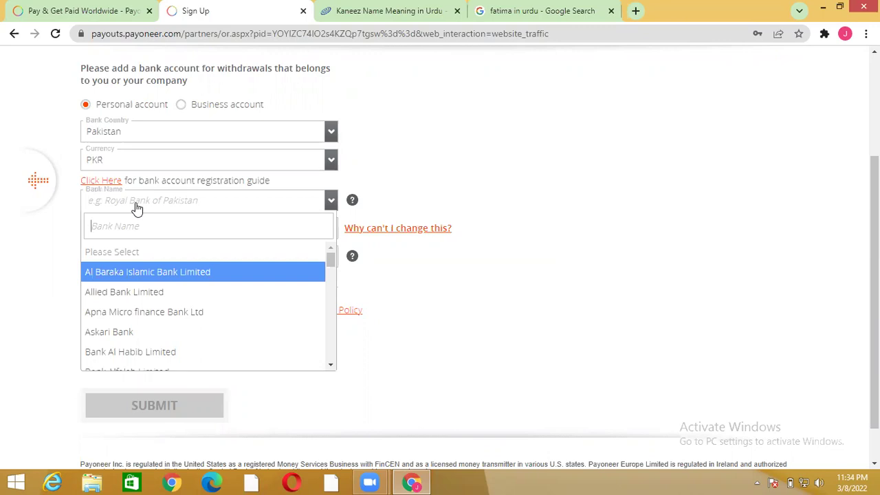
text(h)
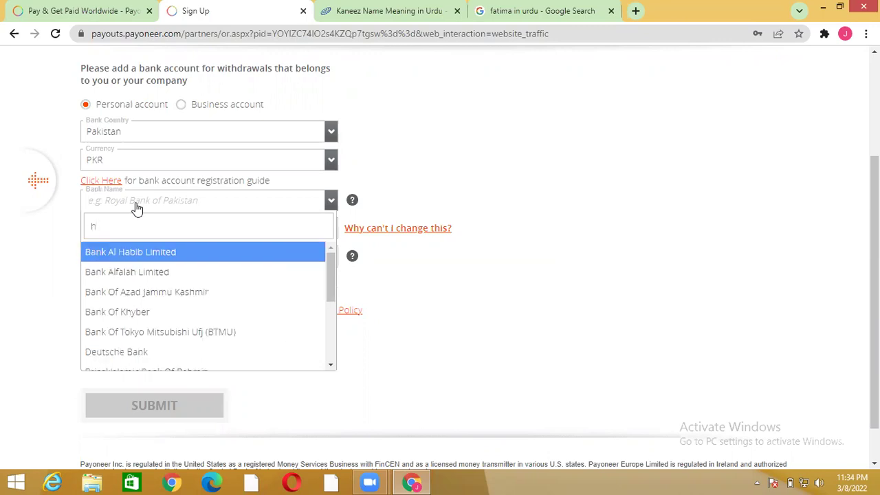
text(b)
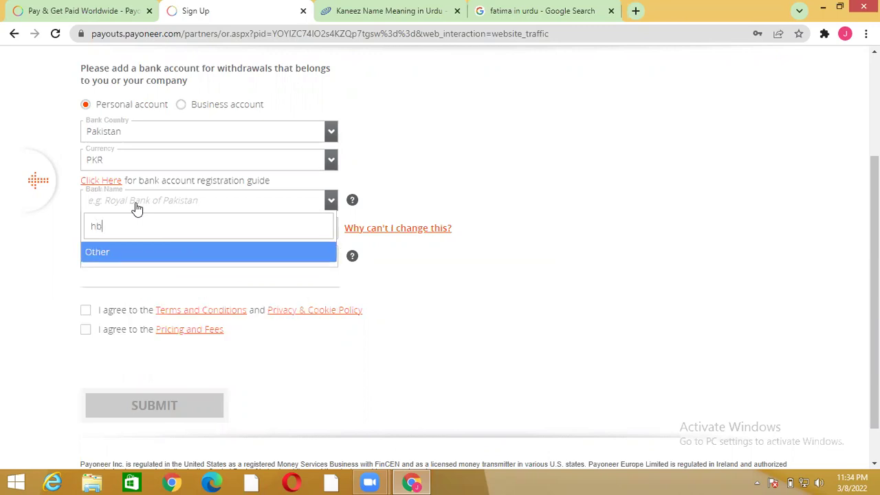
key(BackSpace)
text(a)
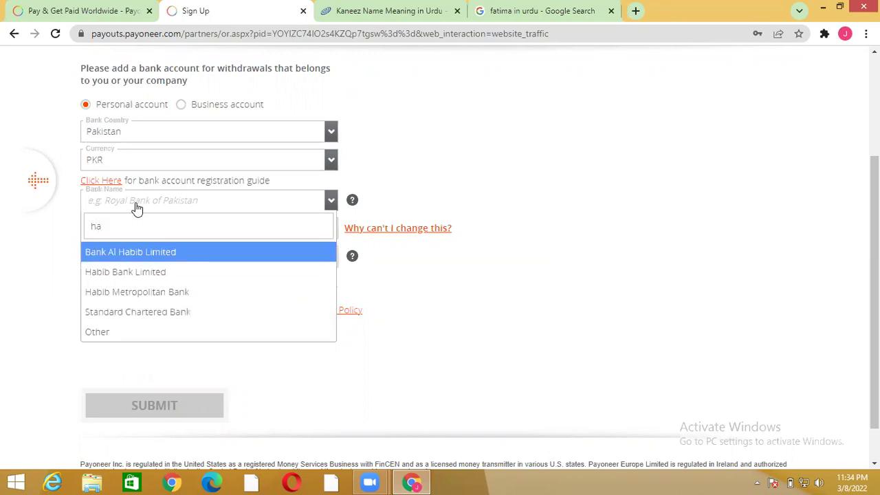
text(b)
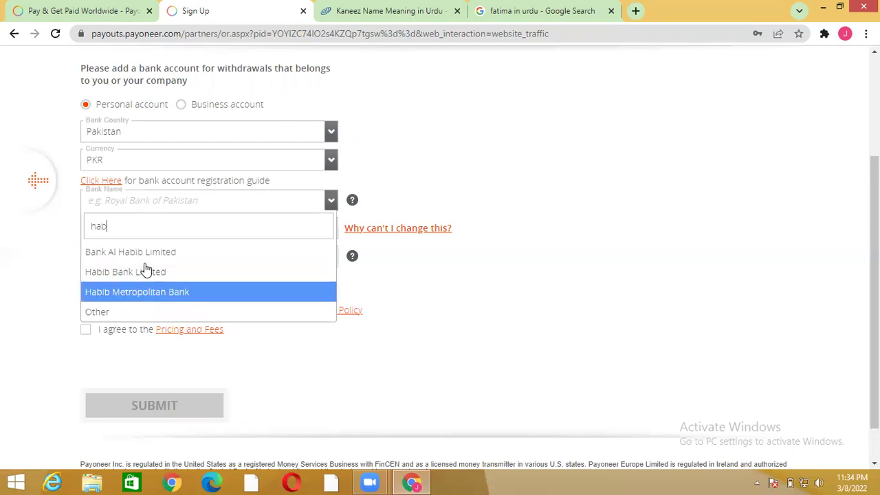
click(141, 274)
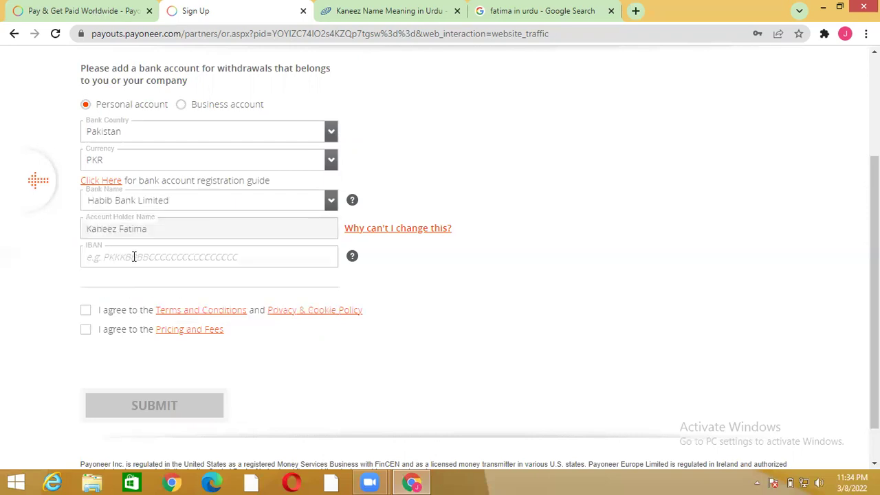
click(128, 258)
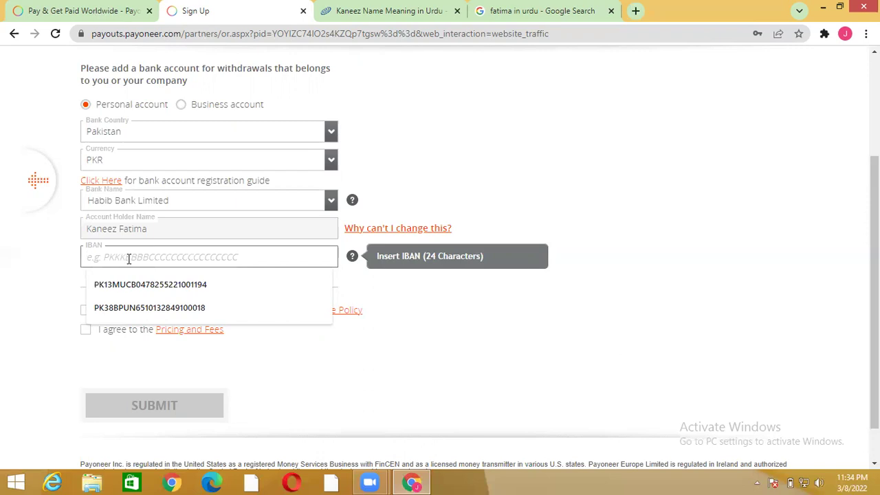
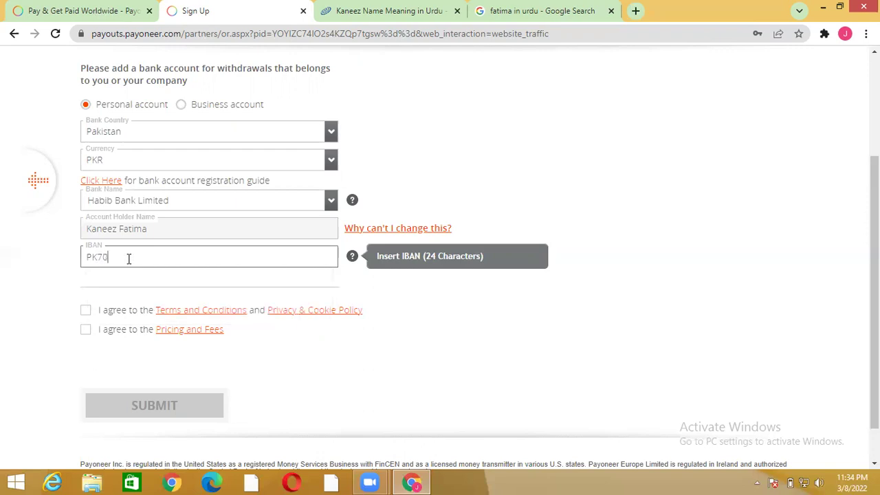
Enter the account's IBAN and tick the Terms and Conditions and Pricing and Fees agreements.
click(85, 305)
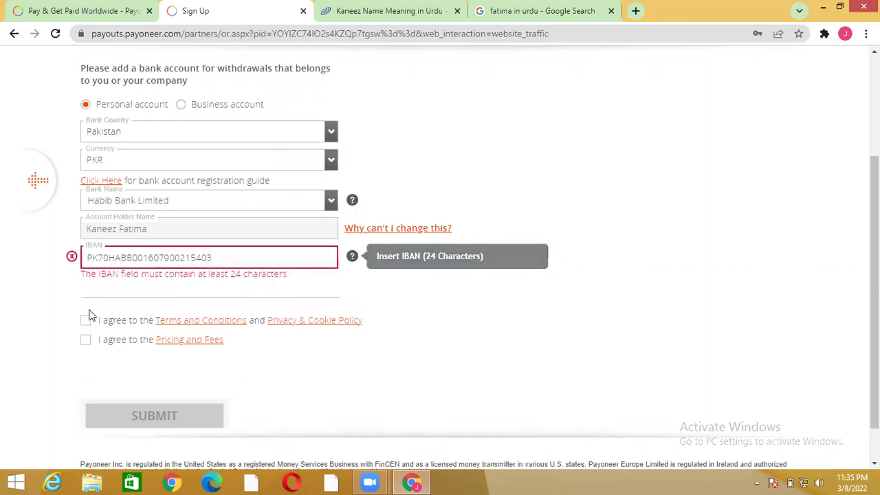
click(85, 326)
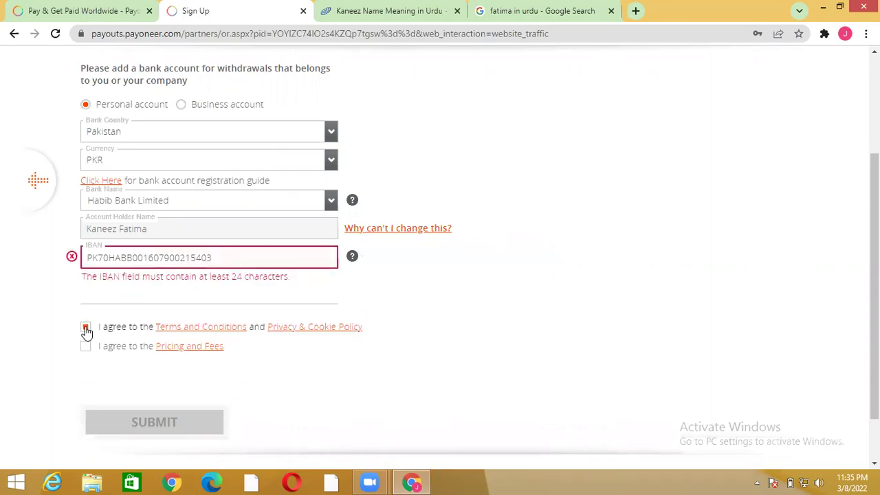
click(86, 346)
Insert the missing digit so the IBAN is a valid 24 characters.
click(225, 262)
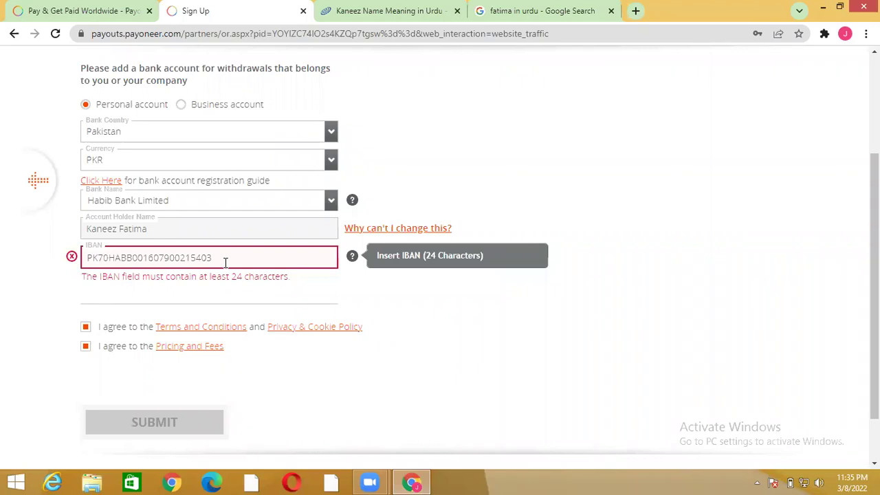
click(155, 258)
text(0)
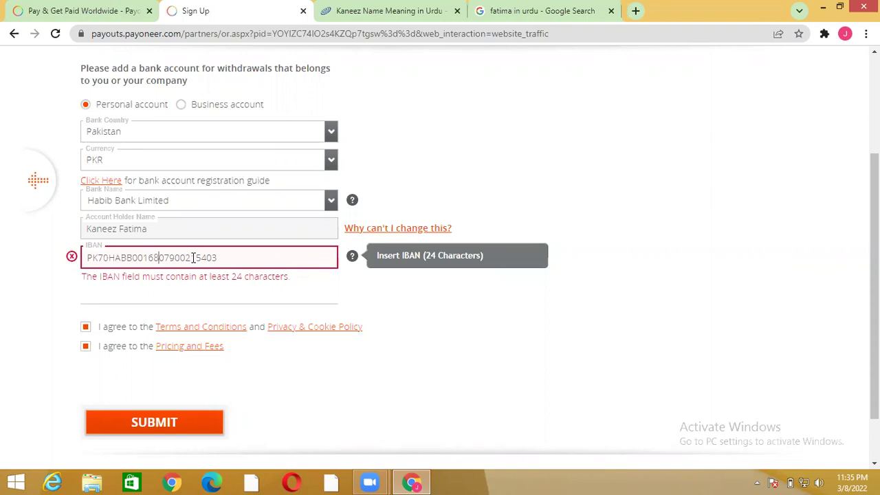
click(110, 427)
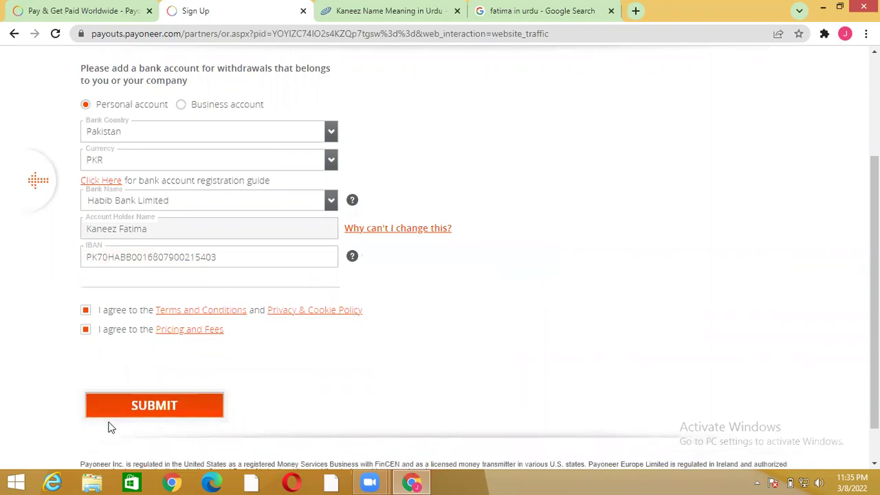
Submit the bank account application and reload the Congratulations confirmation page.
click(114, 406)
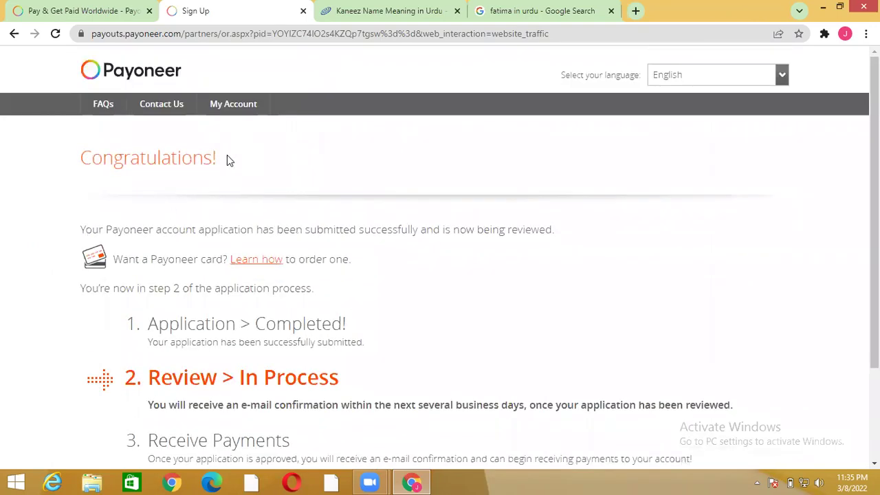
drag(223, 162, 83, 155)
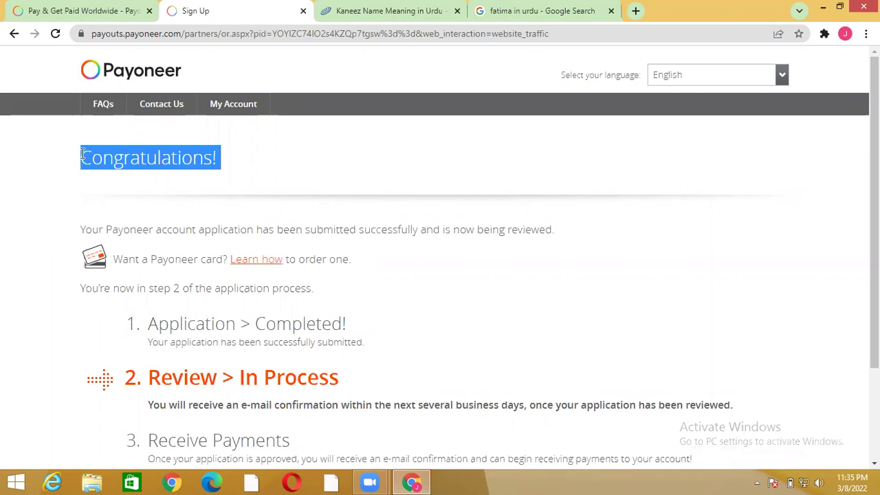
click(400, 167)
scroll(399, 163, down, 2)
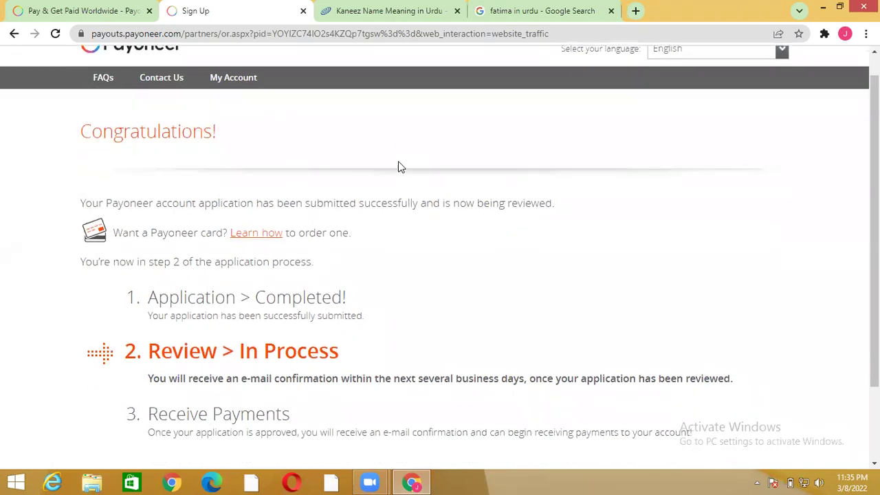
scroll(399, 163, up, 2)
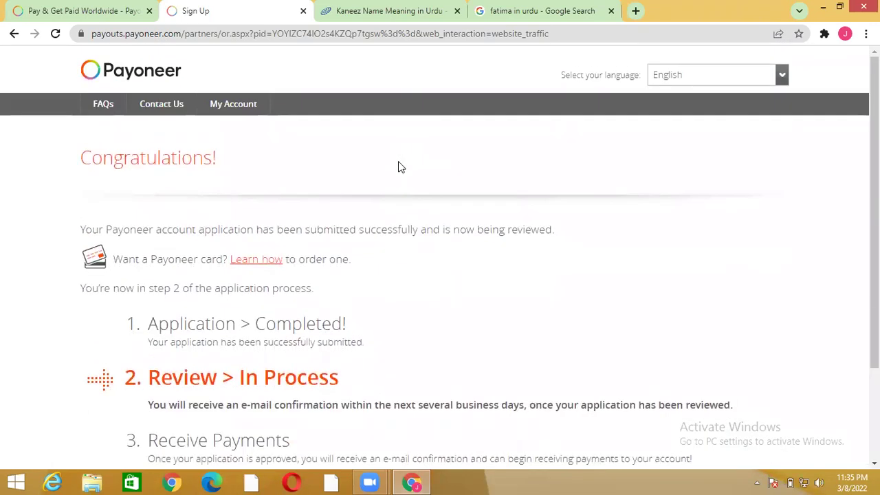
click(56, 35)
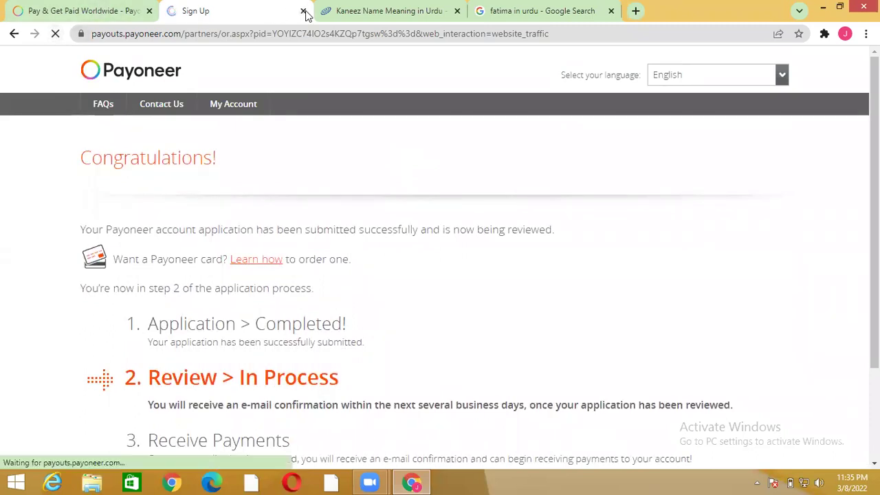
Close the Sign Up, Kaneez name meaning and Urdu search result tabs.
click(303, 11)
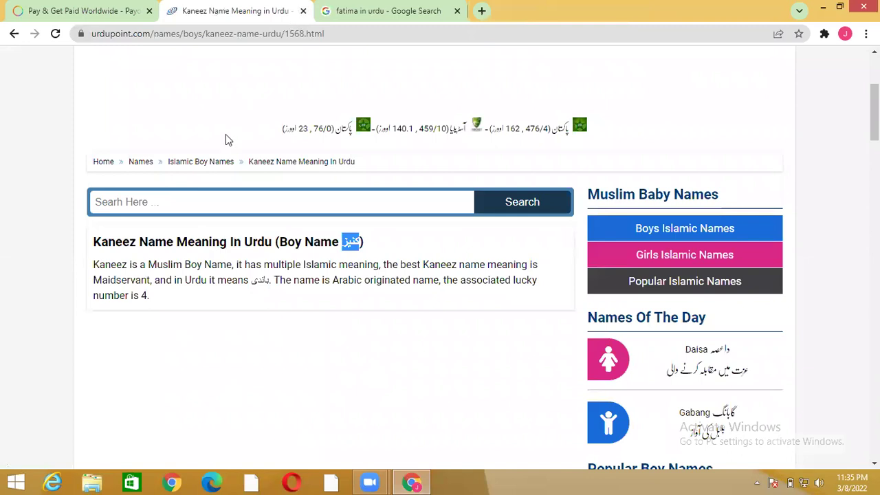
click(303, 11)
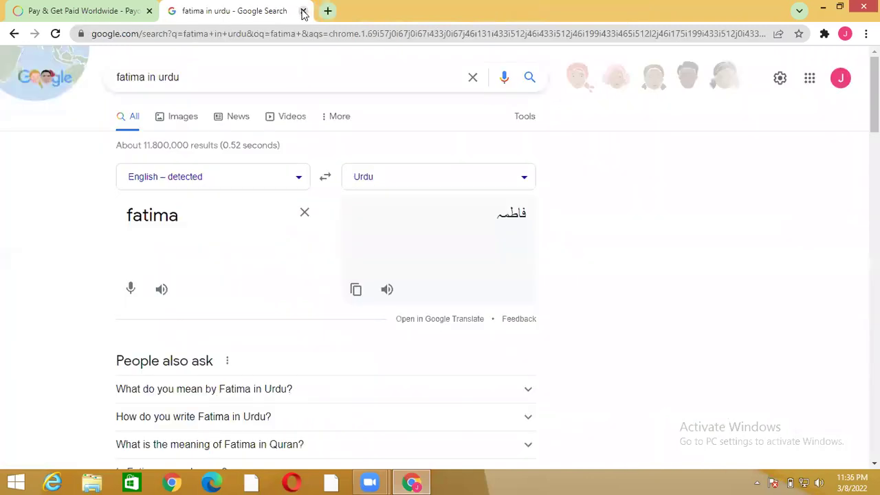
click(304, 11)
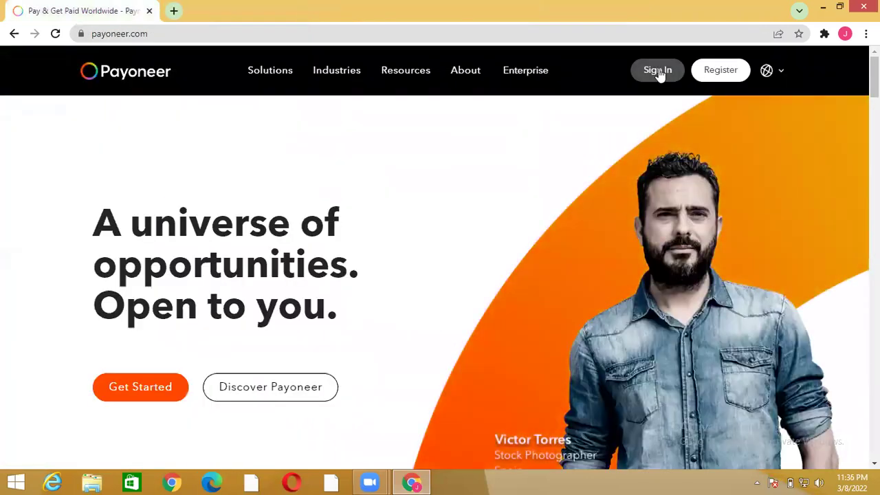
Sign in to the second Payoneer account with its e-mail address and password.
click(658, 71)
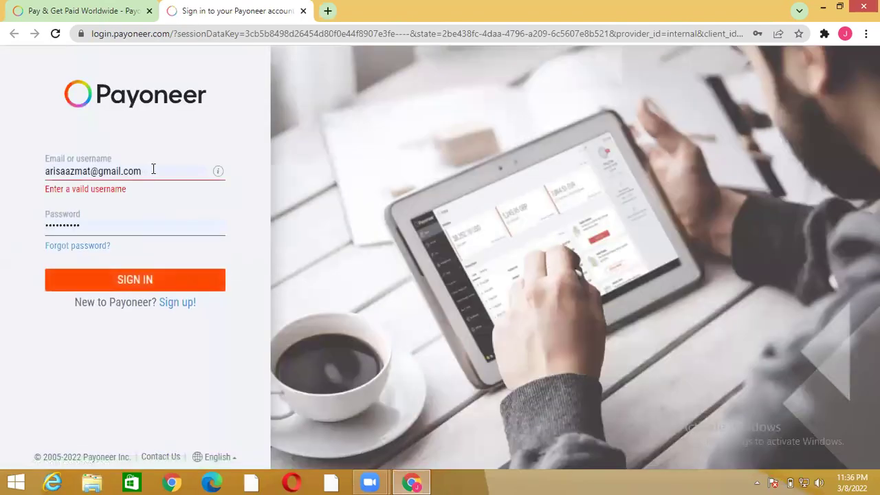
click(154, 169)
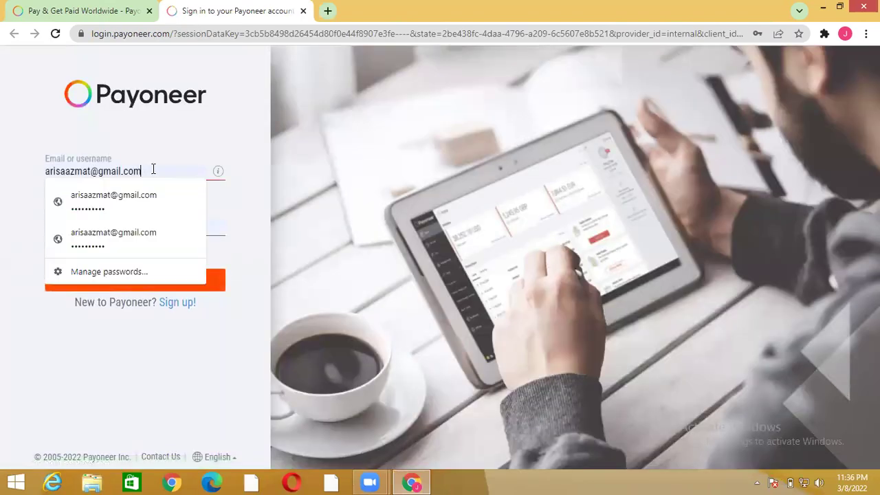
key(BackSpace)
key(BackSpace)
key(BackSpace)
key(BackSpace)
key(BackSpace)
key(BackSpace)
key(BackSpace)
key(BackSpace)
key(BackSpace)
key(BackSpace)
key(BackSpace)
key(BackSpace)
key(BackSpace)
key(BackSpace)
key(BackSpace)
key(BackSpace)
key(BackSpace)
key(BackSpace)
key(BackSpace)
key(BackSpace)
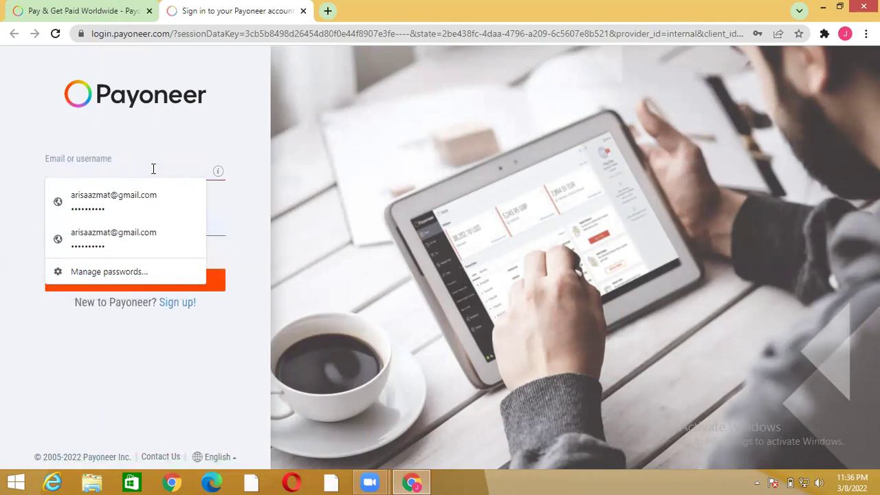
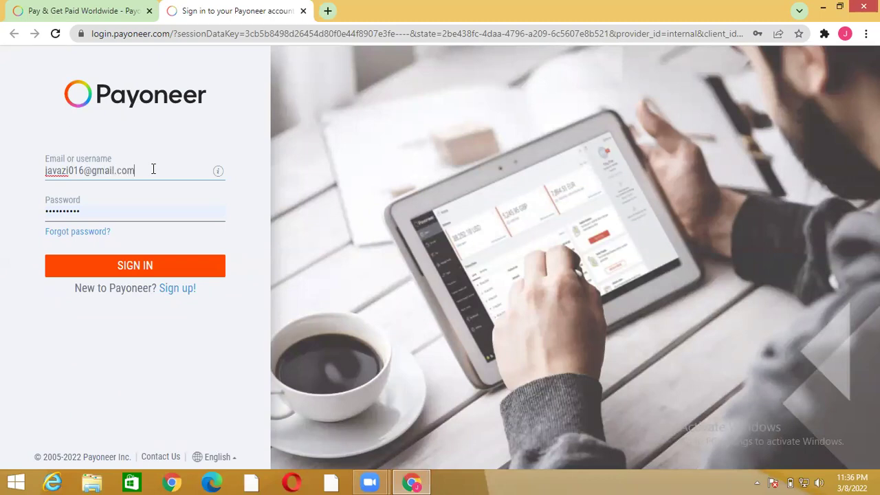
click(124, 214)
key(BackSpace)
key(BackSpace)
key(BackSpace)
key(BackSpace)
key(BackSpace)
key(BackSpace)
key(BackSpace)
key(BackSpace)
key(BackSpace)
key(BackSpace)
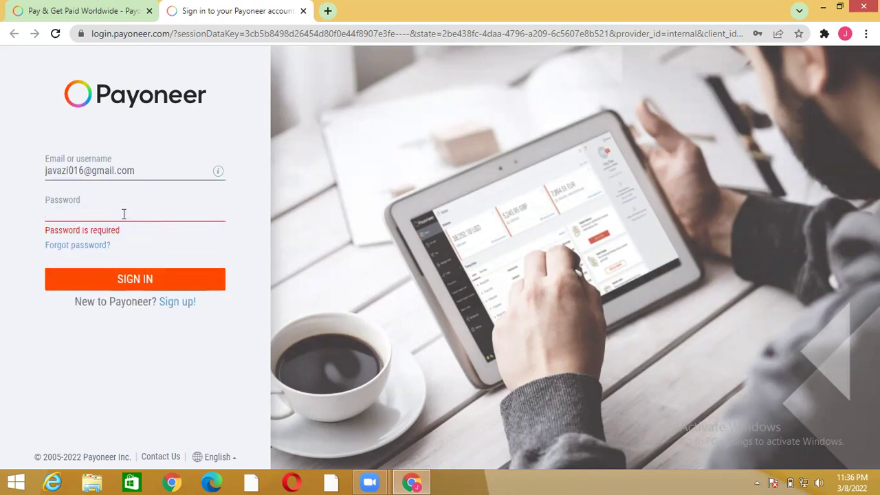
text(••••••)
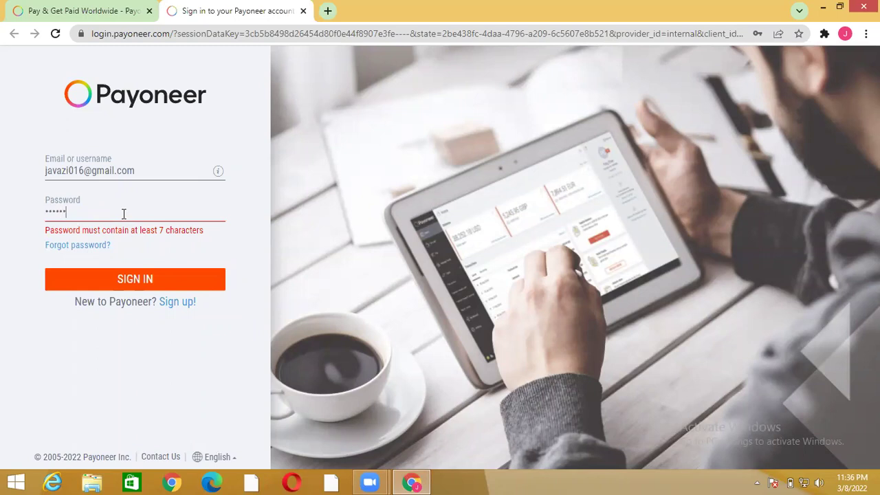
text(••••)
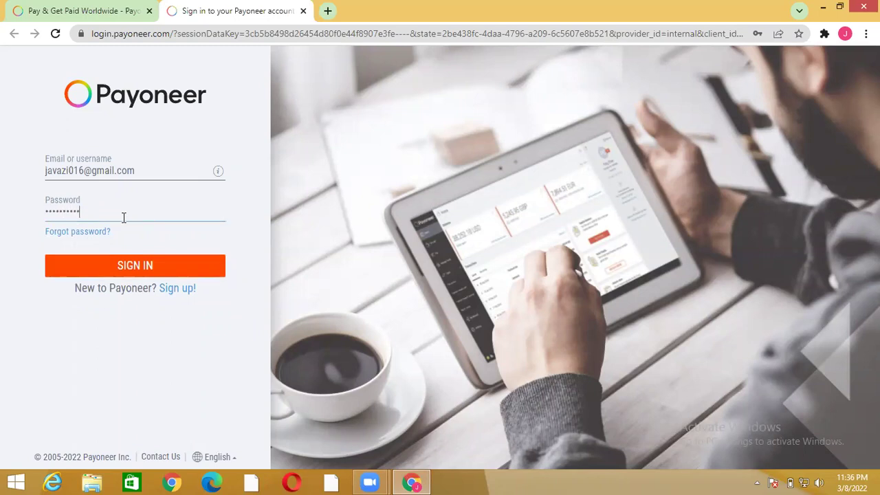
click(149, 266)
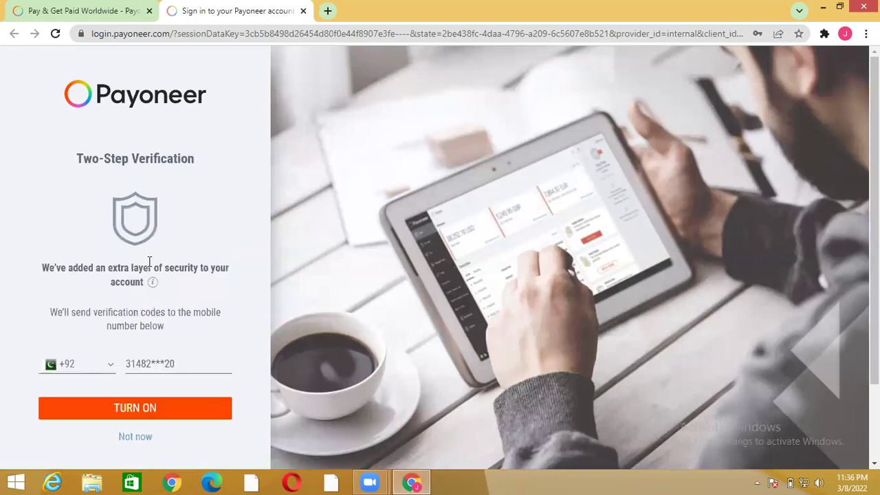
Skip two-step verification and start updating the account's security settings.
click(124, 438)
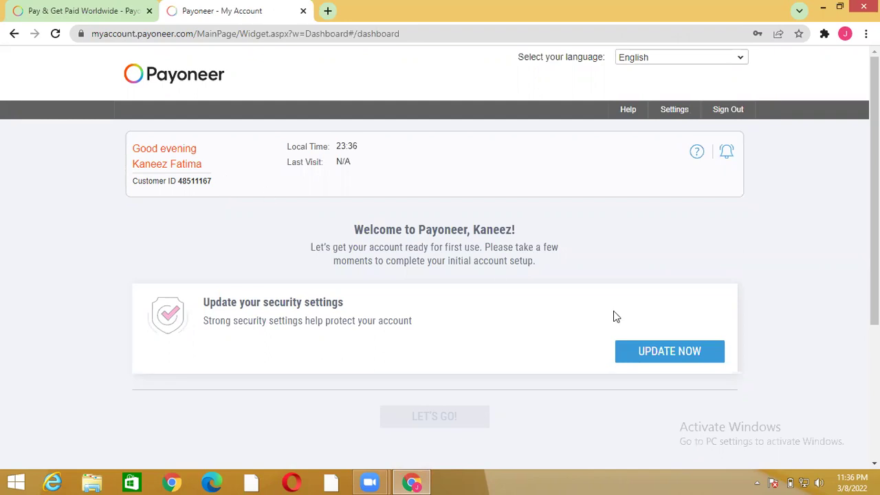
click(660, 354)
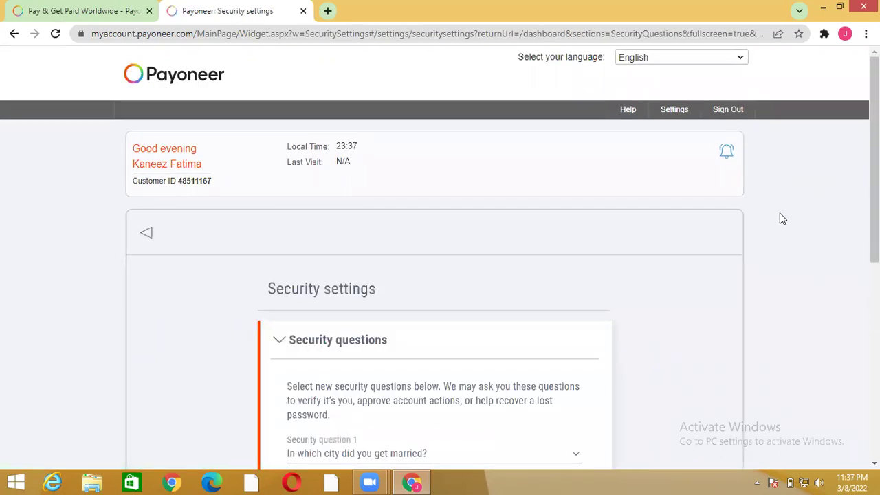
scroll(781, 218, down, 1)
scroll(781, 219, down, 3)
scroll(782, 219, up, 1)
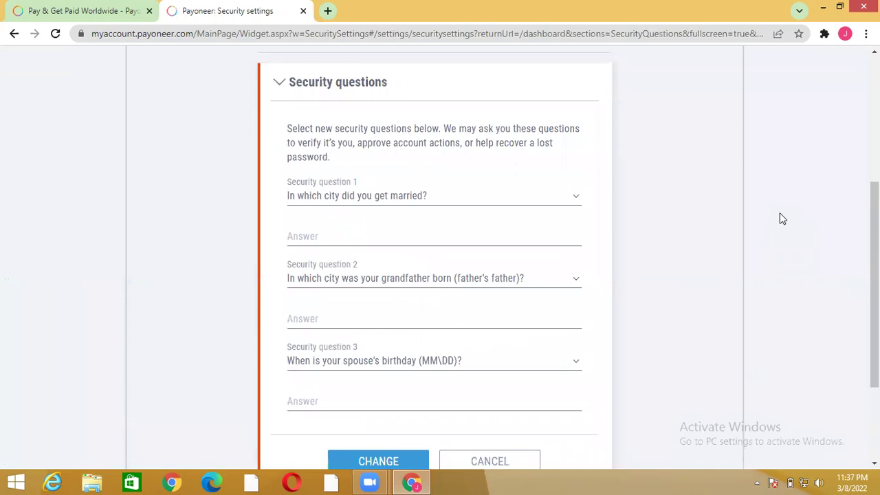
Set question one to the first-pet question and enter answers for the first two questions.
click(381, 200)
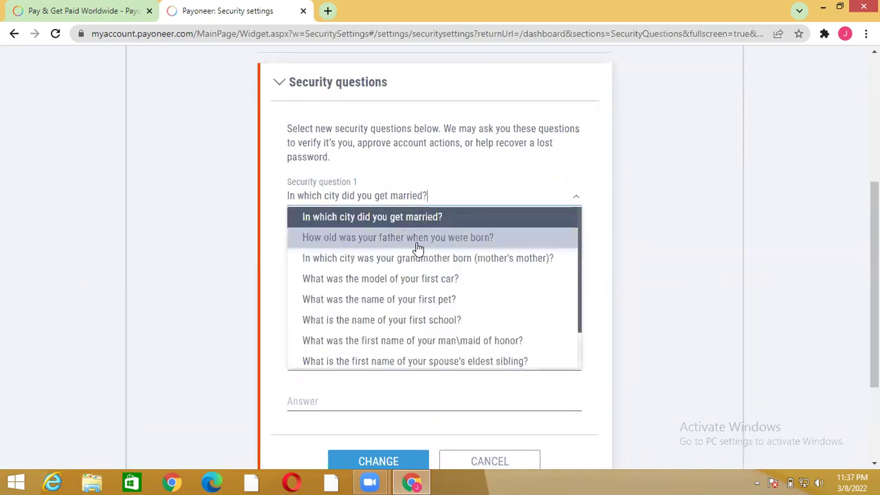
click(456, 303)
click(315, 237)
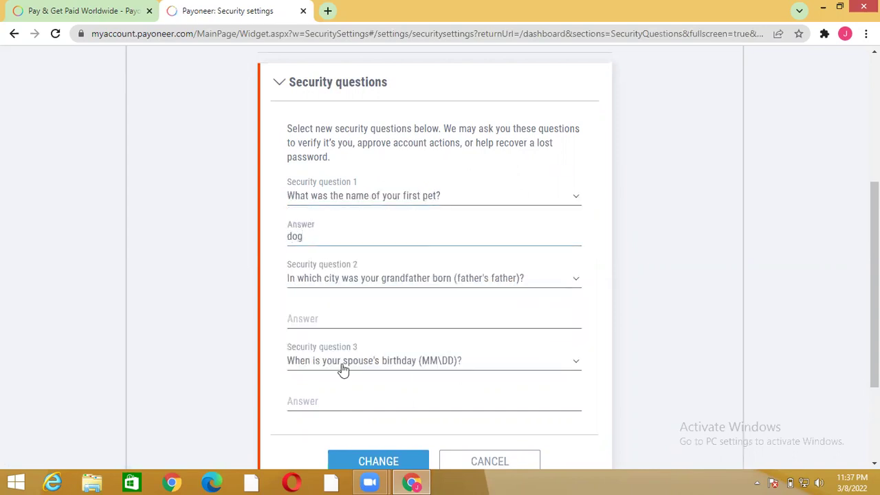
click(394, 324)
click(714, 212)
Set question three to mother's birth town, enter its answer, and submit the changes.
scroll(713, 213, down, 2)
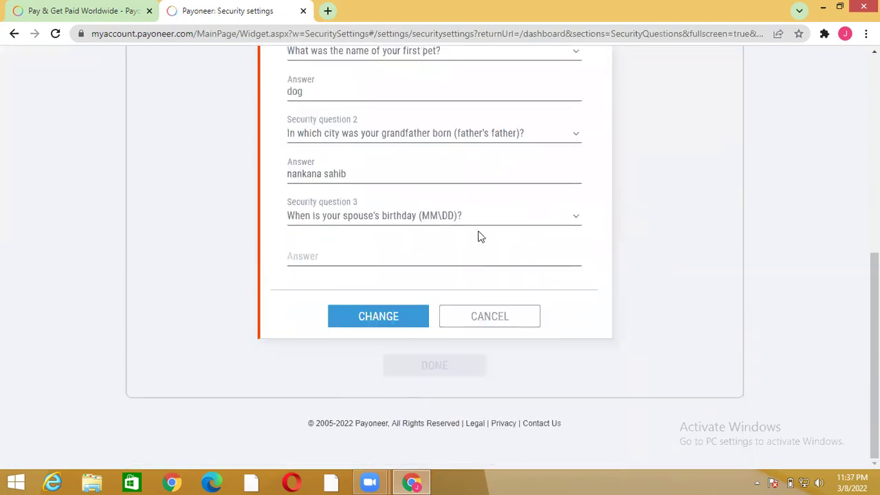
click(456, 219)
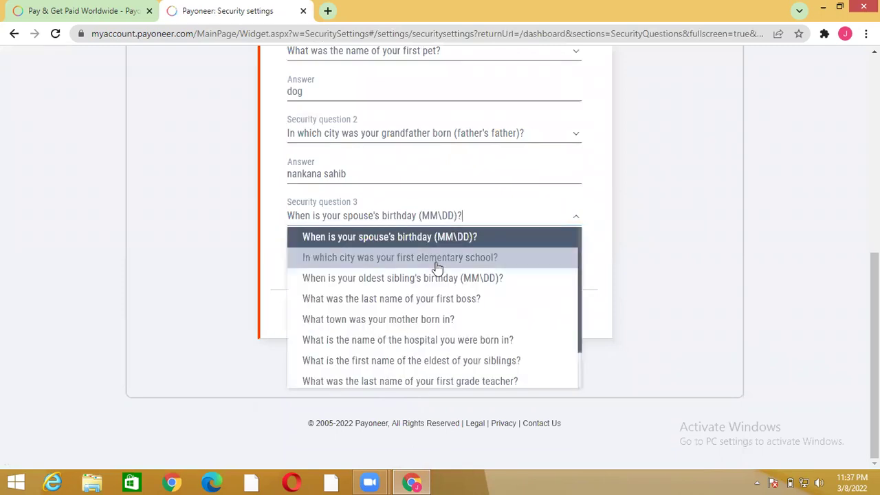
click(432, 319)
click(383, 257)
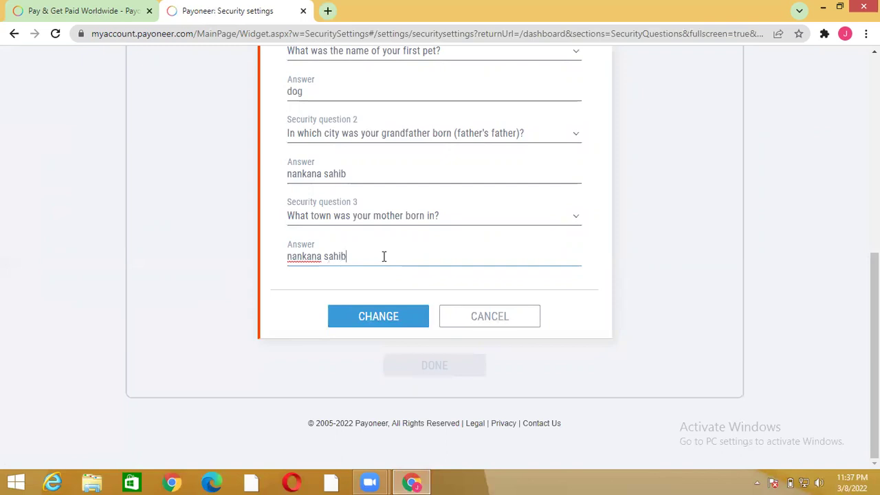
click(378, 316)
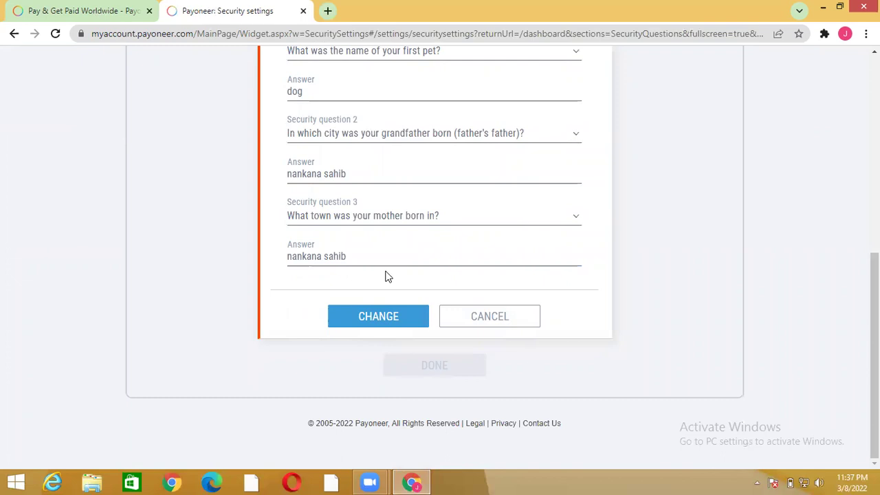
click(372, 318)
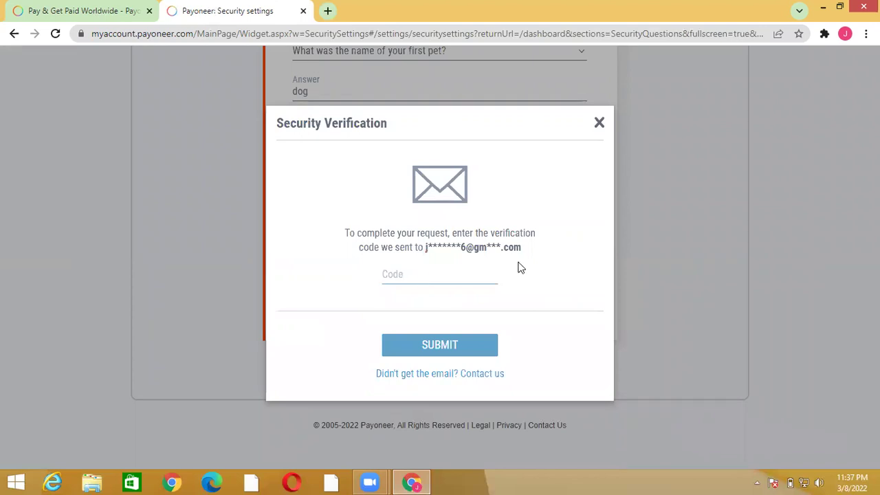
click(328, 12)
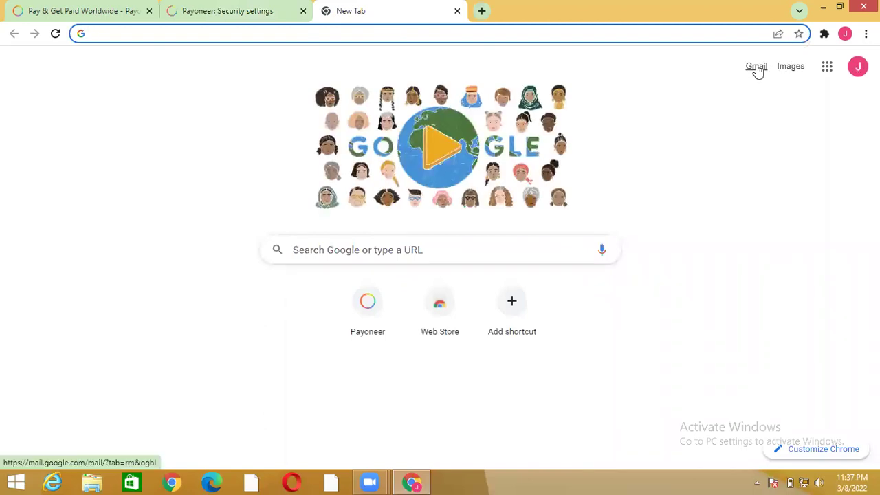
Open the Payoneer verification email in Gmail and confirm the email address.
click(756, 68)
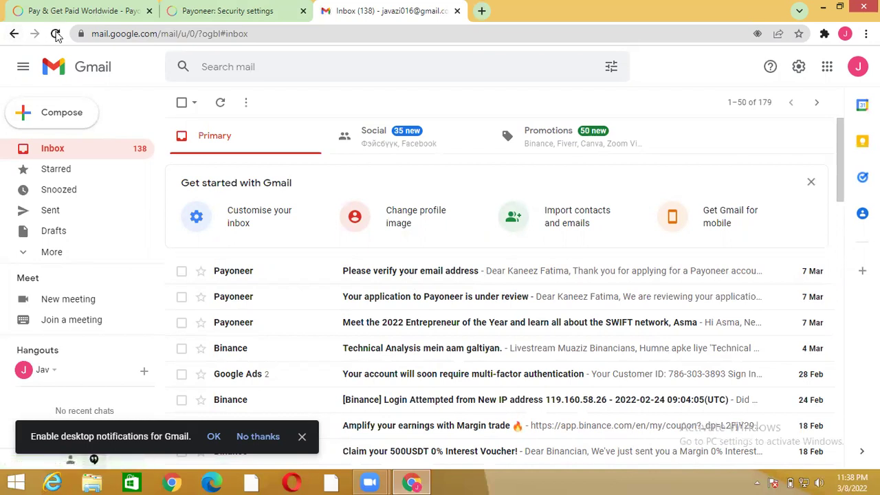
click(58, 36)
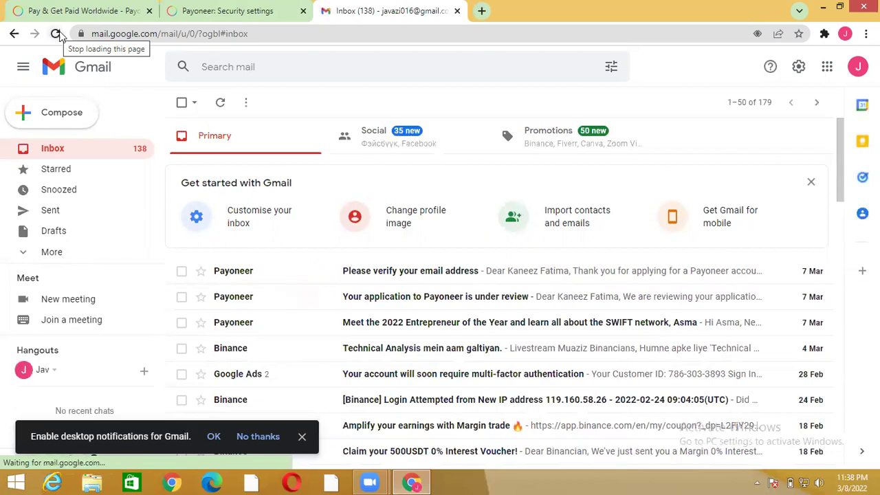
click(430, 272)
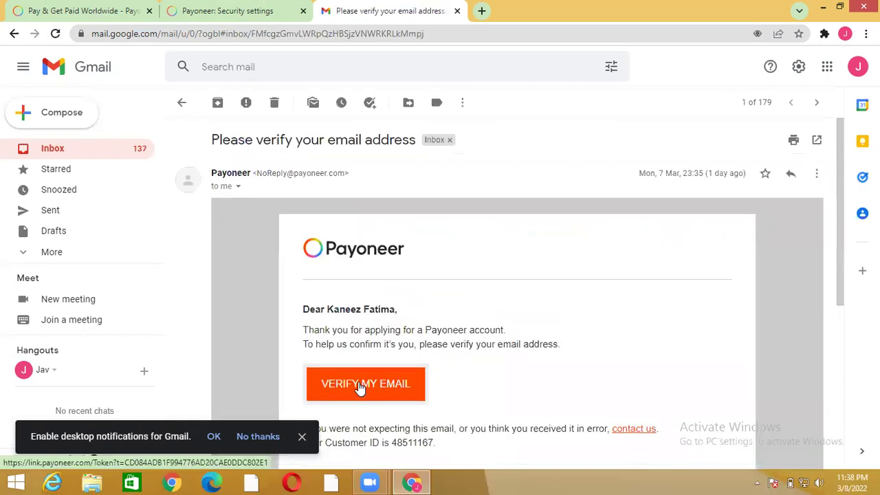
click(358, 385)
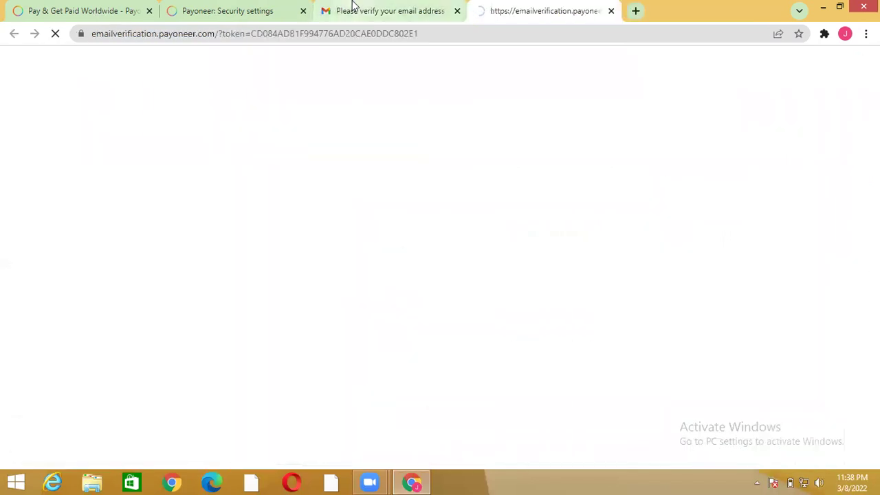
click(352, 10)
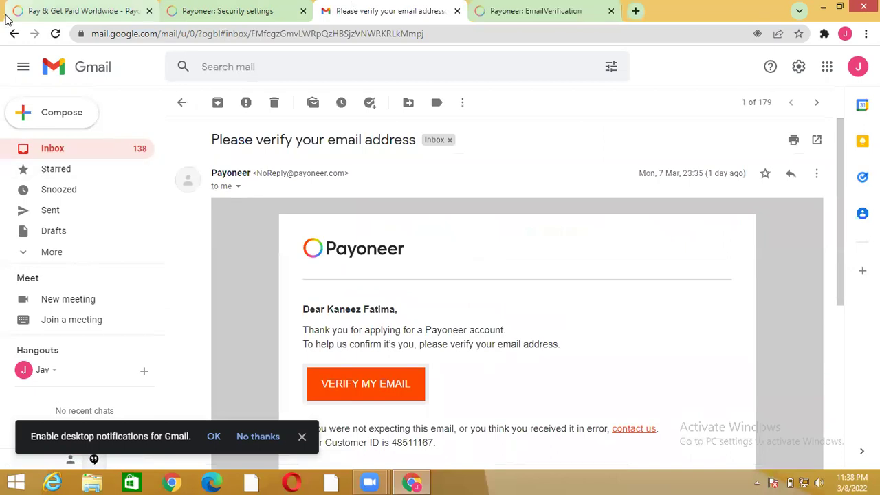
Open the Payoneer verification code email and read the code.
click(13, 36)
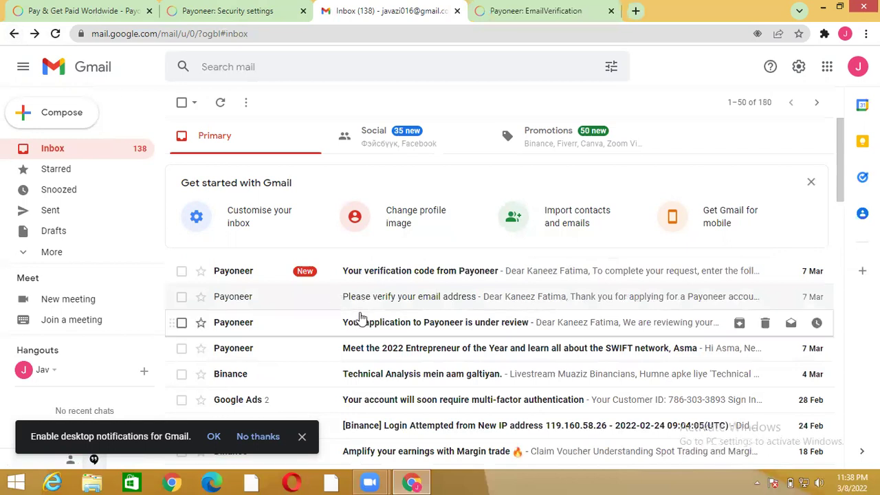
click(412, 271)
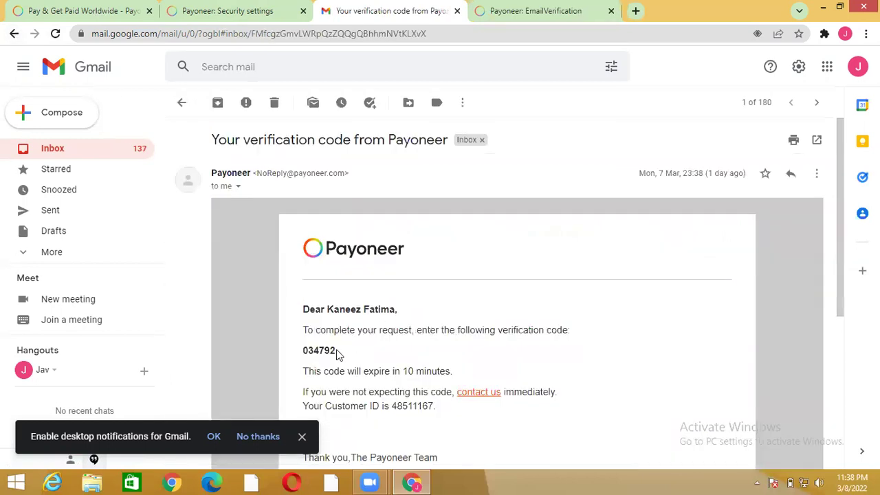
drag(301, 229, 336, 356)
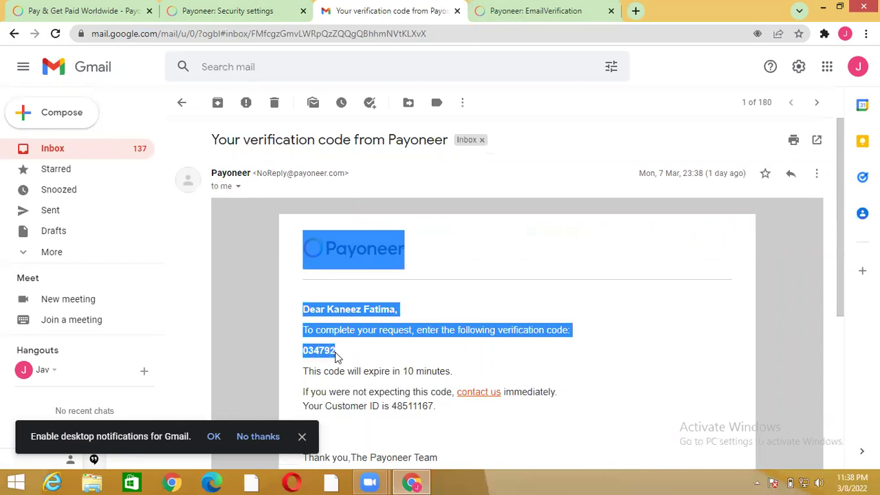
click(336, 356)
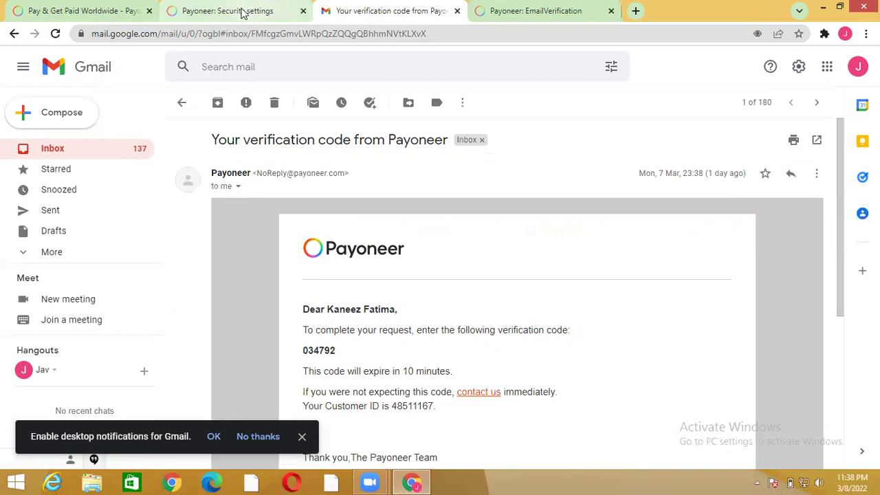
click(242, 13)
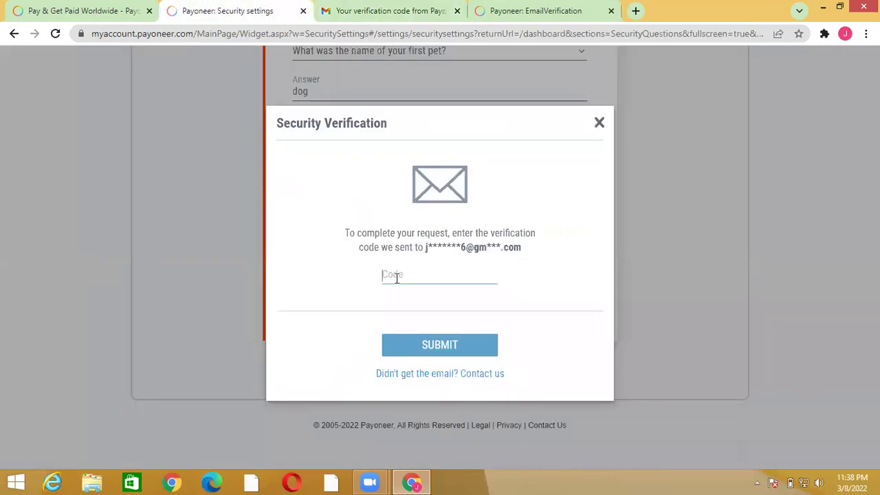
Submit the emailed code, dismiss the timeout message, and resubmit the security-question change.
click(397, 278)
click(440, 346)
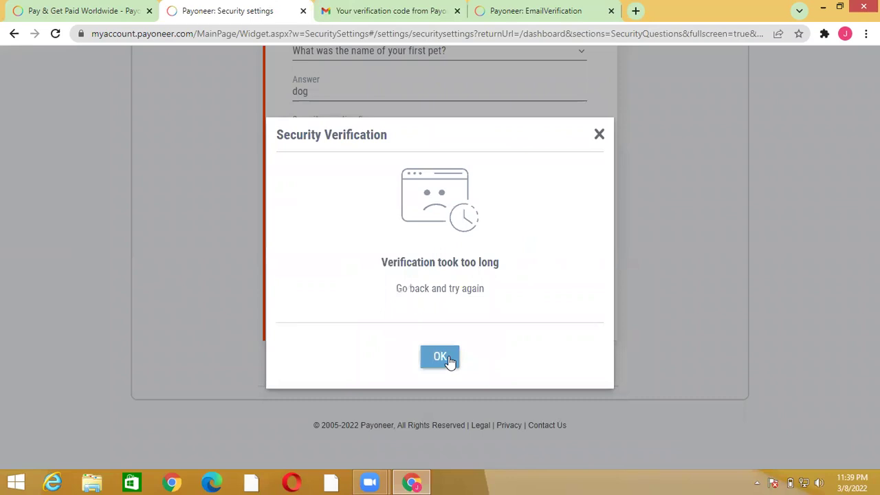
click(443, 352)
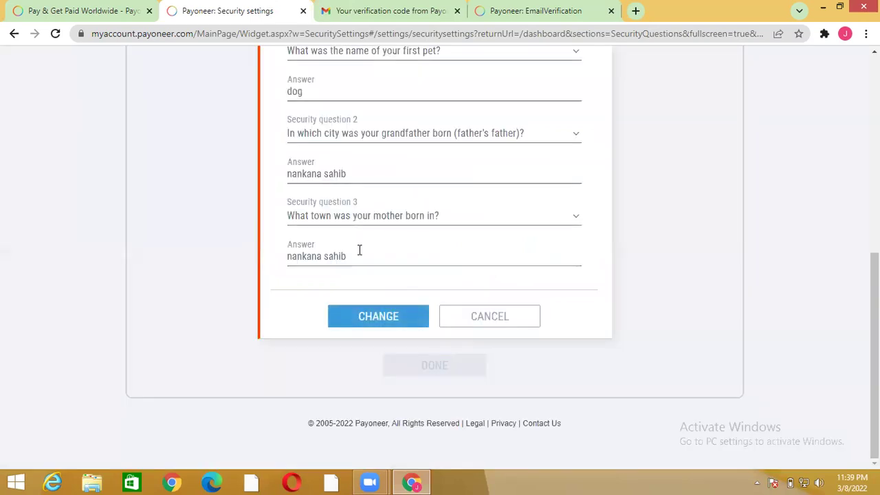
click(370, 319)
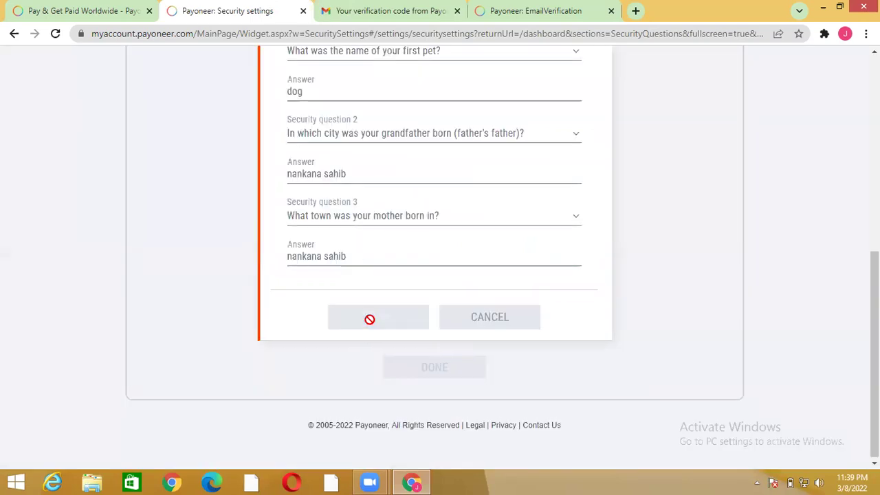
Reload Gmail until a new Payoneer verification code email arrives and open it.
click(386, 10)
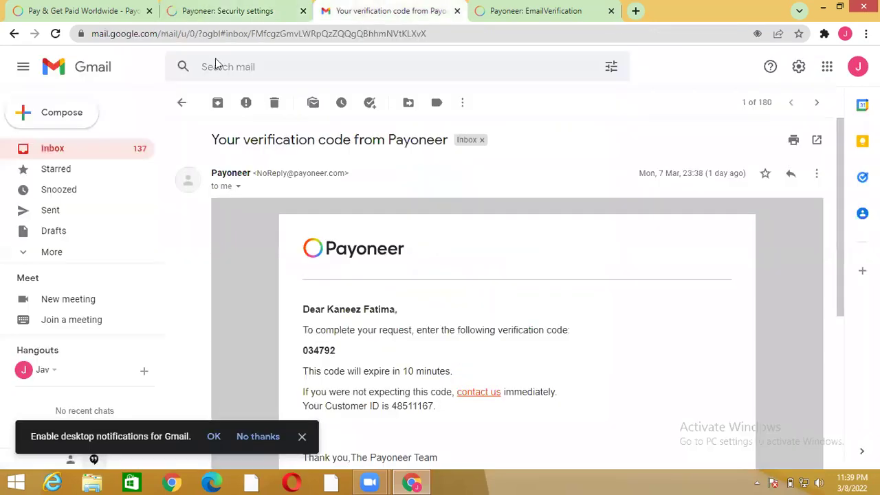
click(56, 34)
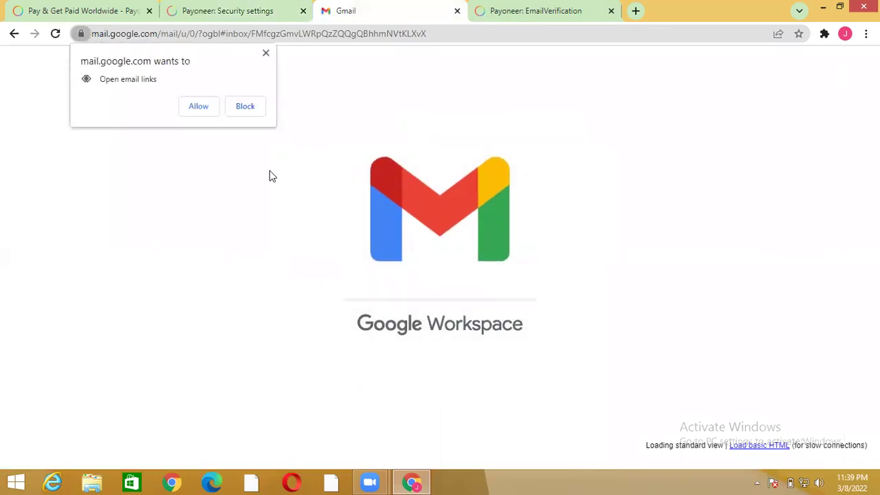
click(265, 54)
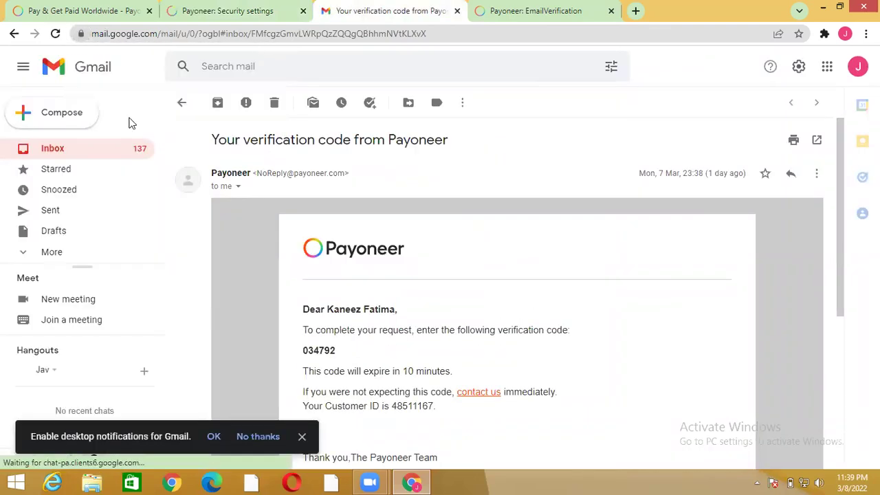
click(13, 35)
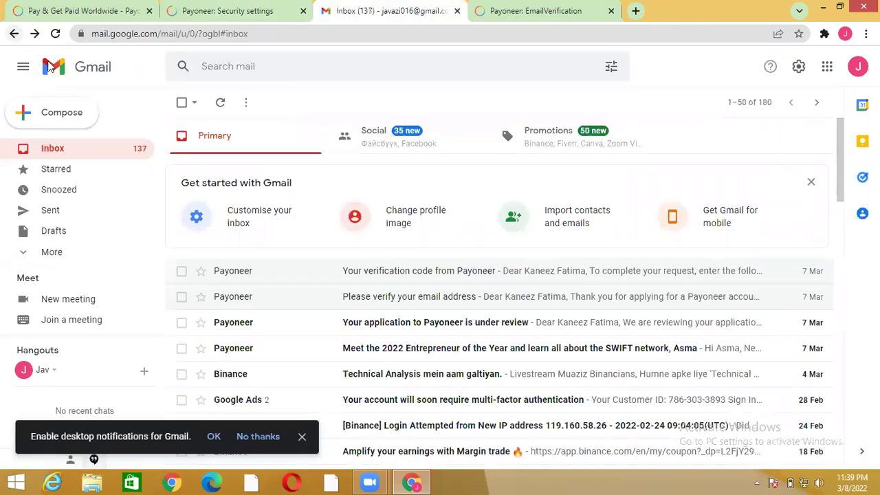
click(56, 35)
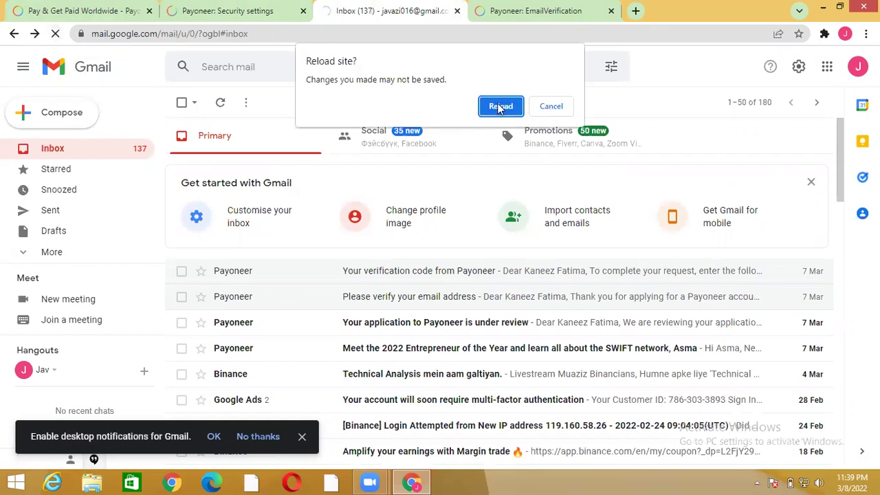
click(499, 107)
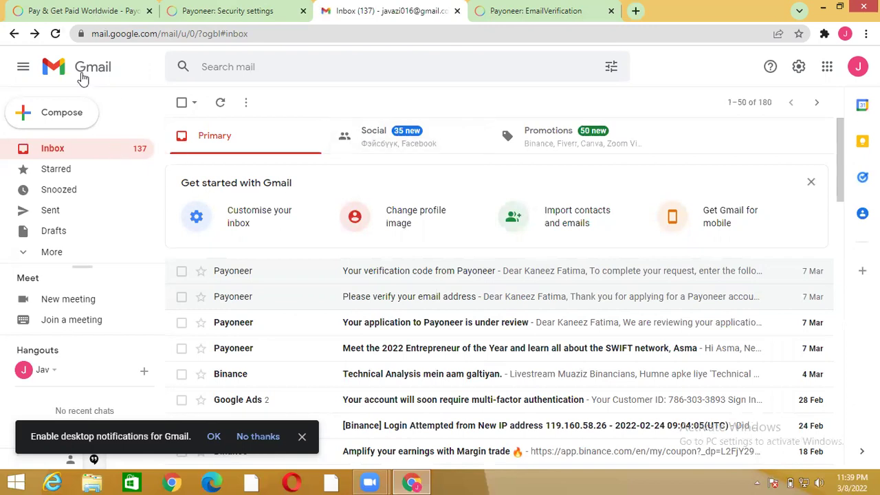
click(55, 35)
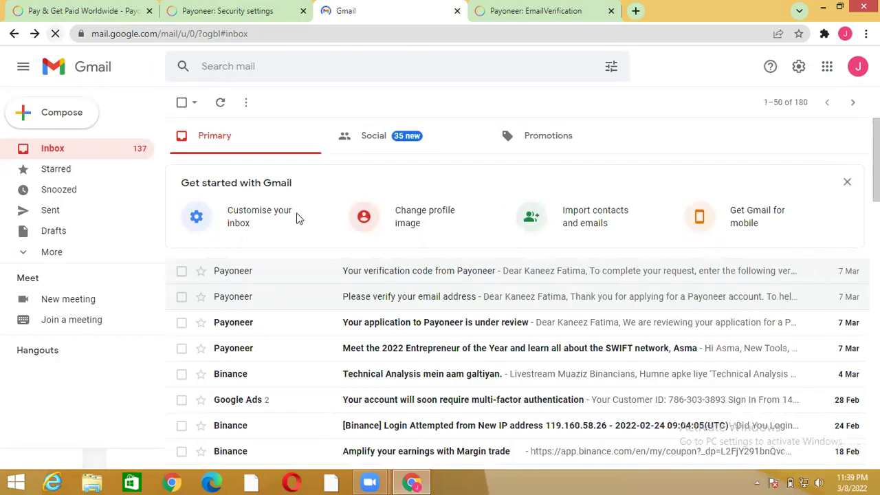
click(497, 275)
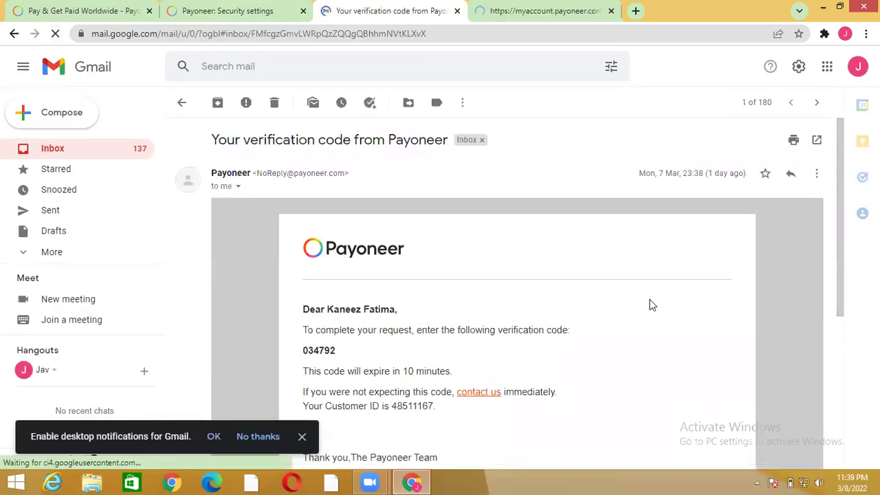
scroll(652, 304, down, 4)
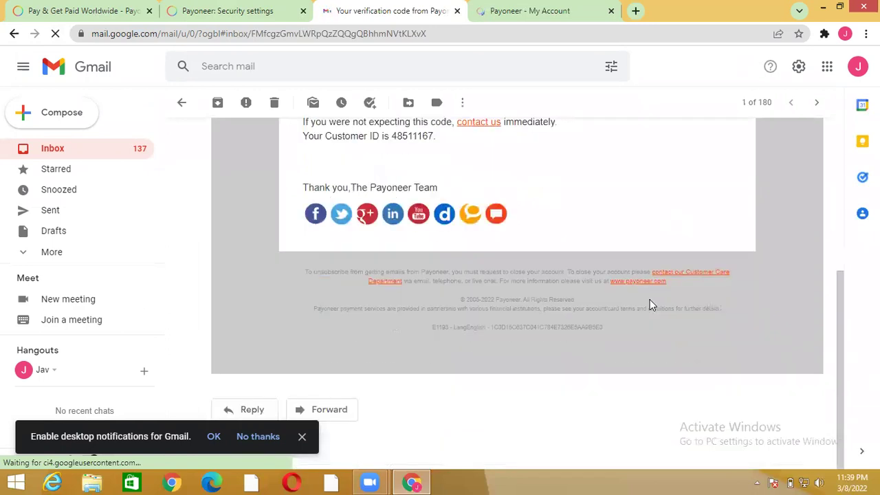
scroll(652, 305, up, 4)
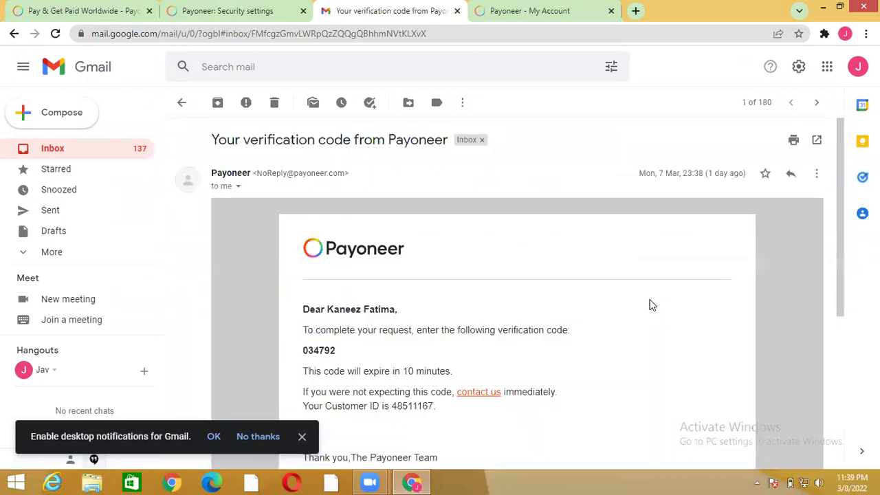
scroll(652, 305, down, 4)
scroll(652, 305, up, 2)
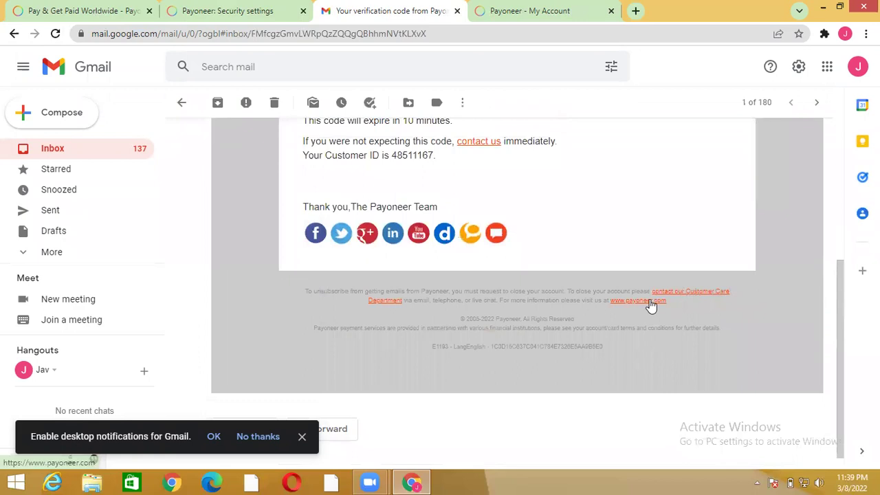
scroll(652, 304, up, 2)
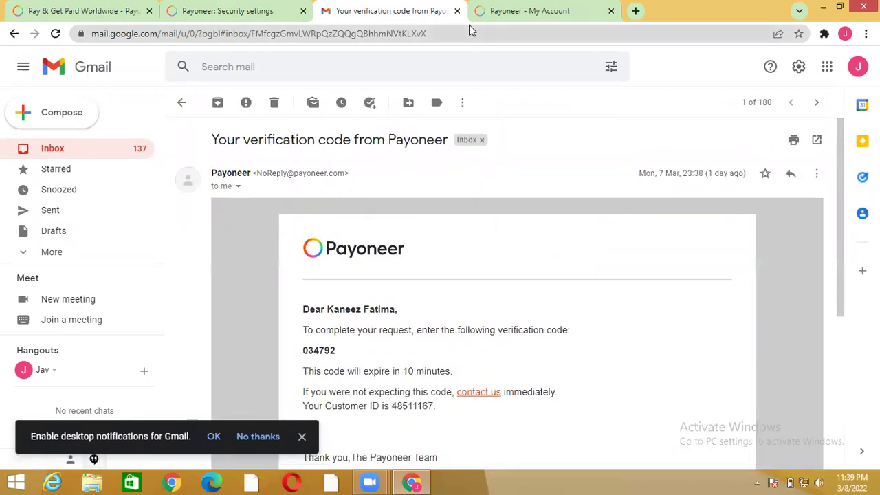
Close extra tabs, reopen Gmail to the newest Payoneer code email, and return to Payoneer.
click(457, 11)
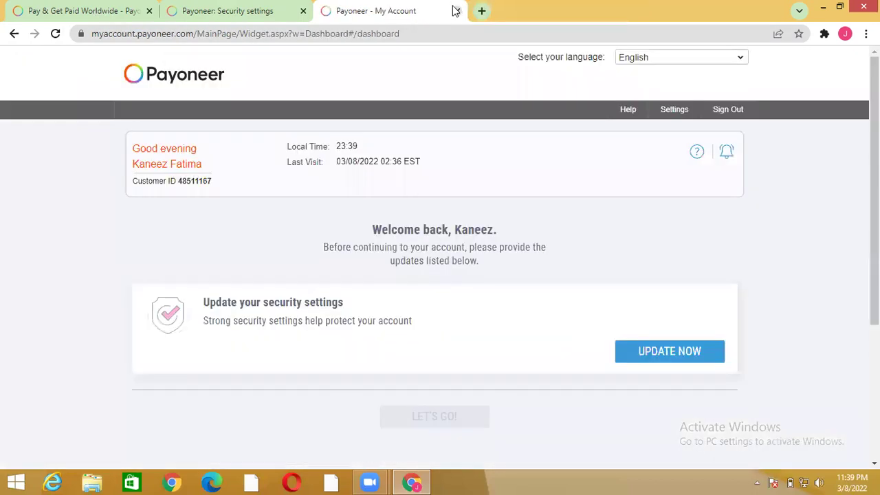
click(460, 10)
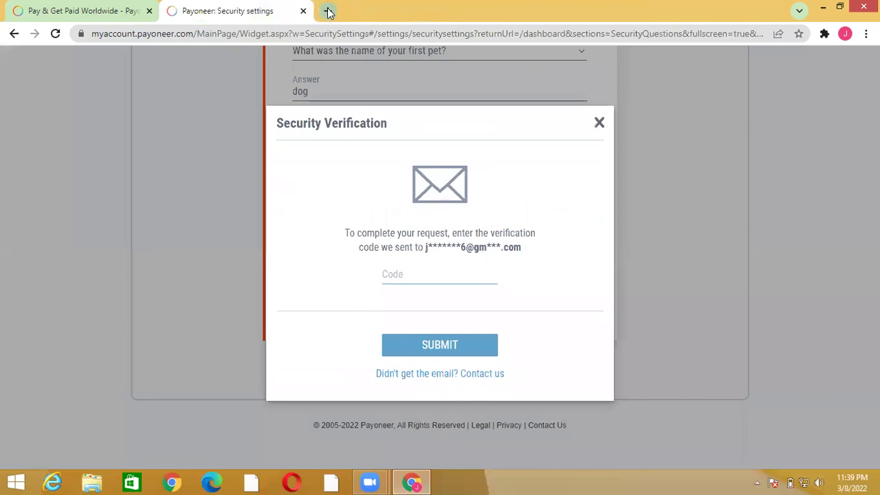
click(328, 11)
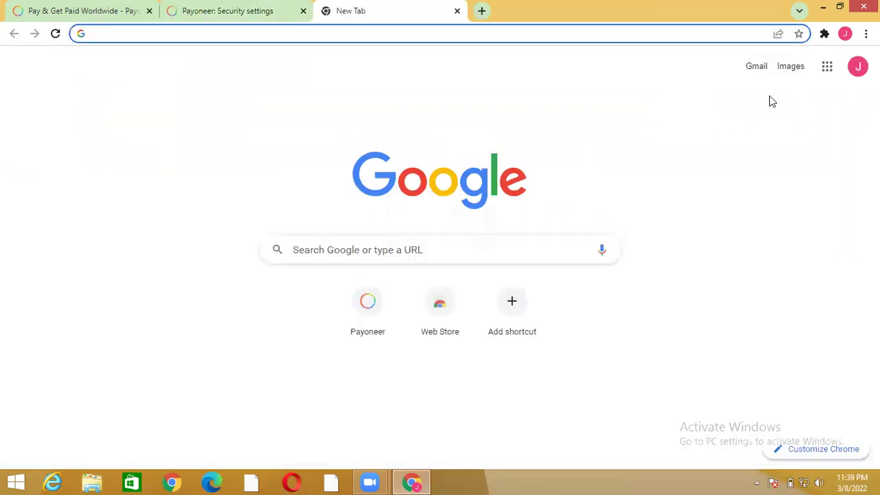
click(756, 68)
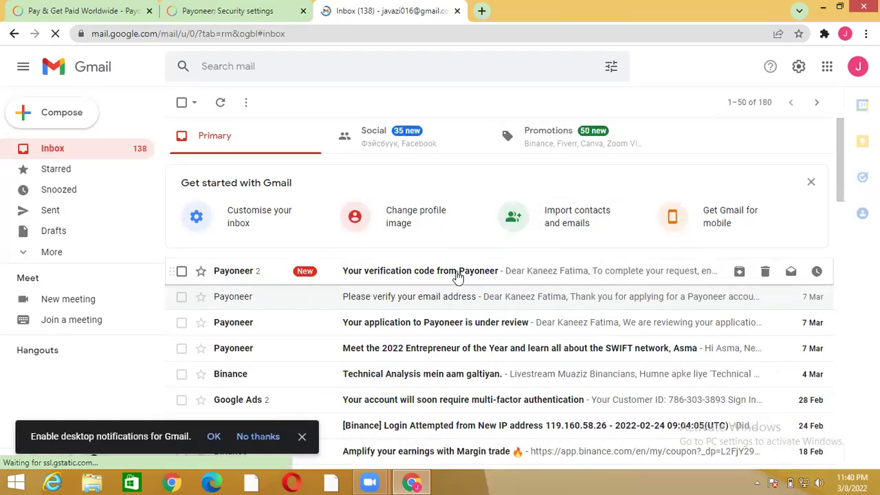
click(457, 274)
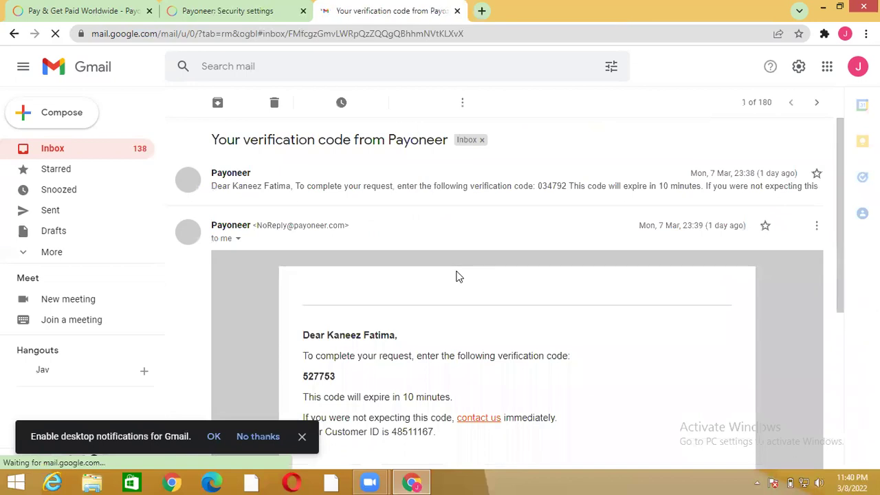
click(227, 10)
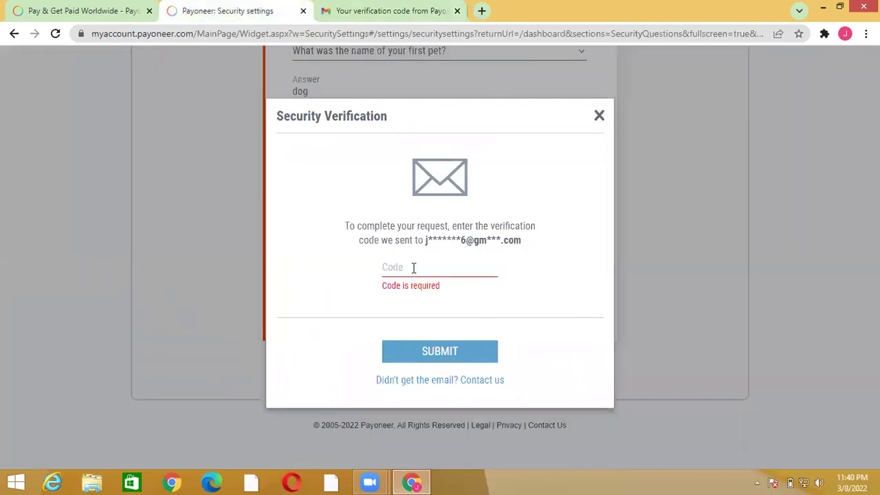
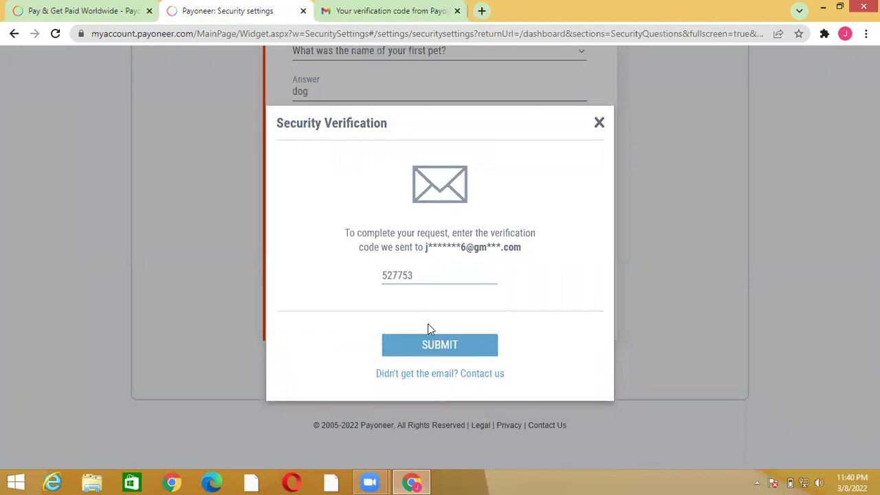
Enter the six-digit emailed code, submit it, and confirm the saved changes with DONE.
click(435, 345)
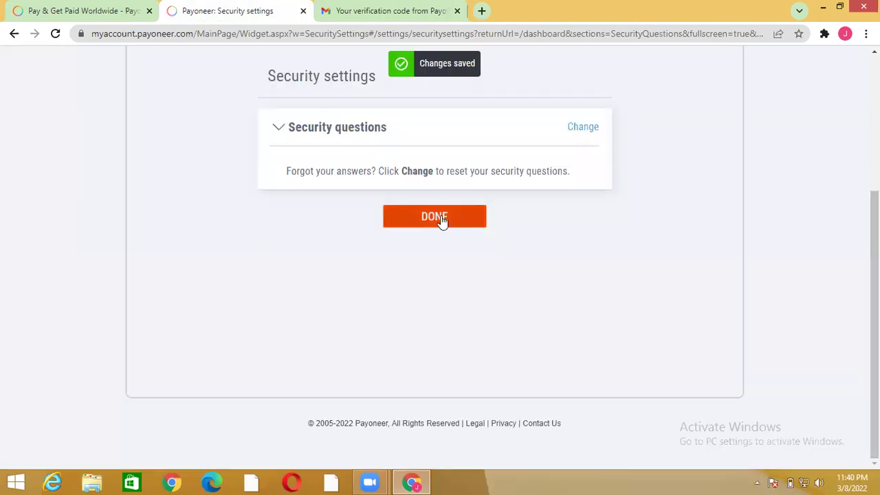
click(444, 222)
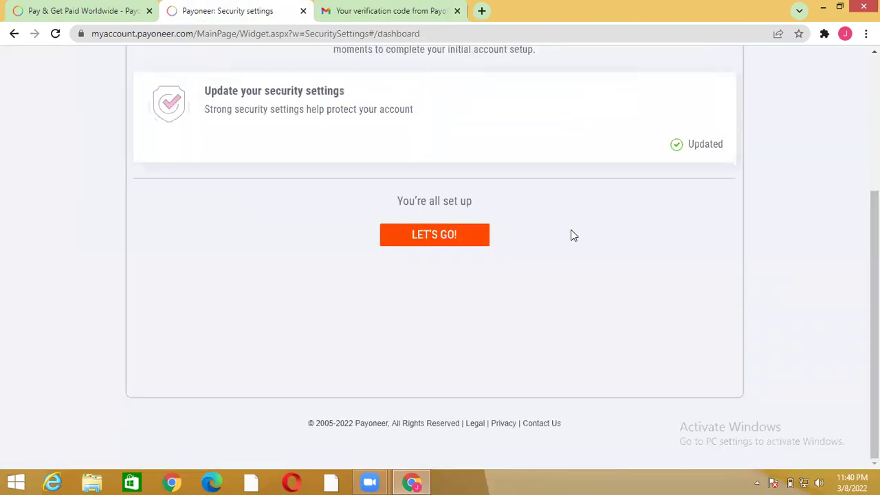
Continue past the completed setup page to the My Account dashboard, whose Transactions list is still empty.
scroll(588, 238, up, 3)
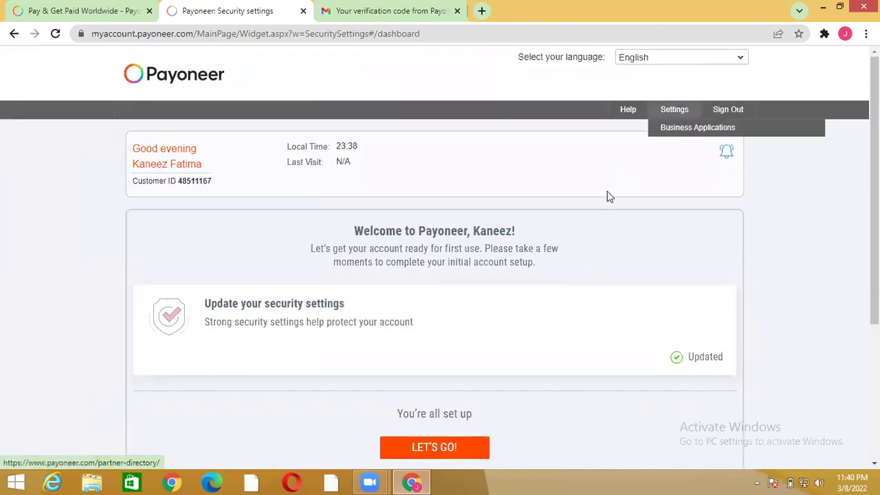
scroll(607, 191, down, 3)
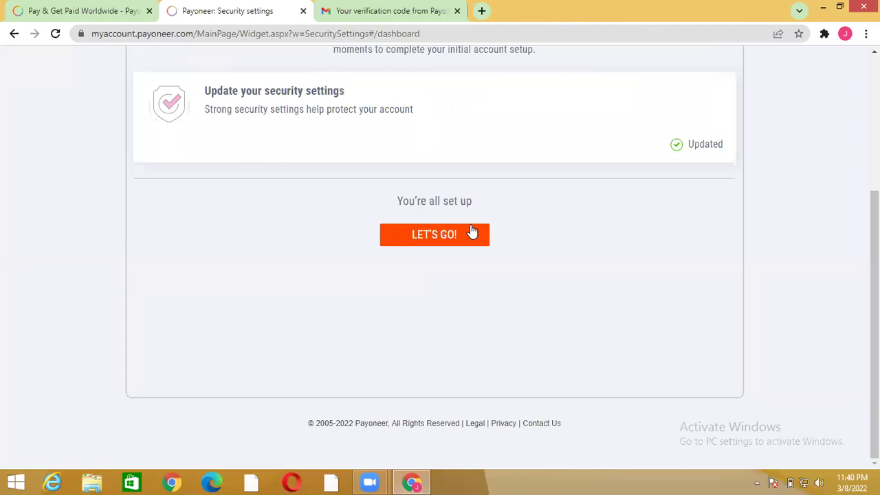
click(455, 238)
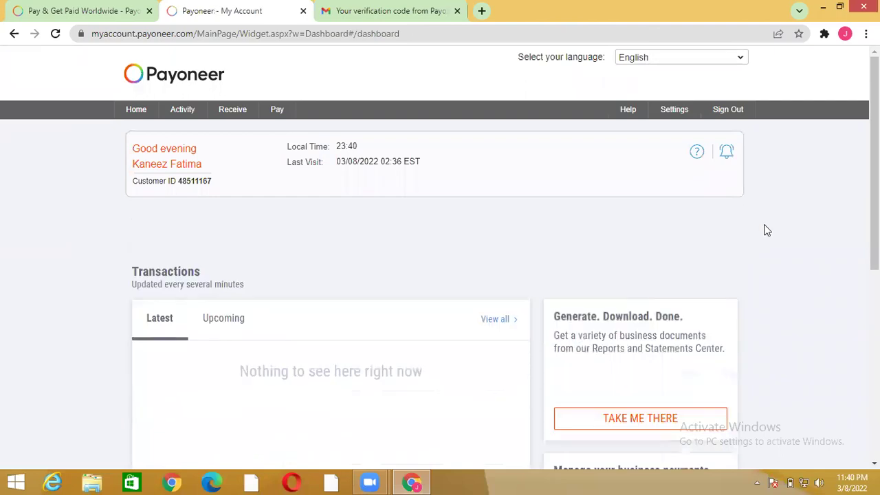
scroll(764, 230, down, 1)
mouse_move(671, 85)
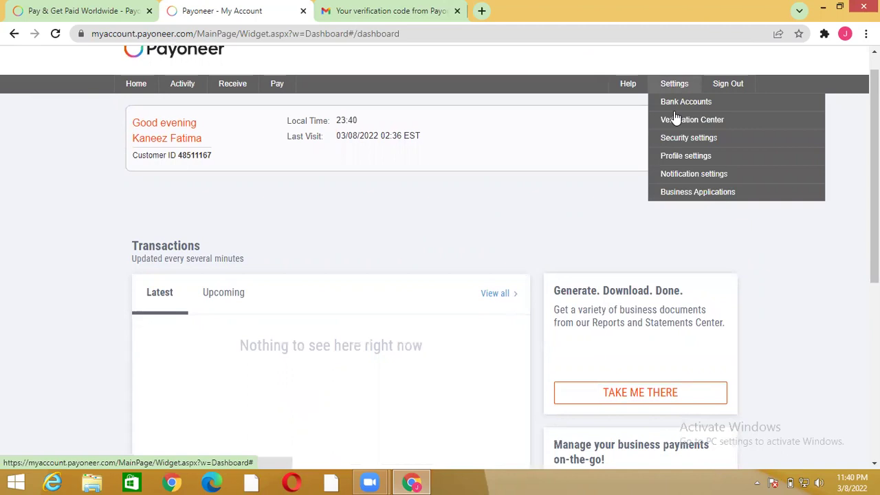
In the Verification Center, start the Government-issued photo ID submission with National ID selected.
click(678, 120)
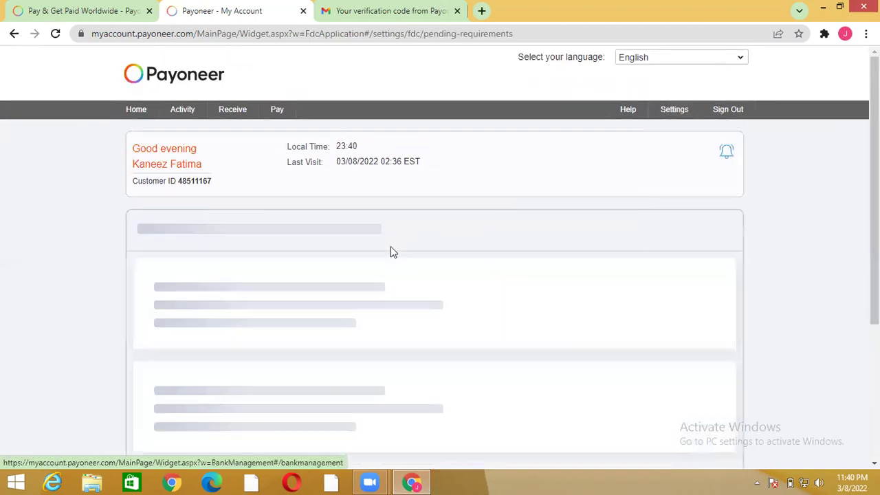
scroll(94, 261, down, 1)
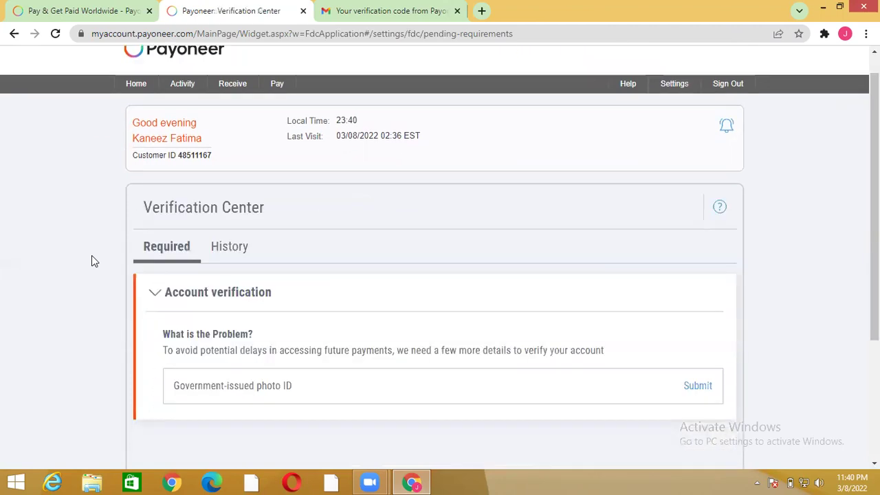
scroll(91, 256, down, 5)
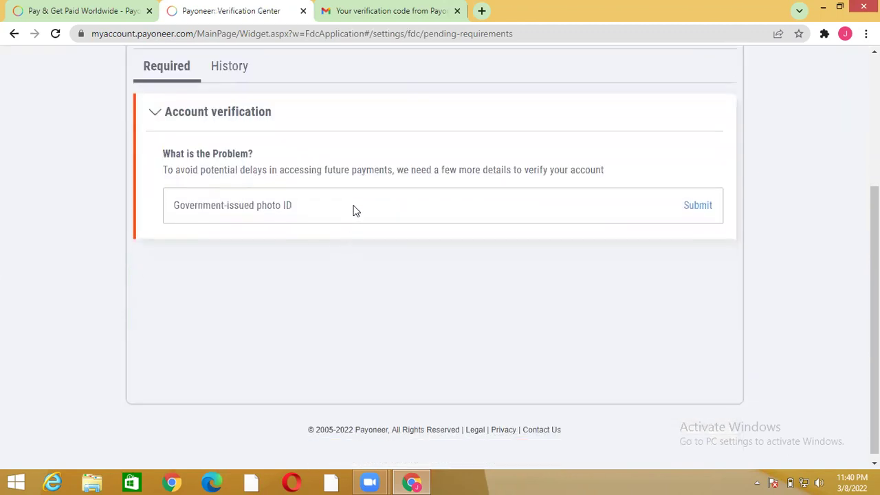
click(699, 208)
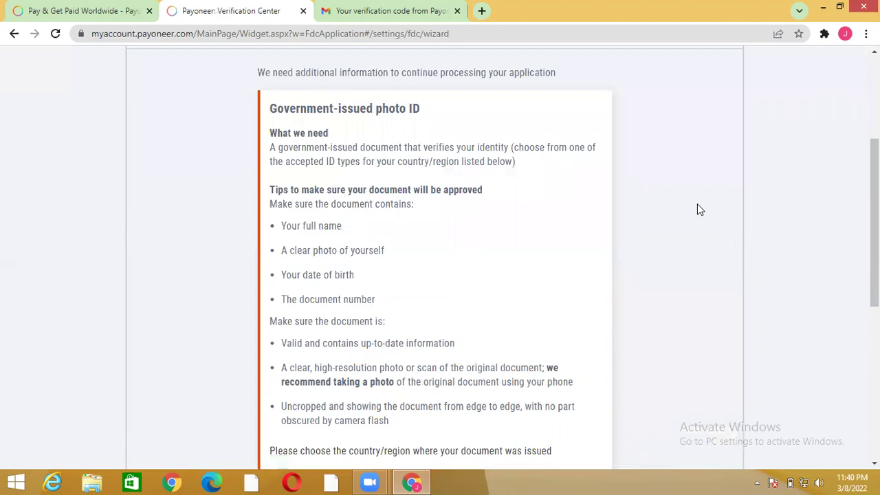
scroll(697, 204, down, 5)
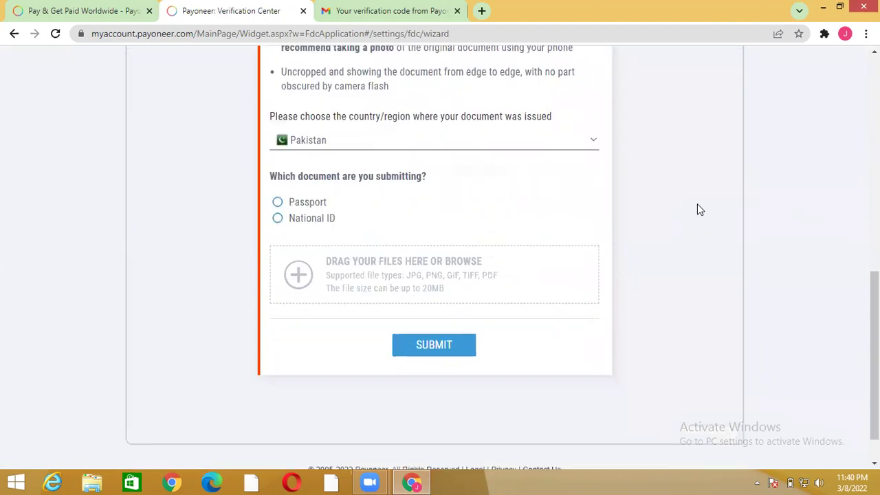
click(295, 221)
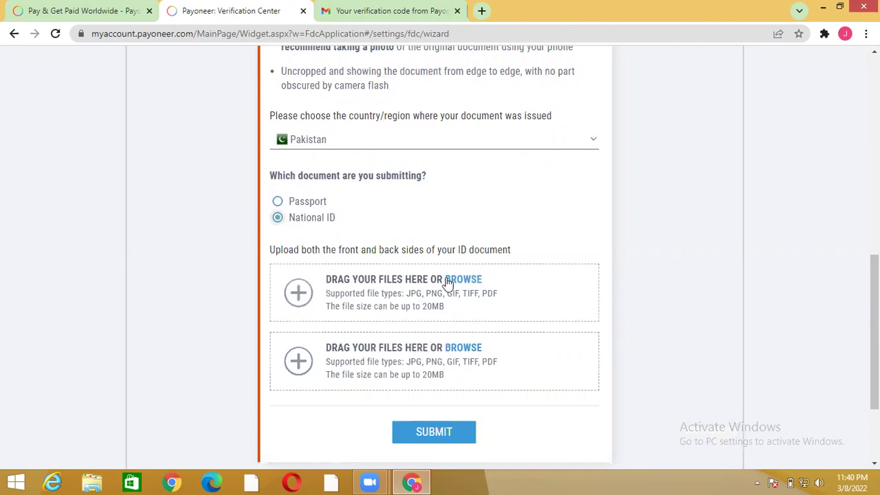
scroll(647, 289, down, 1)
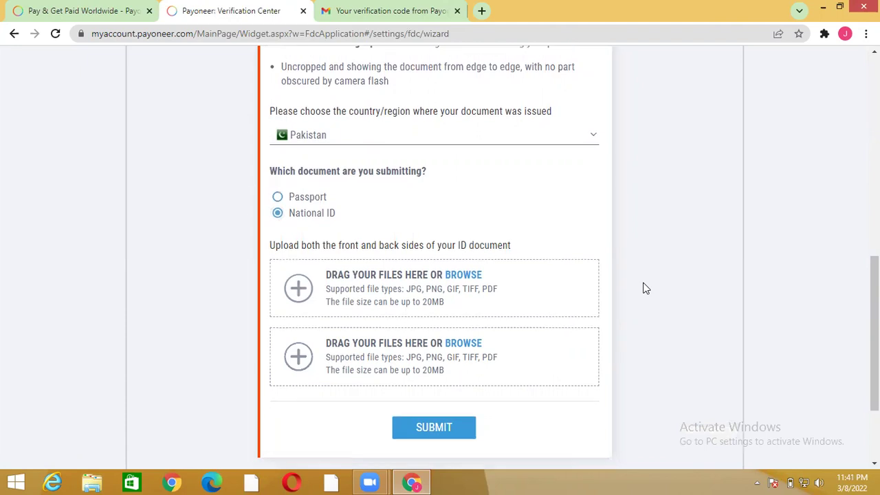
scroll(647, 288, down, 2)
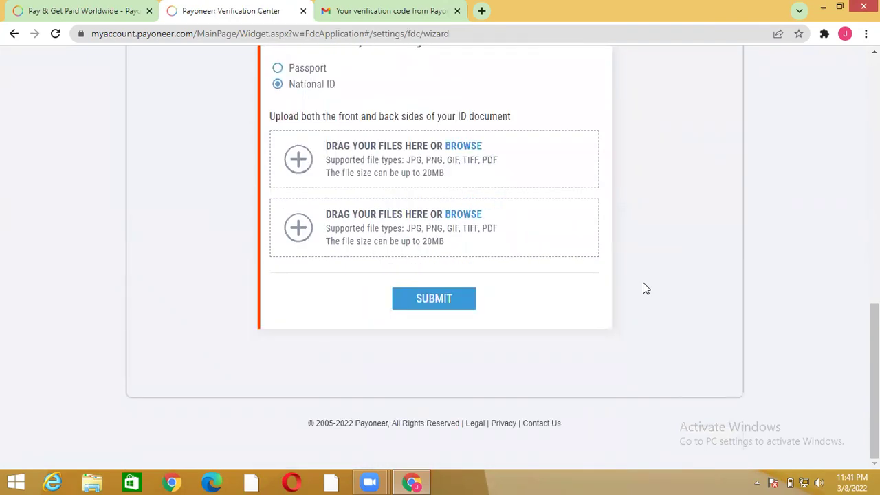
scroll(646, 289, up, 5)
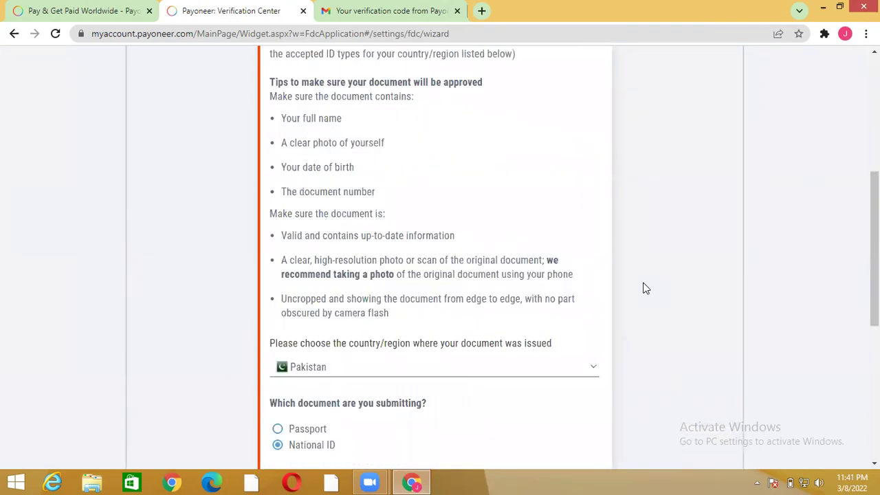
scroll(646, 289, up, 5)
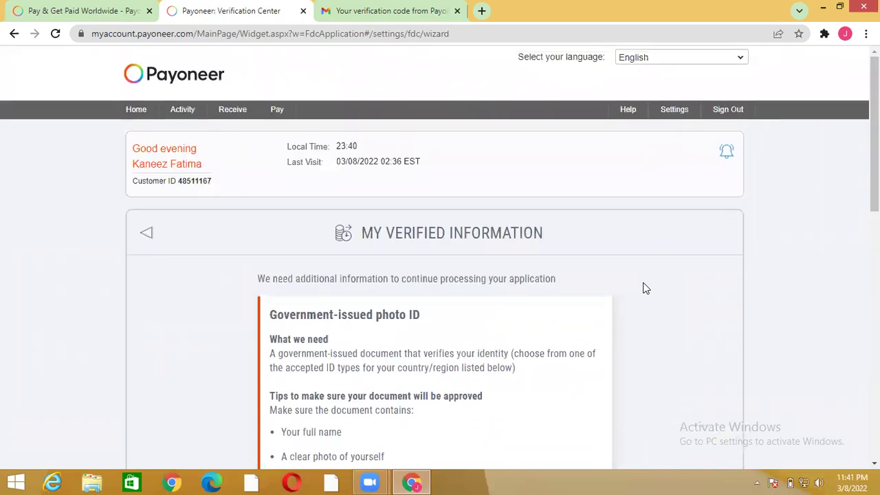
mouse_move(228, 110)
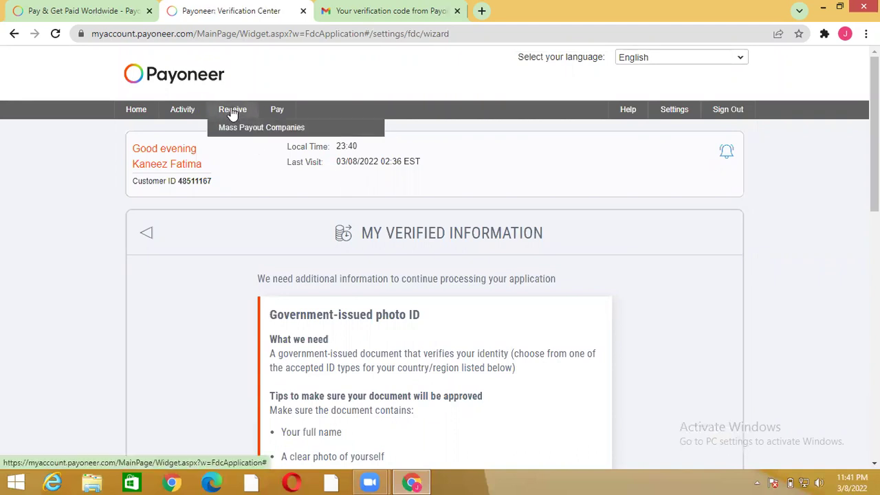
Close the Verification Center, Payoneer and Gmail tabs, shutting the browser.
click(303, 11)
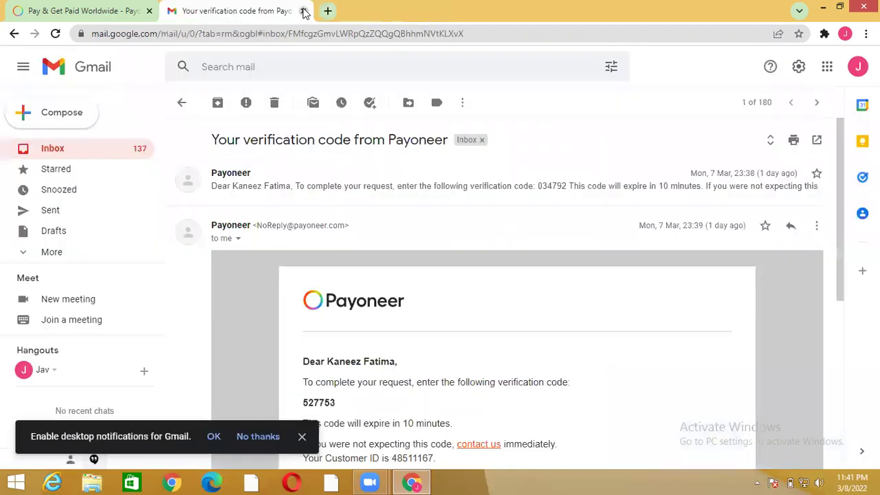
click(149, 11)
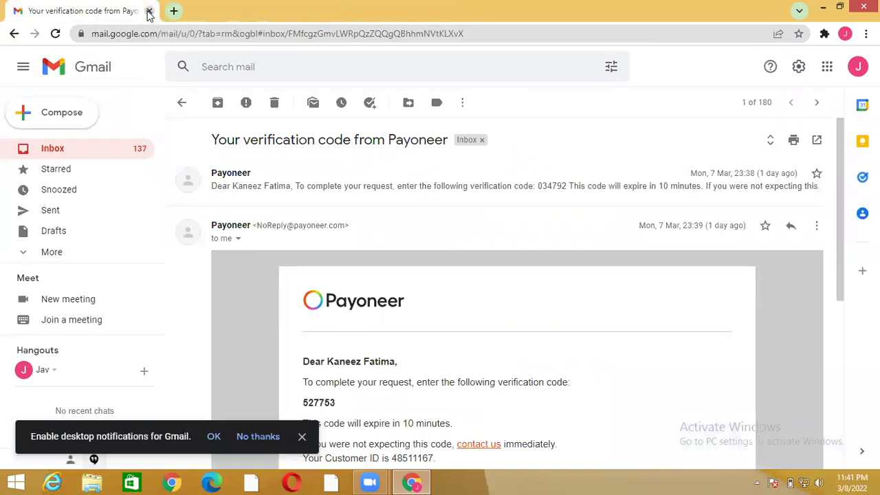
click(148, 11)
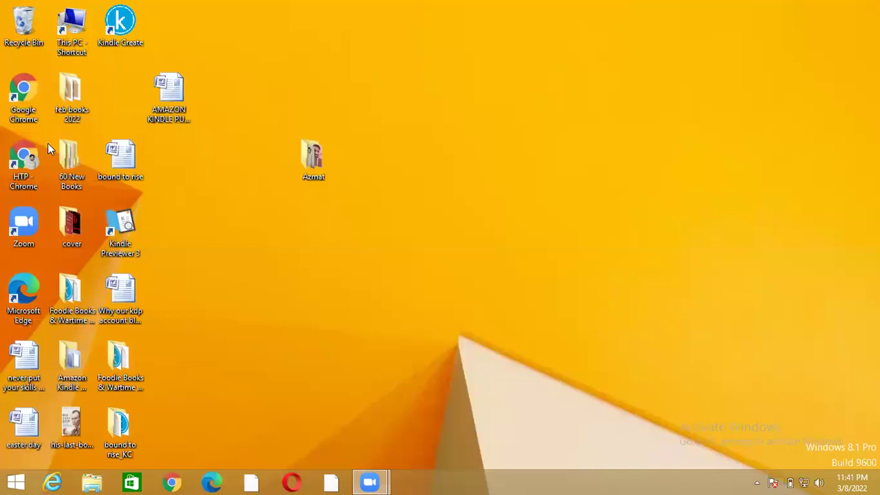
Relaunch Chrome in the second user profile and search 'pa' to reach the Payoneer homepage.
double_click(23, 98)
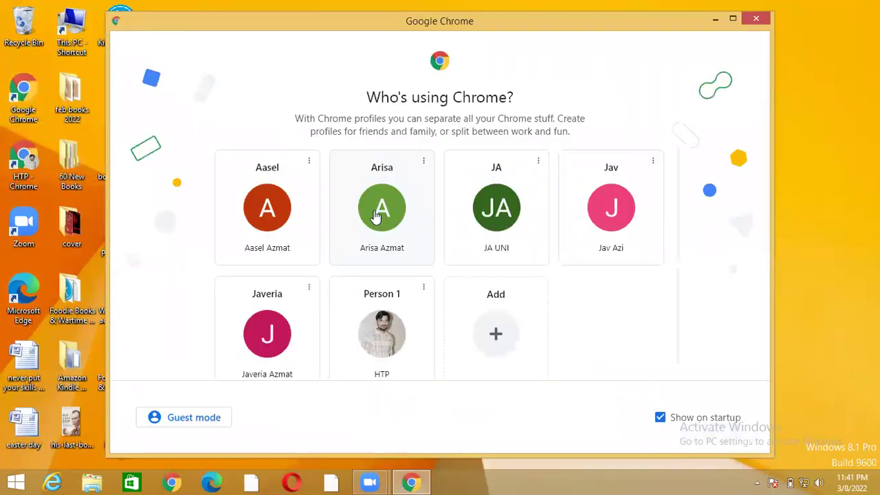
click(375, 216)
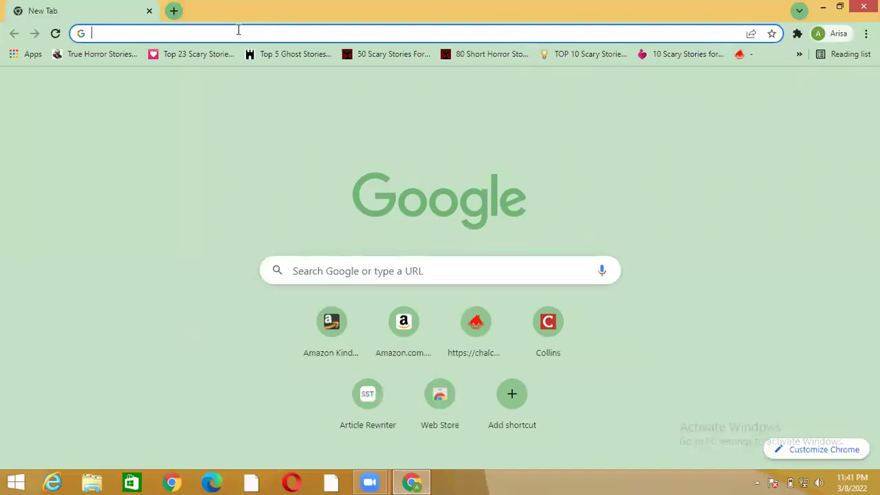
text(pa)
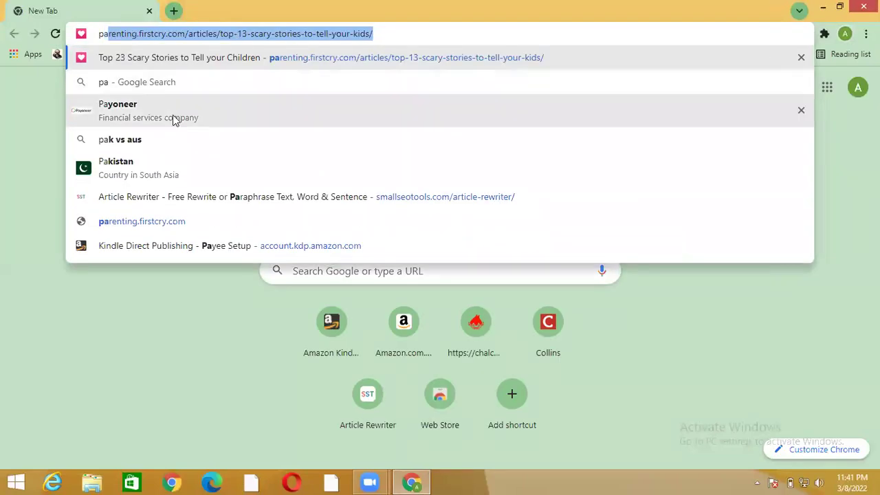
click(172, 114)
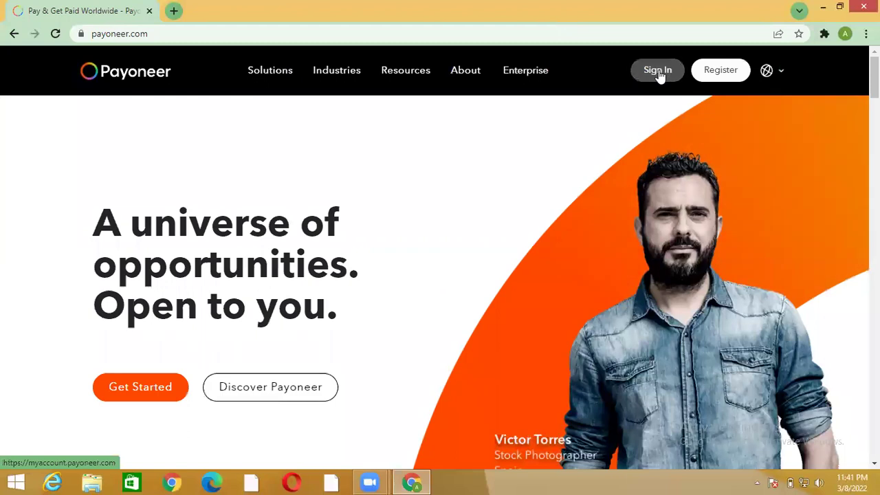
Sign in to the second Payoneer account using the saved credentials.
click(659, 71)
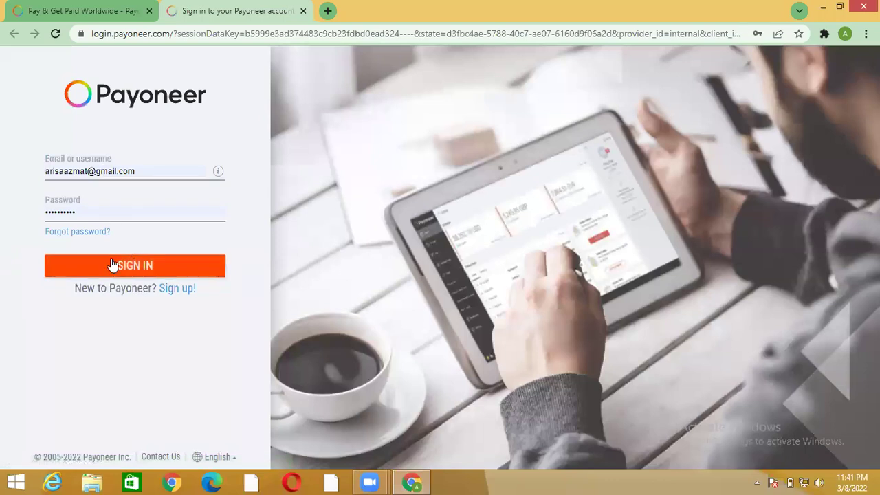
click(108, 269)
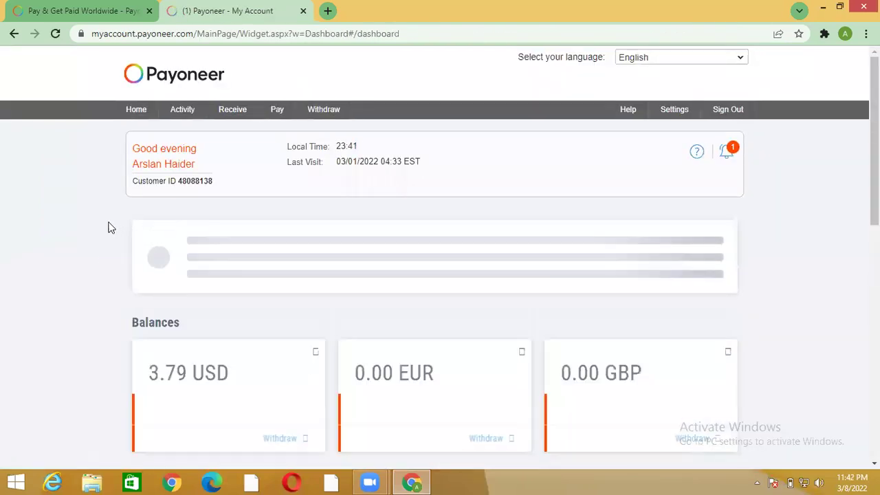
scroll(95, 216, down, 1)
scroll(94, 216, up, 1)
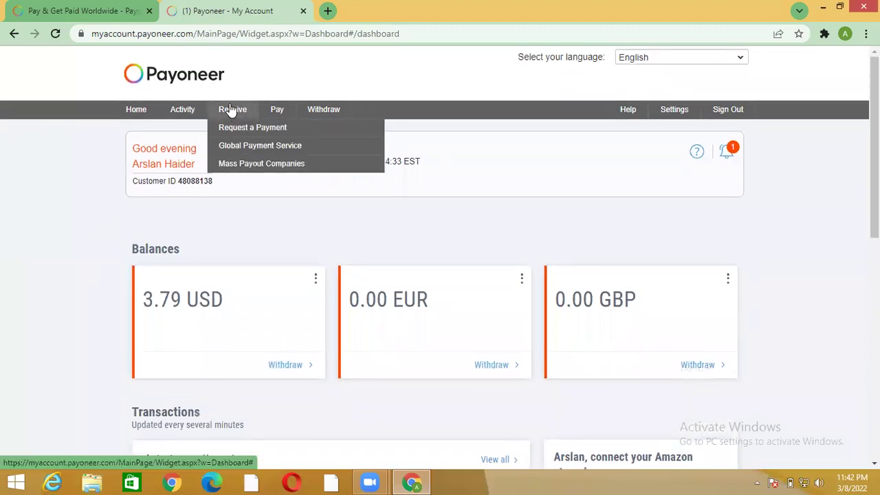
Open Global Payment Service and scroll to the approved UK GBP and USA USD receiving accounts.
click(251, 145)
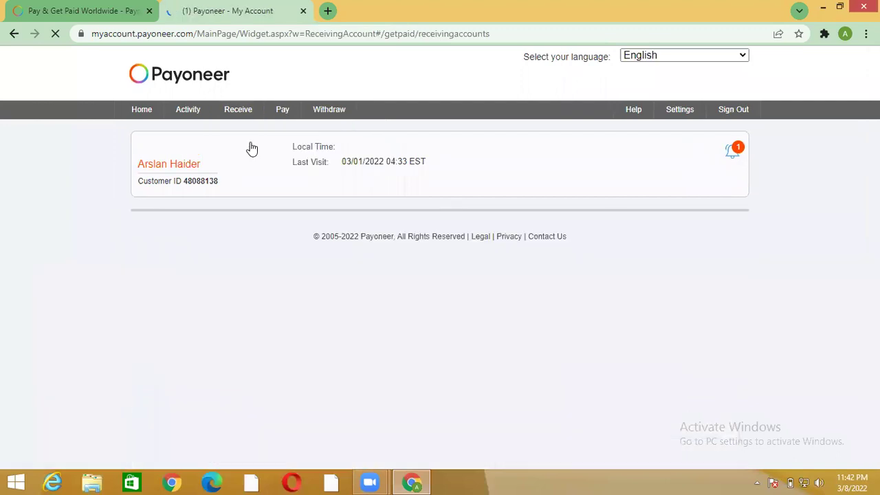
scroll(72, 258, down, 2)
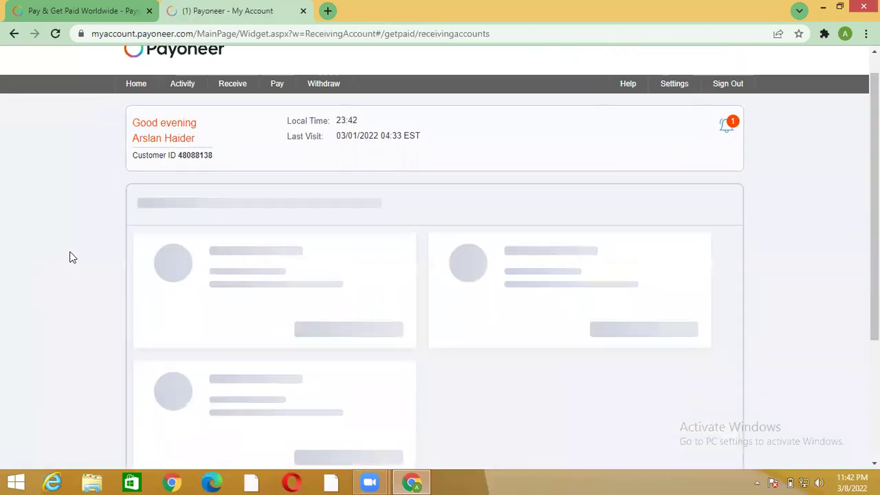
scroll(72, 256, down, 3)
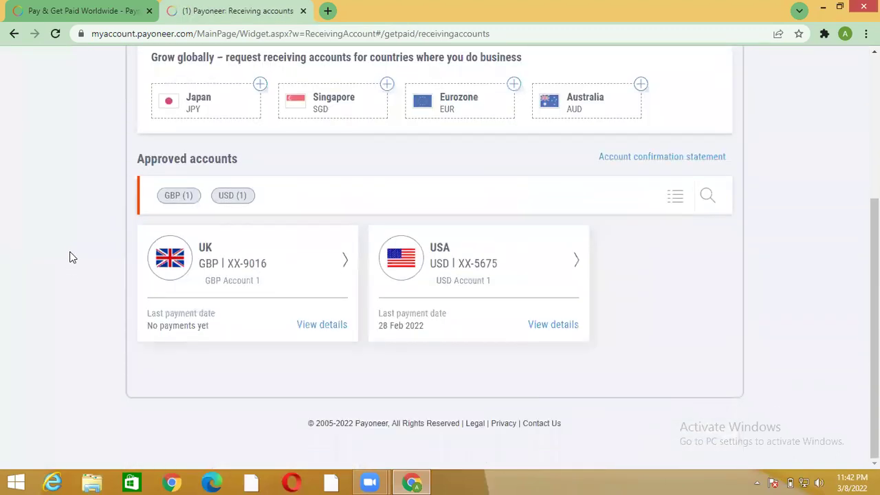
Open the USA receiving account details, then load kdp.amazon.com in a new tab.
click(469, 277)
click(328, 10)
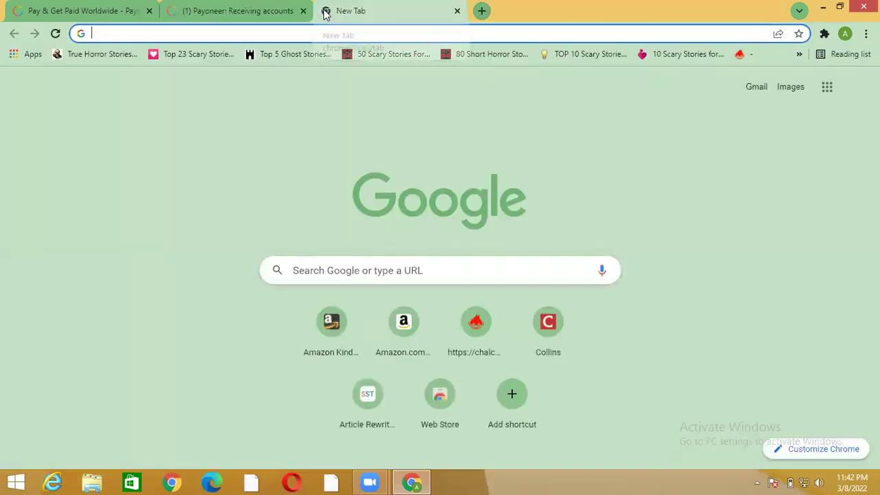
text(k)
key(Return)
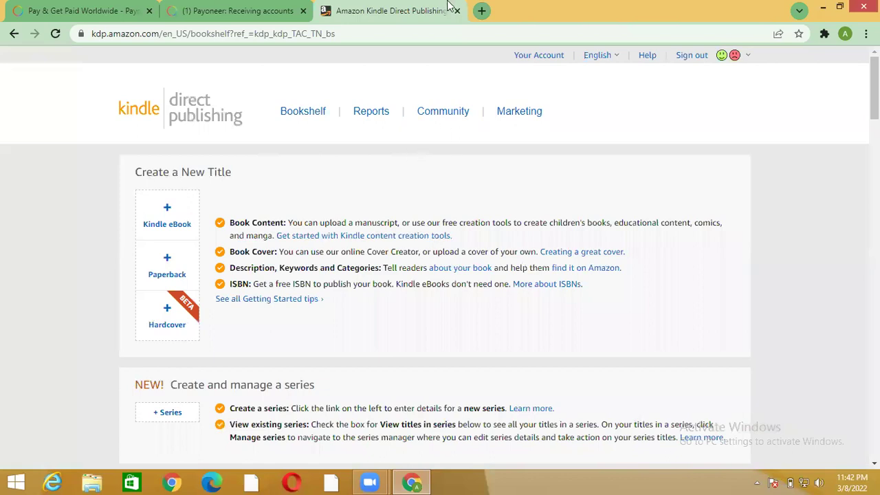
Sign out of the current KDP account and start the KDP sign-up from the home page.
click(691, 56)
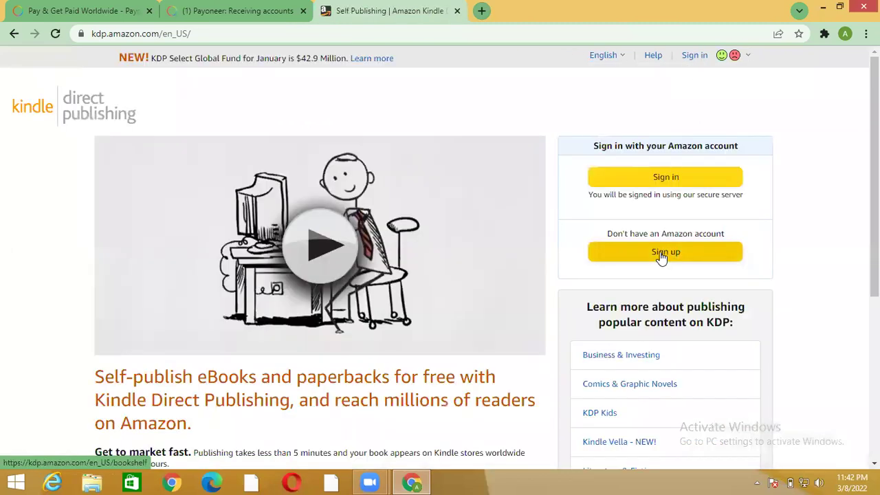
click(662, 255)
click(262, 239)
scroll(261, 239, down, 2)
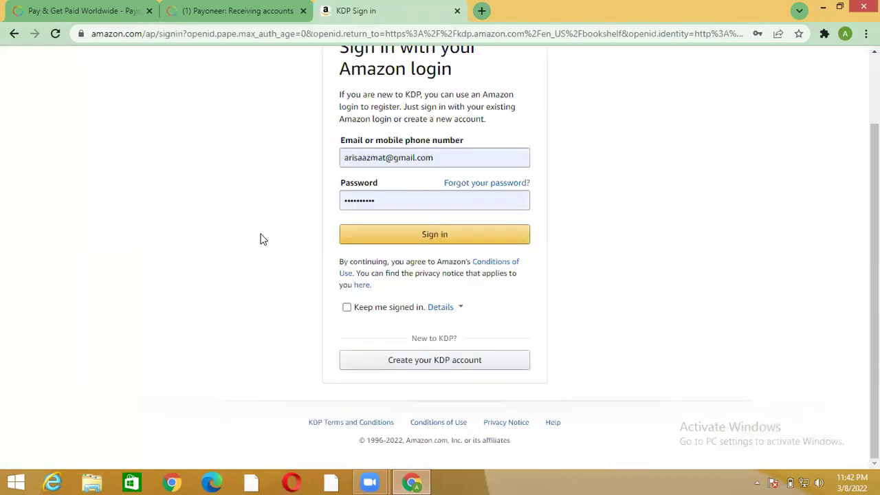
Begin creating a new KDP account, starting on the registration form's Email field.
click(404, 364)
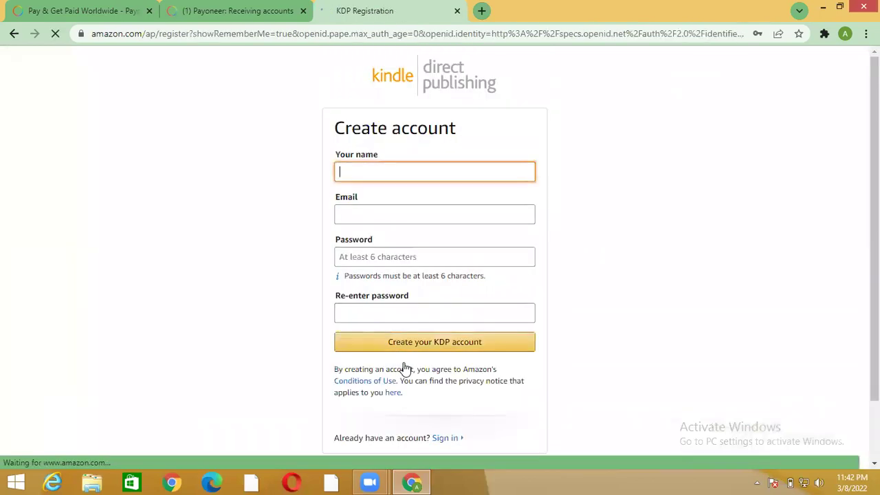
click(356, 220)
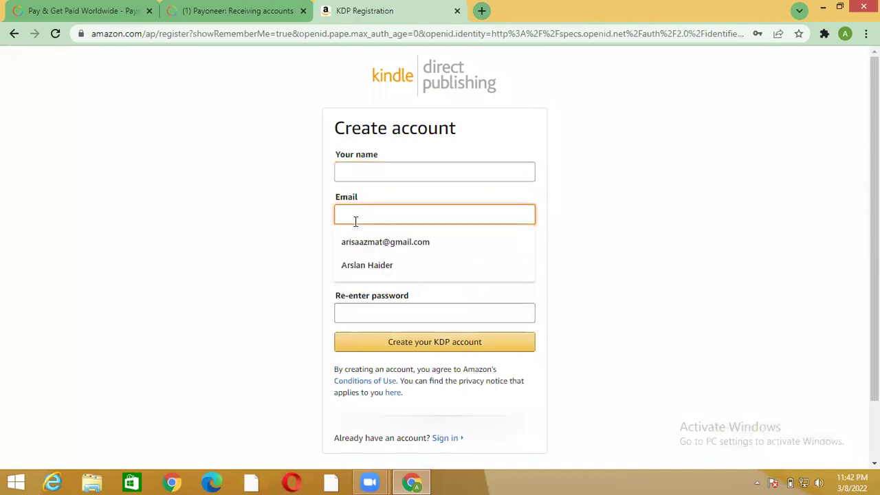
click(255, 266)
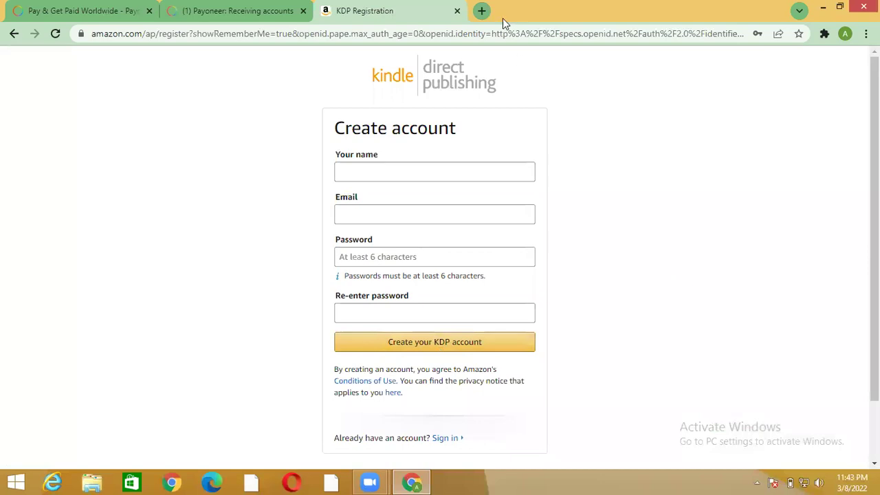
Close the registration tab, reopen kdp.amazon.com, sign in with the saved login and skip adding a mobile number.
click(484, 11)
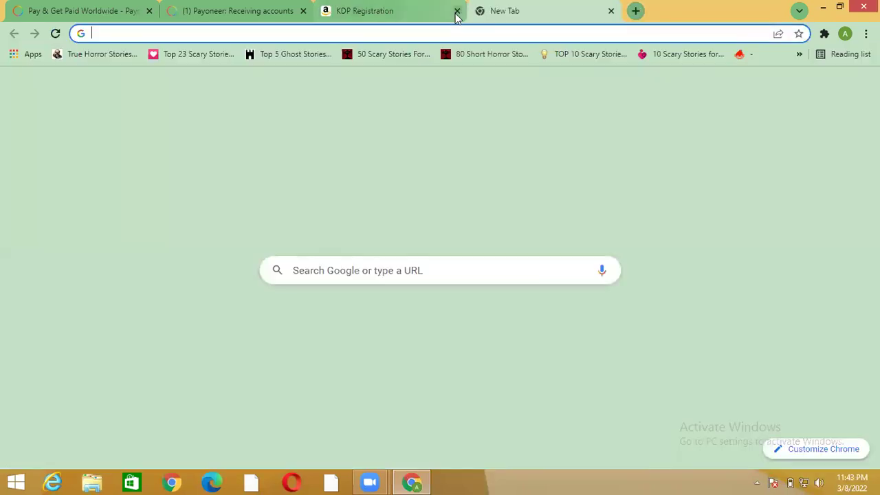
click(456, 13)
text(k)
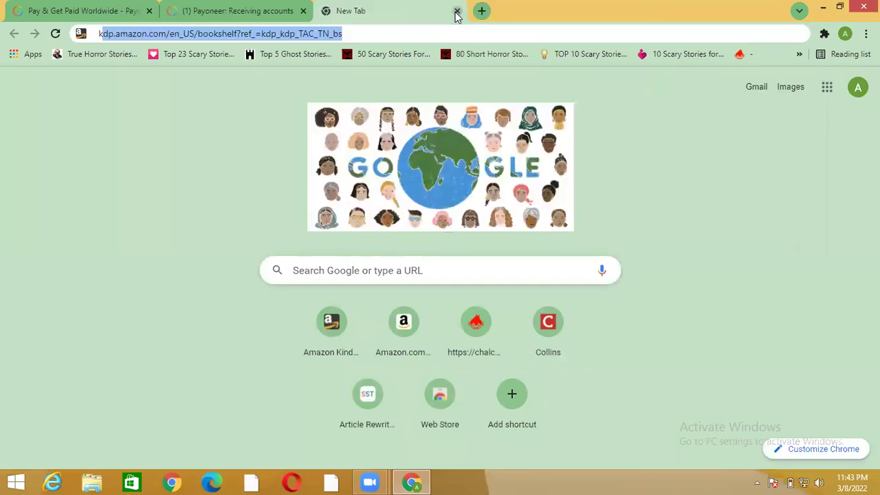
key(Return)
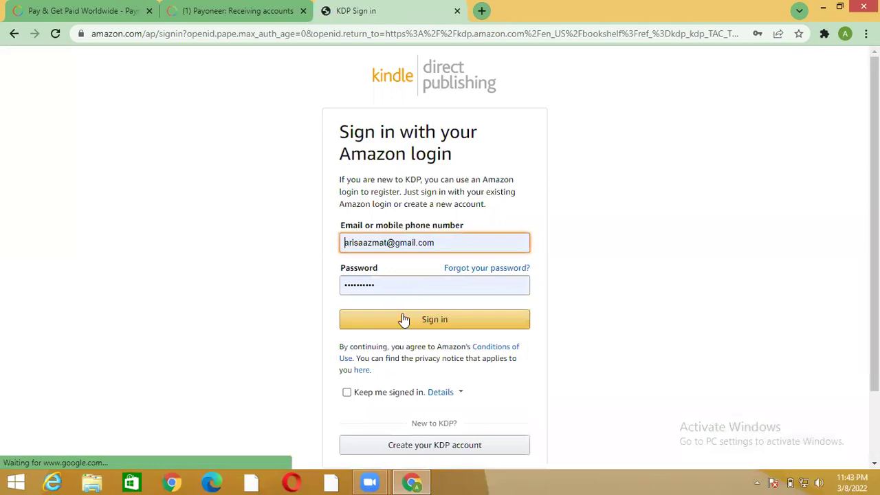
click(411, 321)
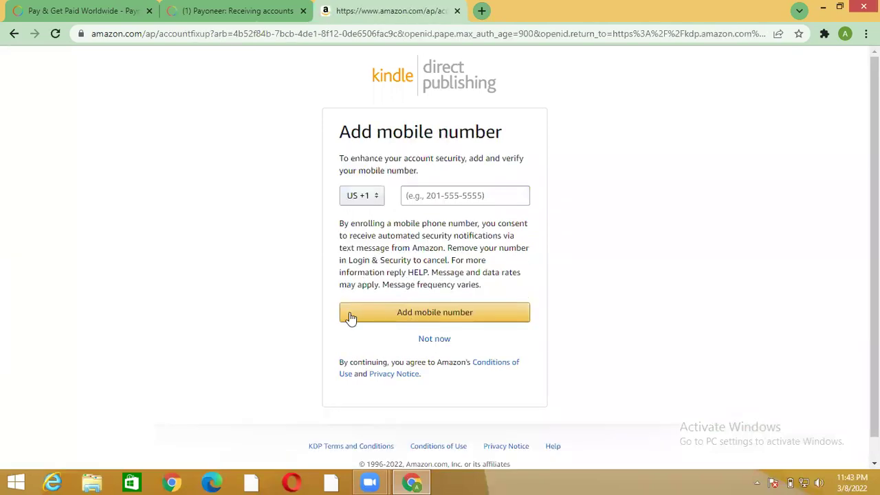
click(433, 339)
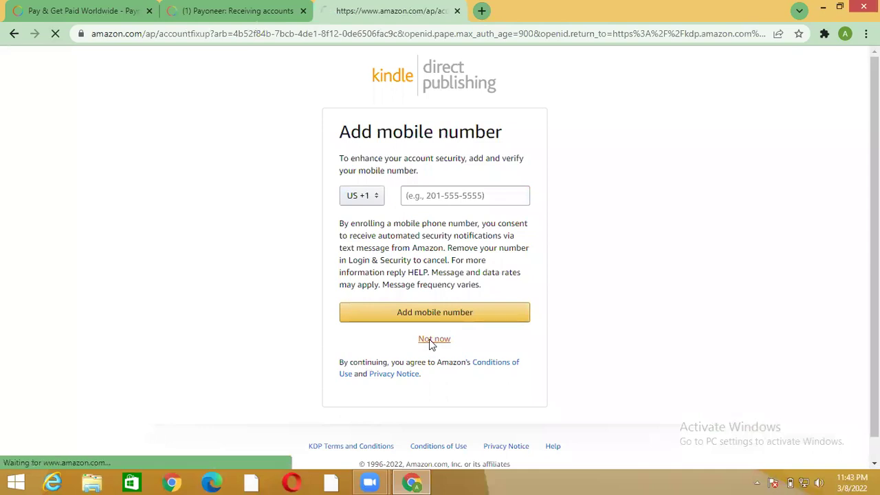
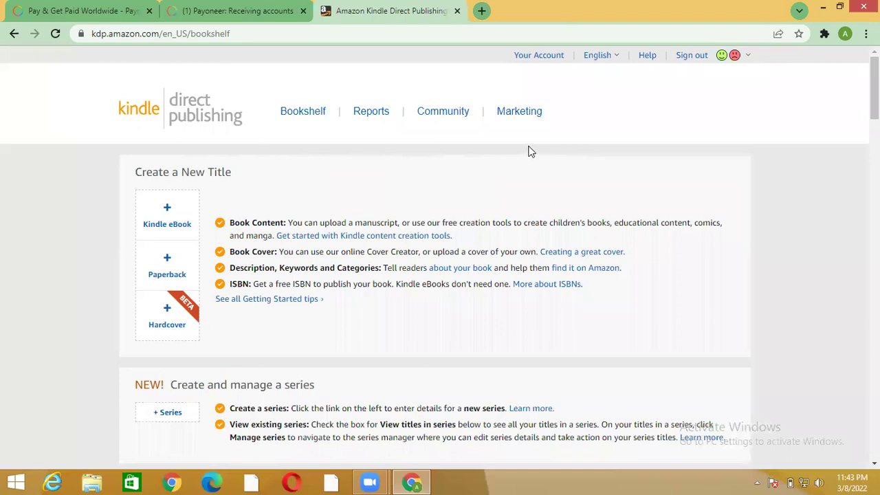
Open Your Account and complete two-step verification with a one-time code sent by text.
click(542, 58)
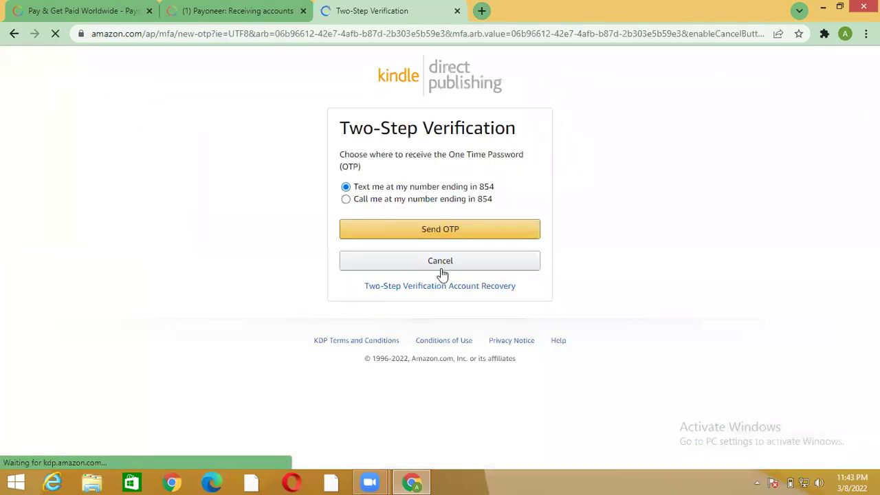
click(447, 235)
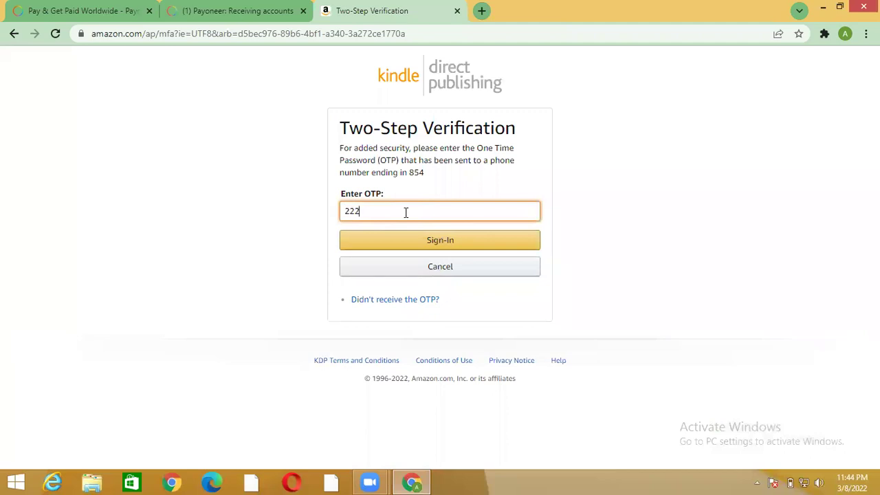
click(421, 246)
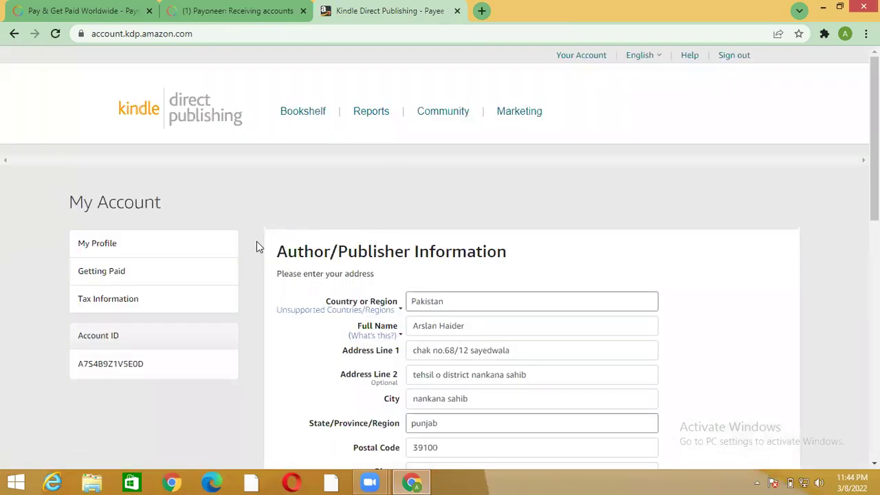
scroll(256, 246, down, 3)
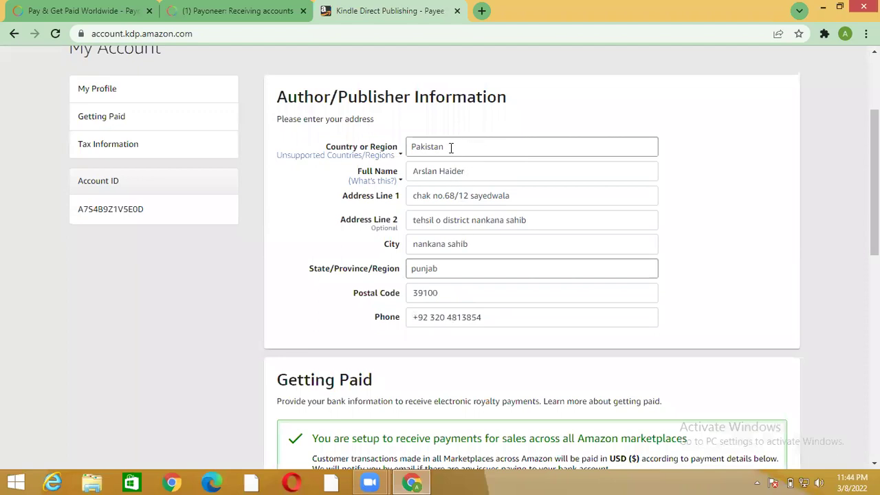
click(473, 144)
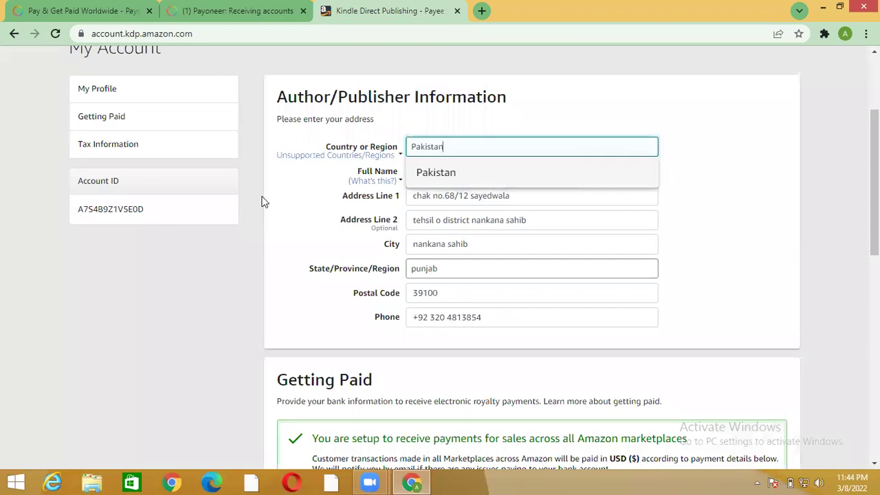
key(Tab)
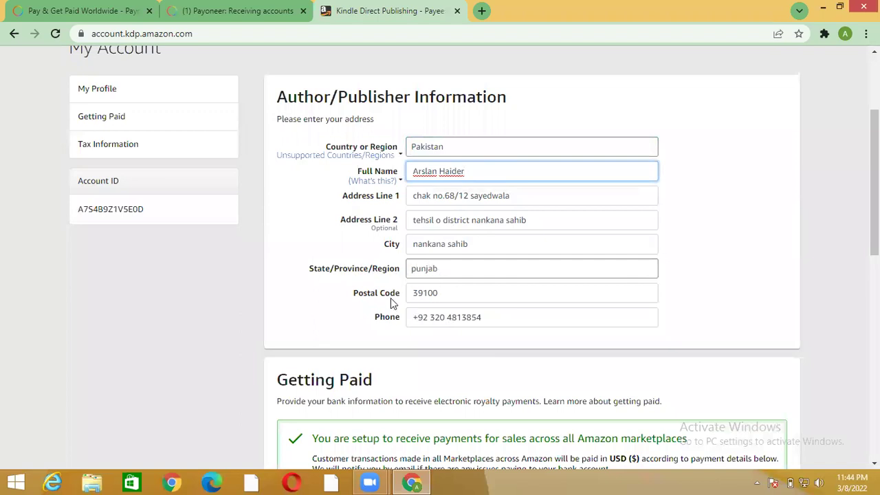
click(485, 317)
mouse_move(485, 318)
mouse_down()
mouse_move(413, 318)
mouse_move(483, 317)
mouse_up()
click(271, 302)
scroll(270, 303, down, 2)
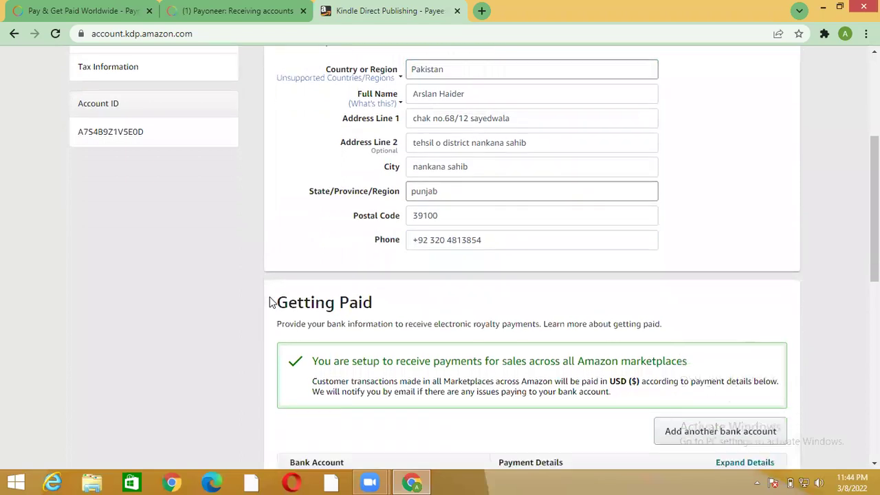
scroll(270, 303, down, 2)
scroll(270, 303, up, 1)
scroll(270, 303, down, 1)
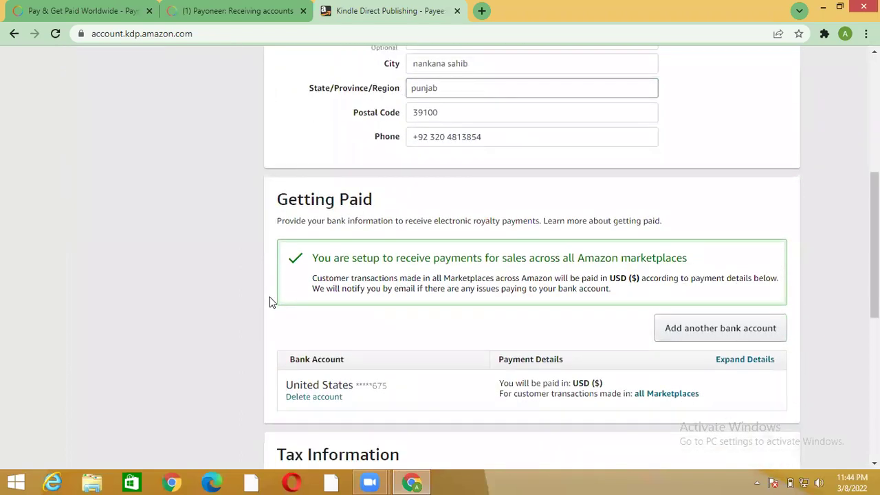
scroll(270, 303, down, 5)
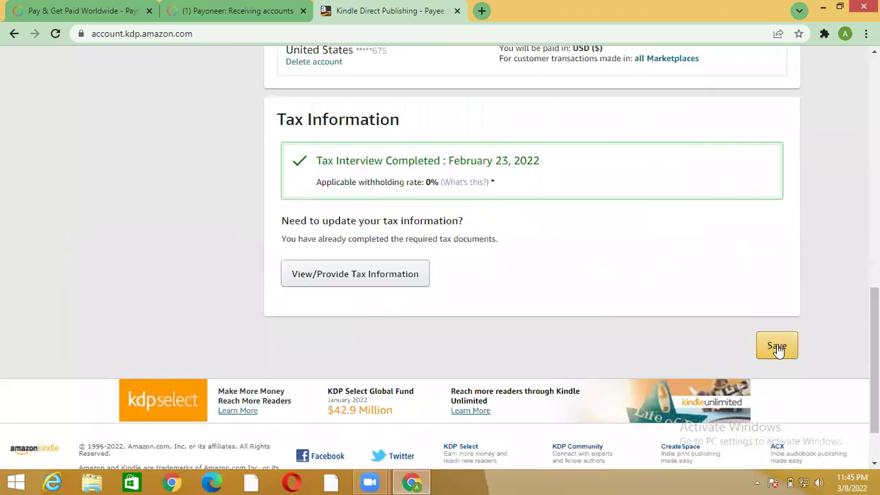
scroll(570, 219, up, 4)
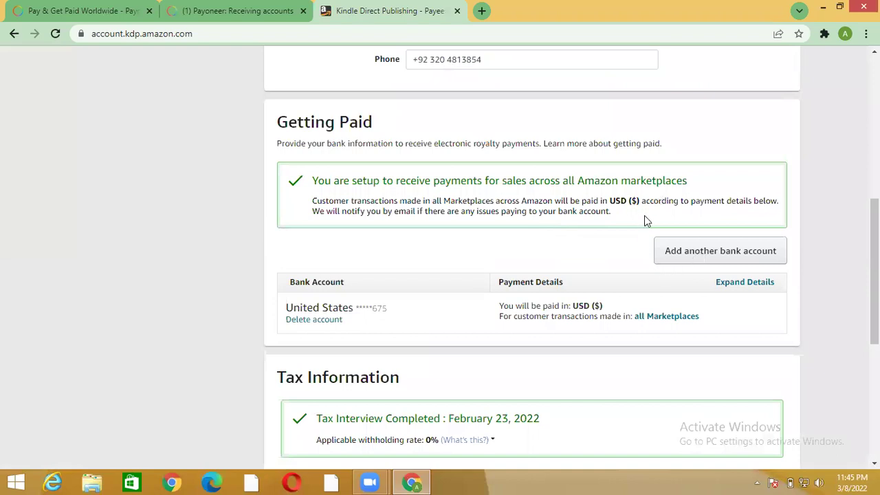
Start another bank account with United States as its country, then bring up Payoneer.
click(693, 256)
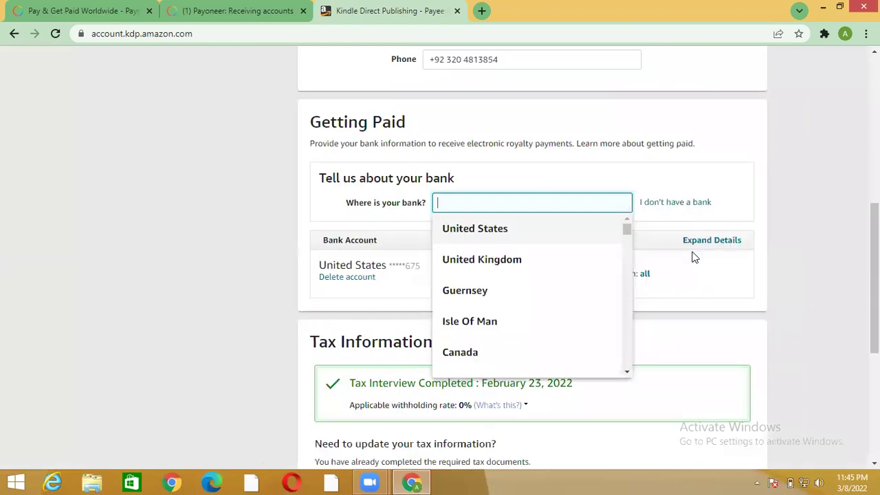
click(474, 234)
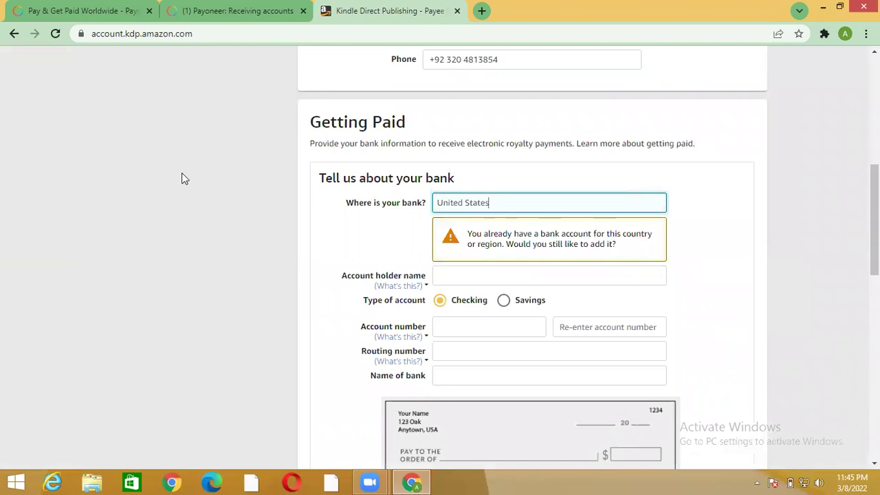
click(227, 11)
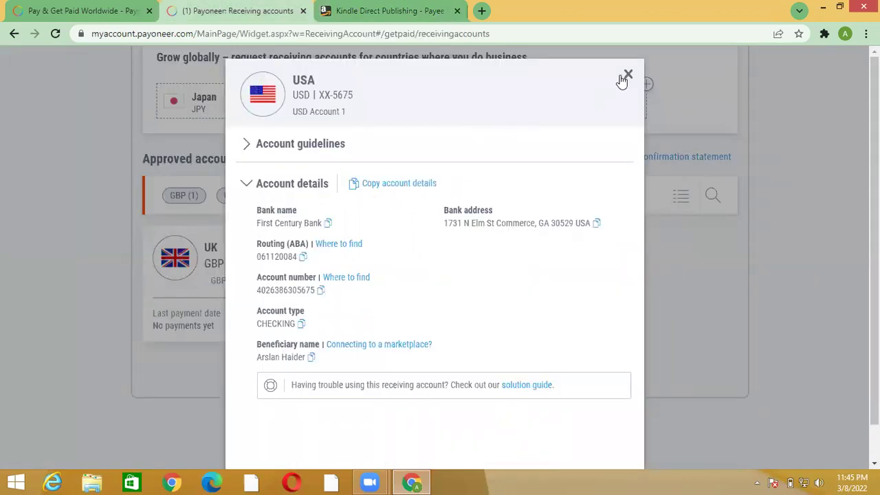
Reopen the USA receiving account details in Payoneer.
click(631, 76)
scroll(779, 202, up, 1)
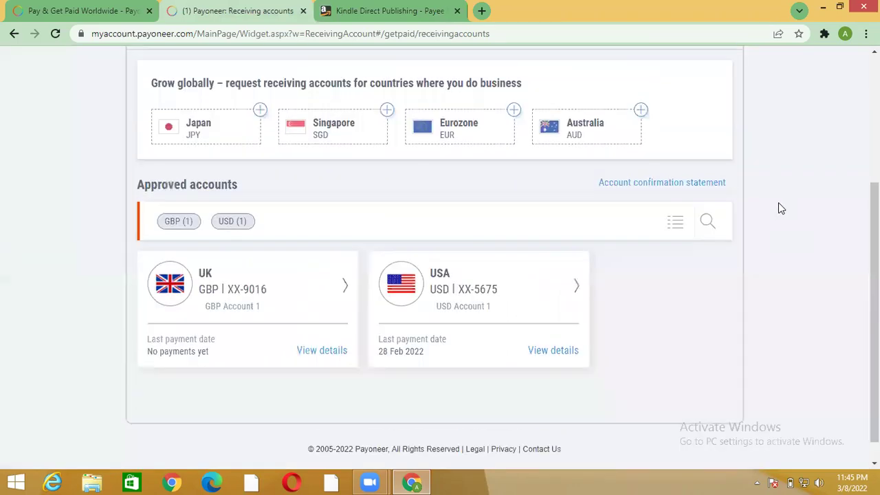
scroll(781, 209, up, 3)
mouse_move(232, 112)
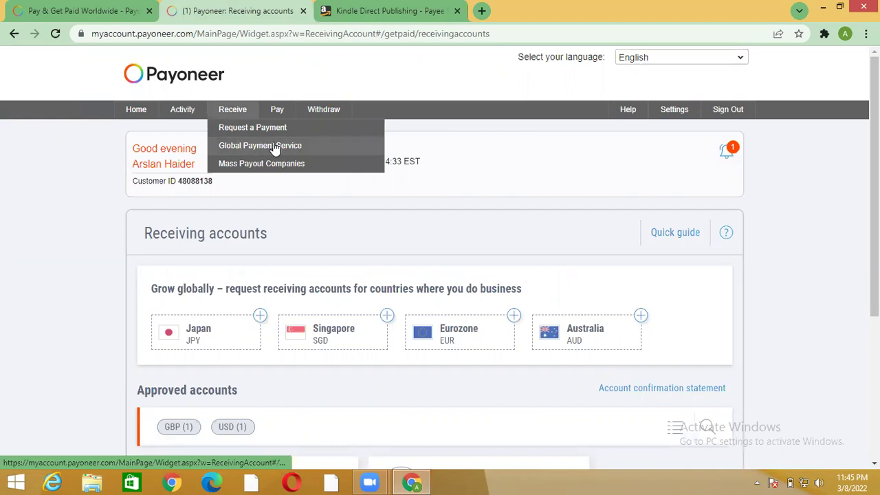
scroll(76, 218, down, 3)
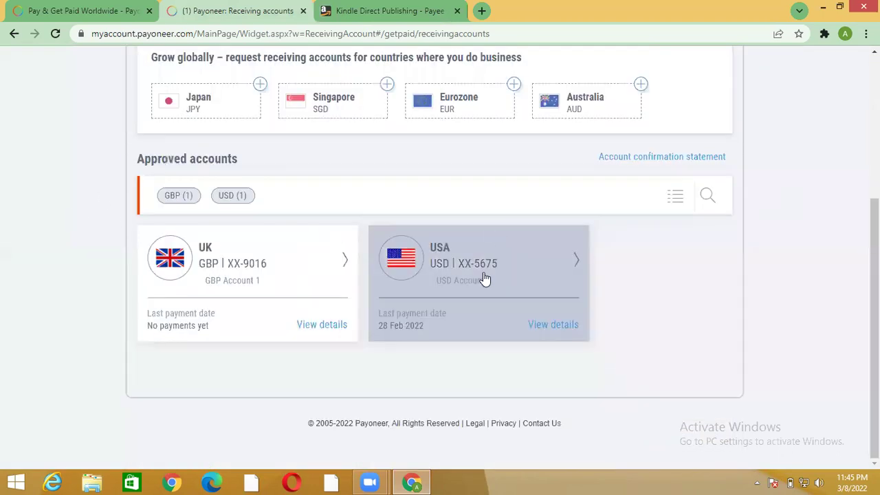
click(485, 278)
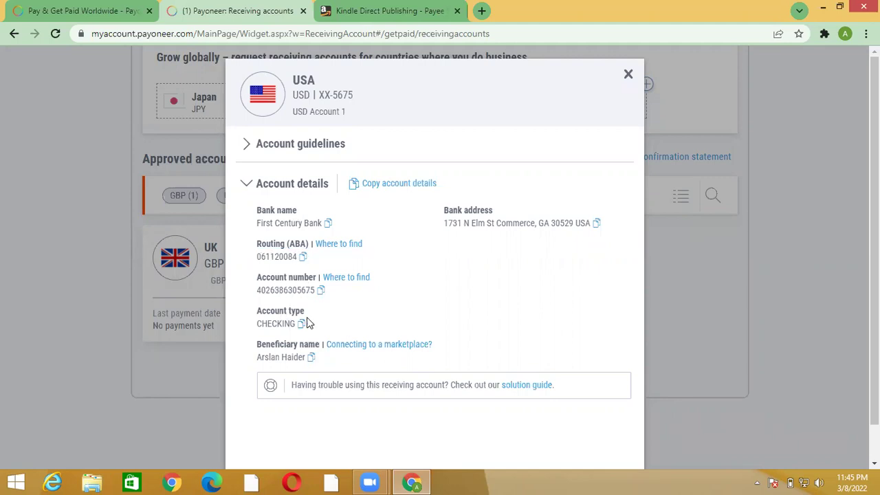
Copy the beneficiary name and go back to the KDP bank details form.
click(311, 358)
click(310, 359)
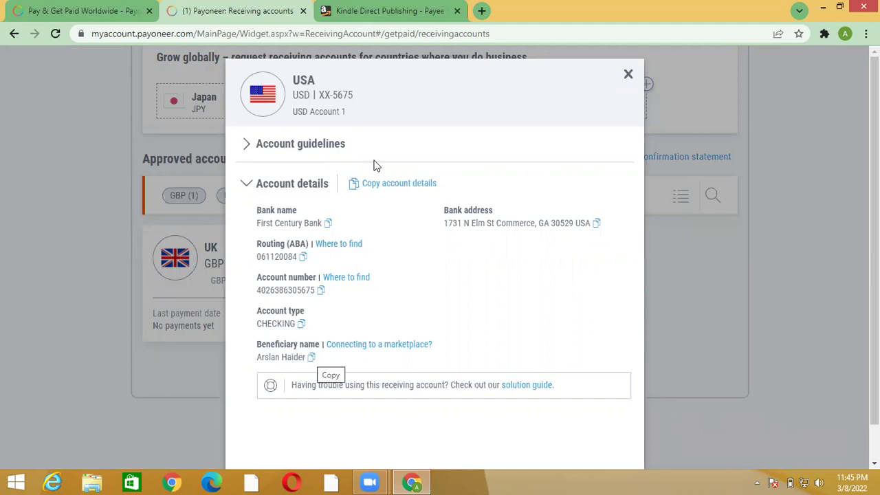
click(332, 6)
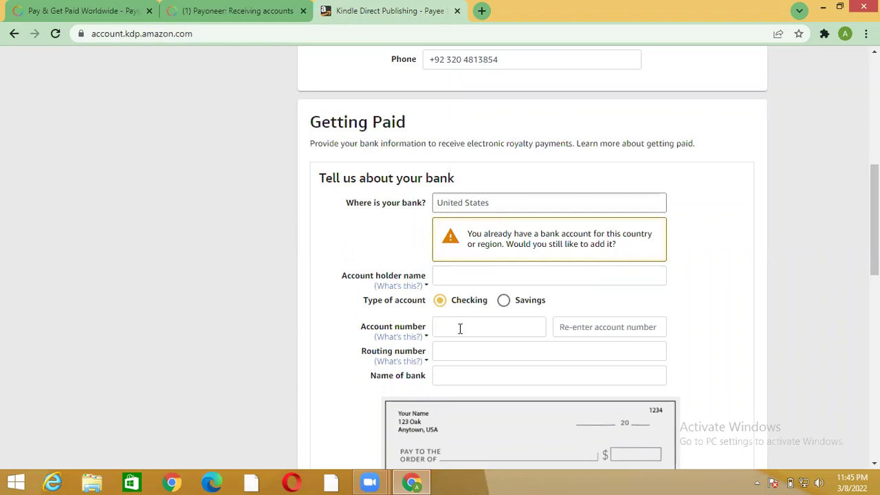
click(213, 11)
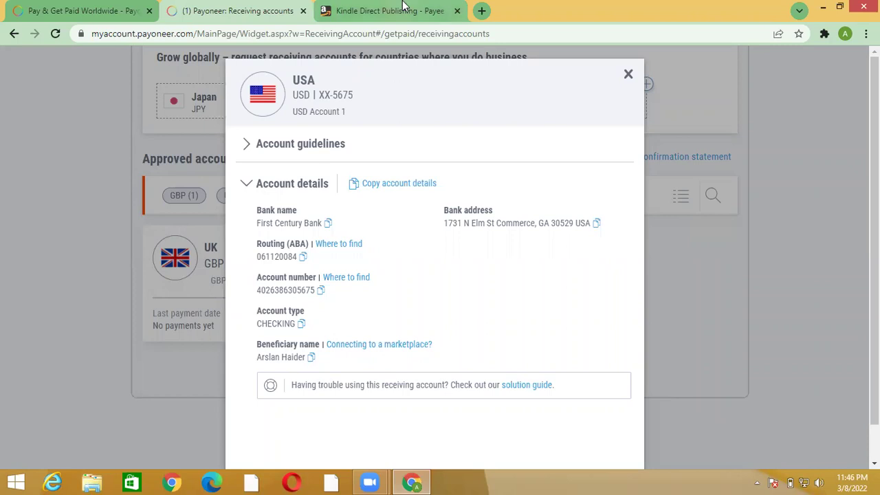
click(404, 9)
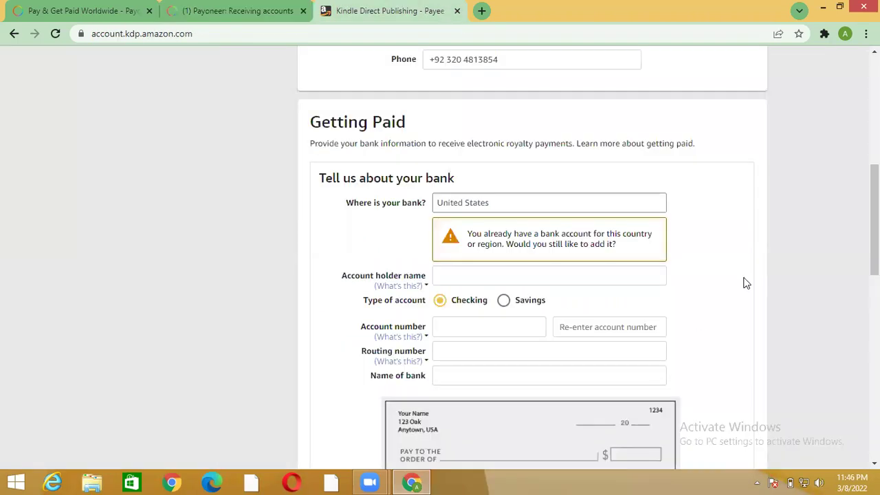
Cancel the empty 'Tell us about your bank' form, keeping the existing bank and tax sections.
scroll(745, 281, down, 3)
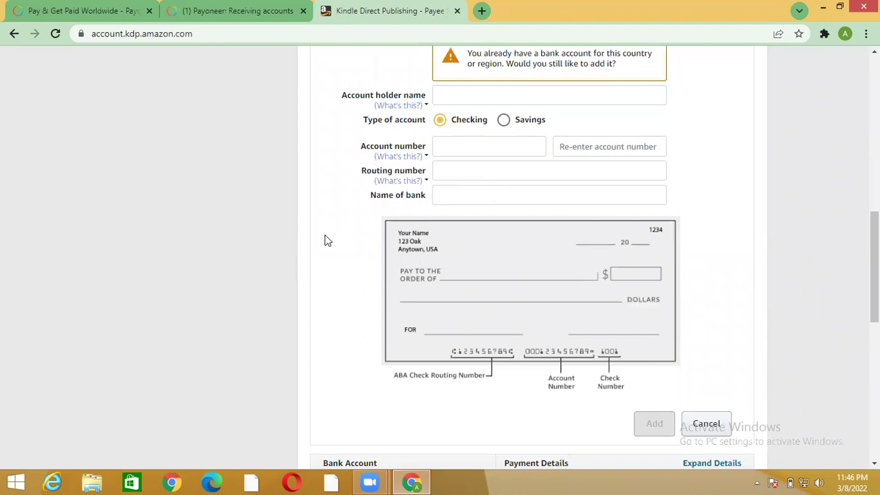
scroll(327, 240, down, 3)
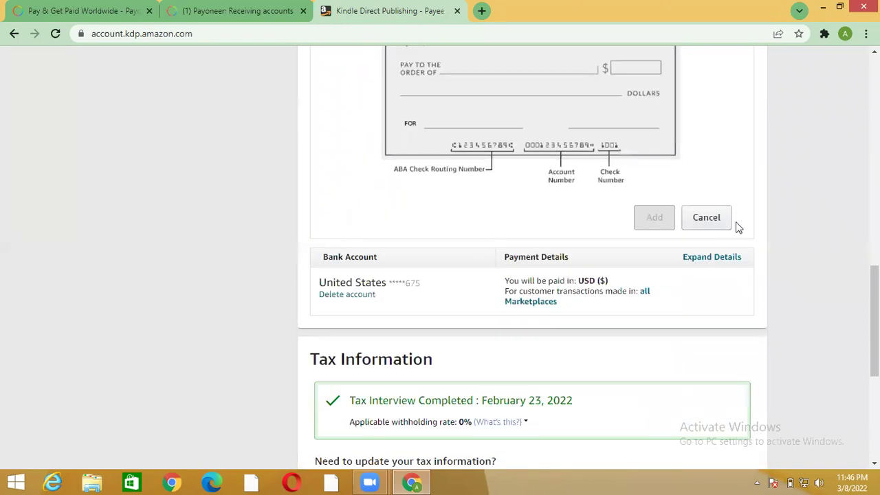
mouse_move(651, 218)
scroll(192, 139, down, 2)
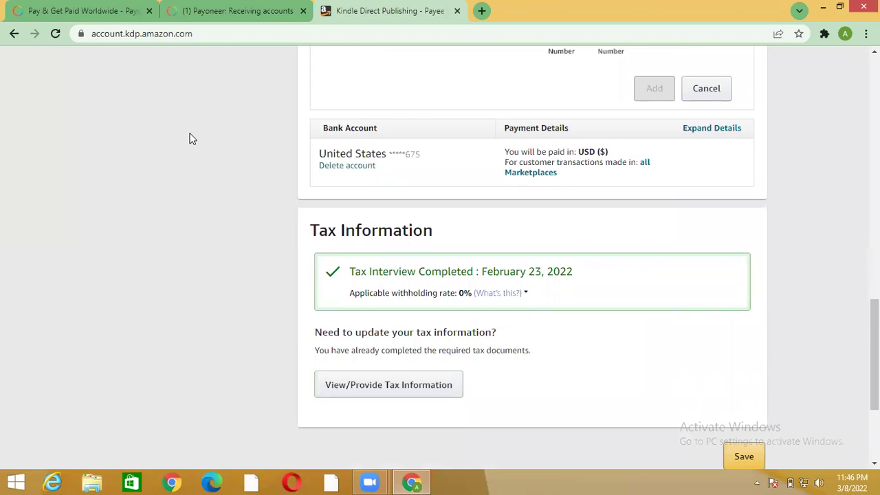
scroll(193, 139, up, 2)
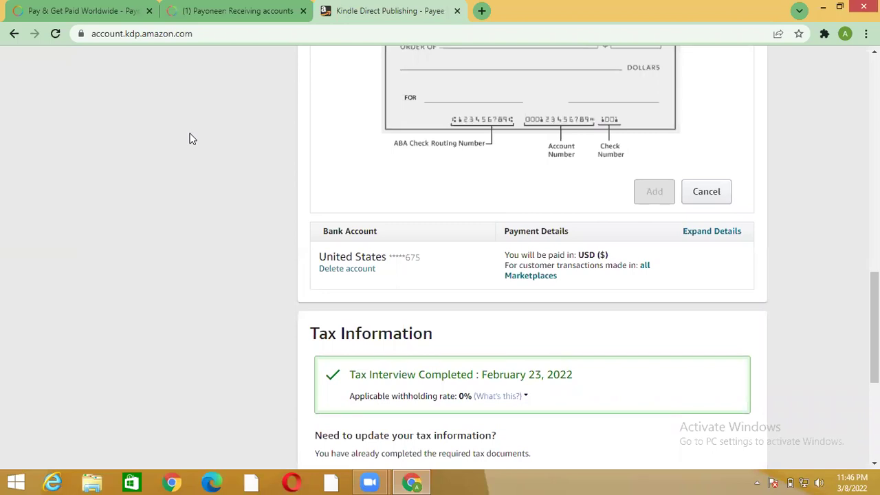
scroll(193, 139, up, 6)
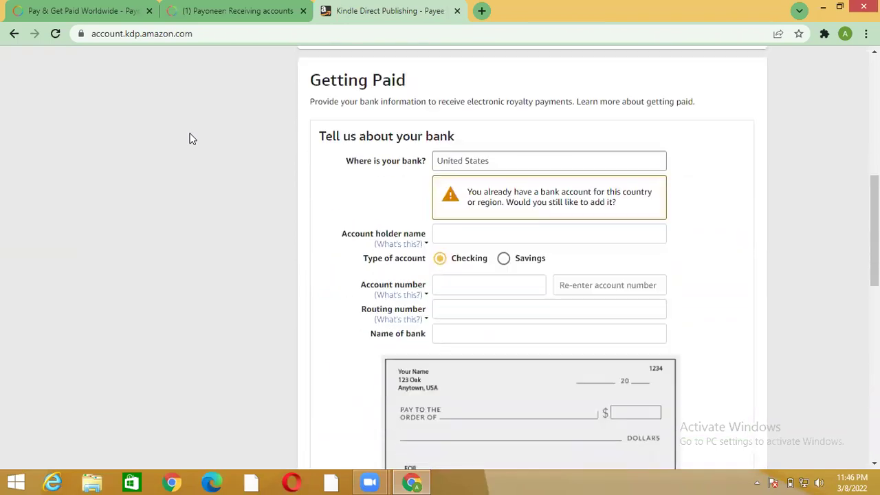
scroll(192, 139, down, 5)
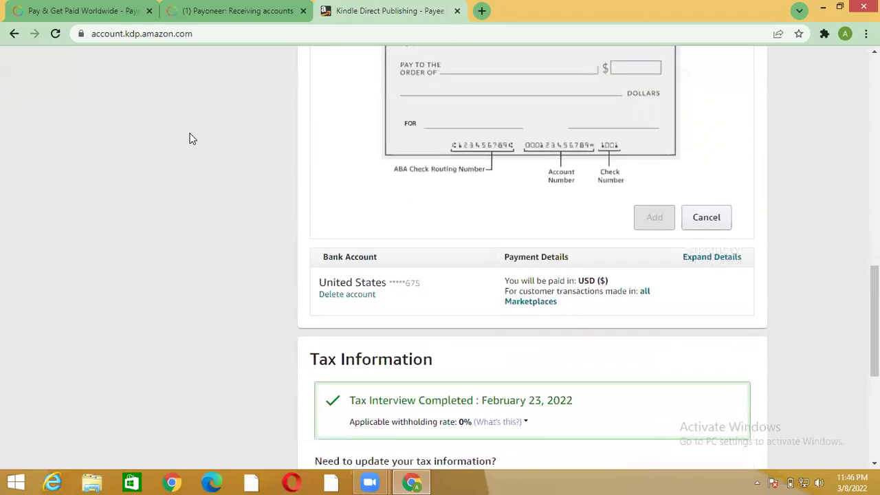
scroll(192, 139, down, 2)
scroll(193, 139, down, 1)
scroll(193, 139, up, 1)
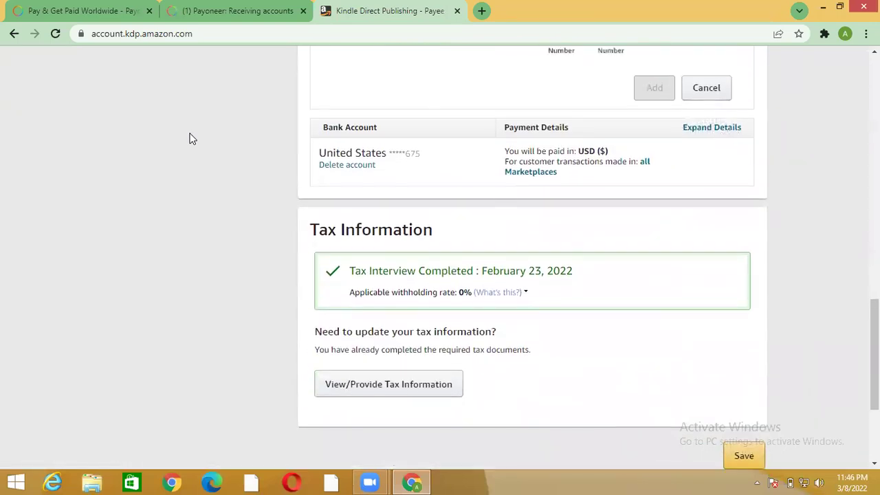
click(705, 88)
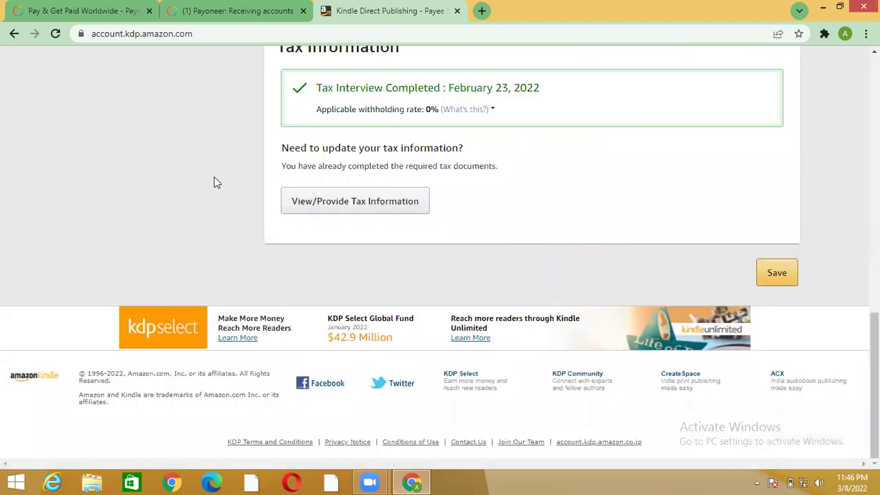
scroll(214, 182, up, 2)
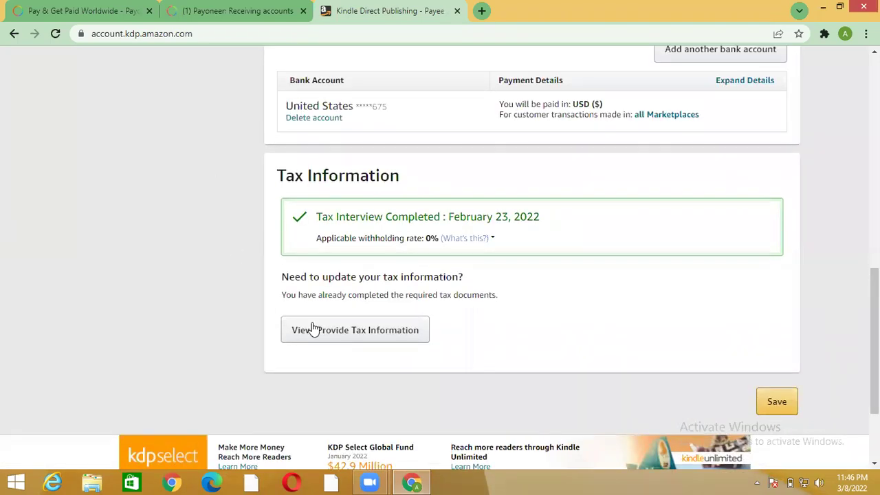
Retake the tax interview from the Tax Dashboard and scroll to the Taxpayer Identification Number section.
click(357, 330)
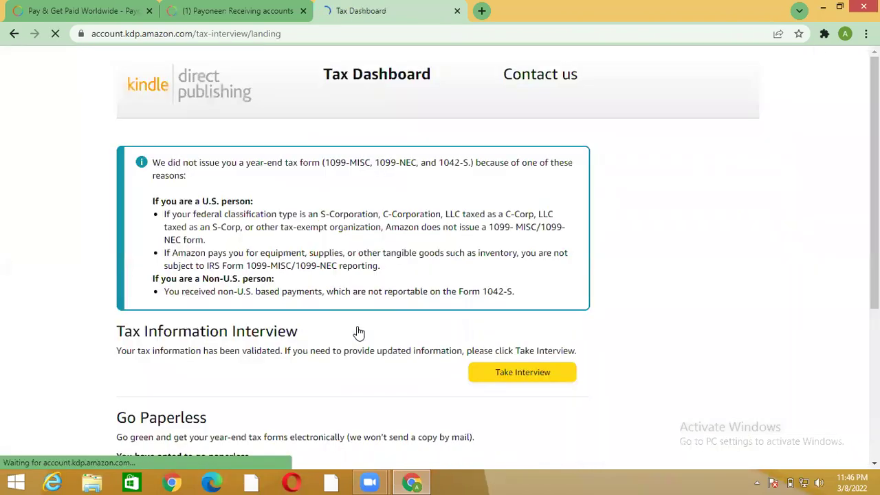
click(529, 372)
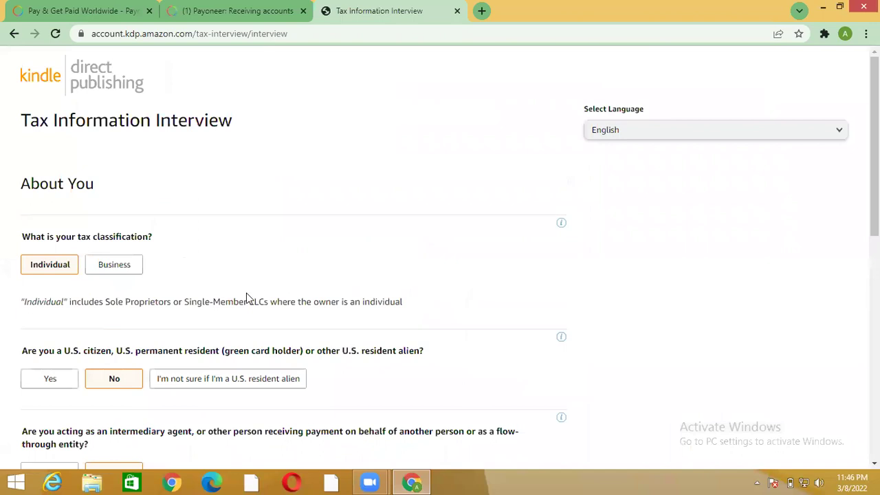
scroll(274, 258, down, 2)
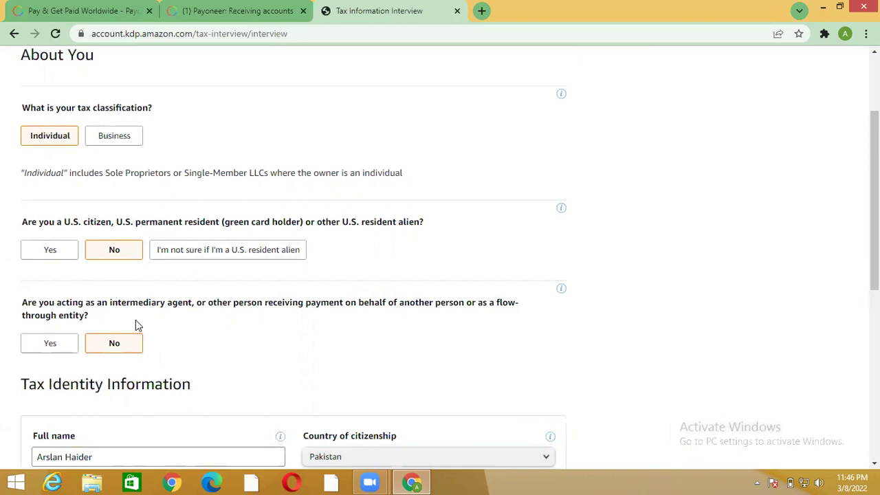
scroll(135, 320, down, 1)
scroll(136, 322, down, 2)
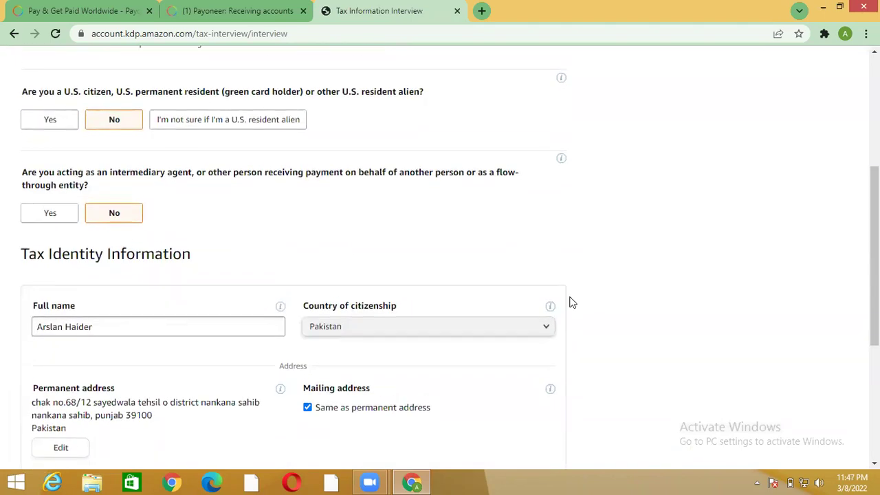
scroll(570, 301, down, 3)
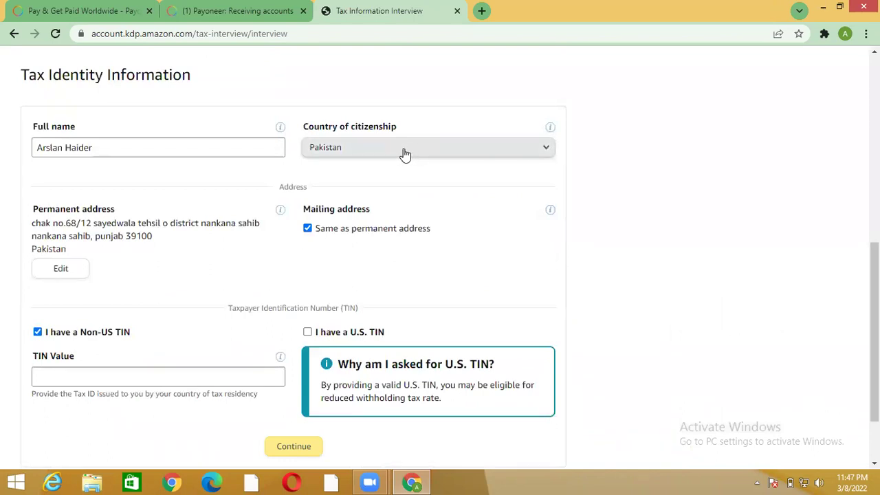
scroll(406, 152, down, 1)
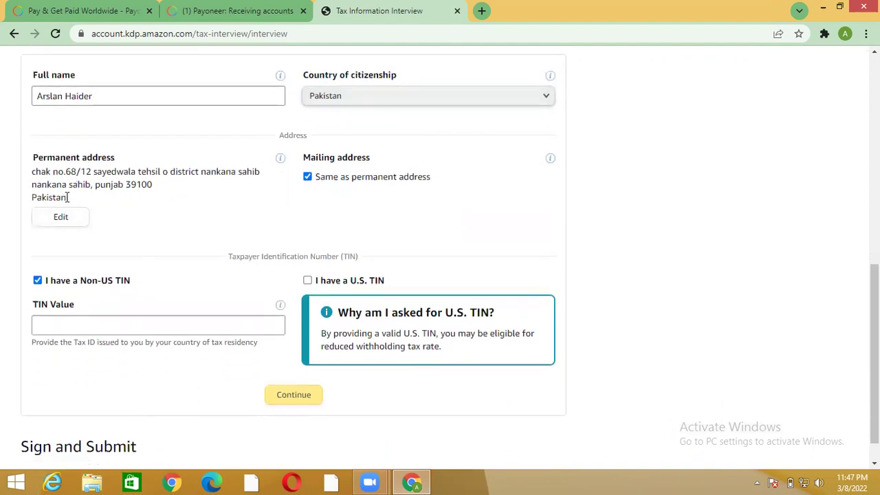
drag(66, 197, 19, 175)
scroll(174, 219, down, 1)
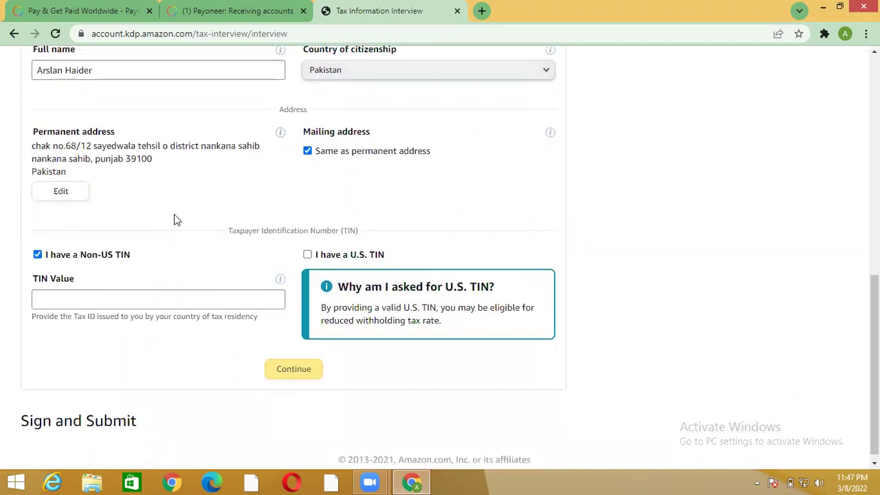
scroll(174, 220, down, 1)
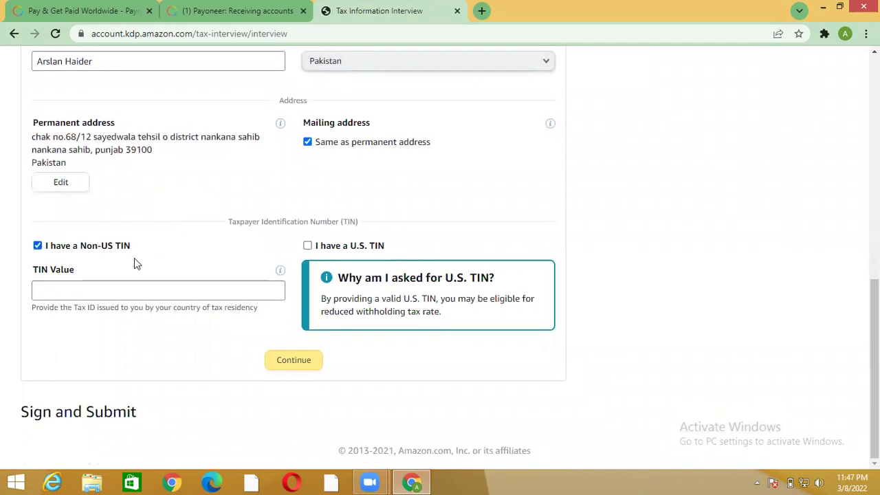
Tick 'I have a Non-US TIN', enter 'none' as the TIN value, and continue.
click(93, 295)
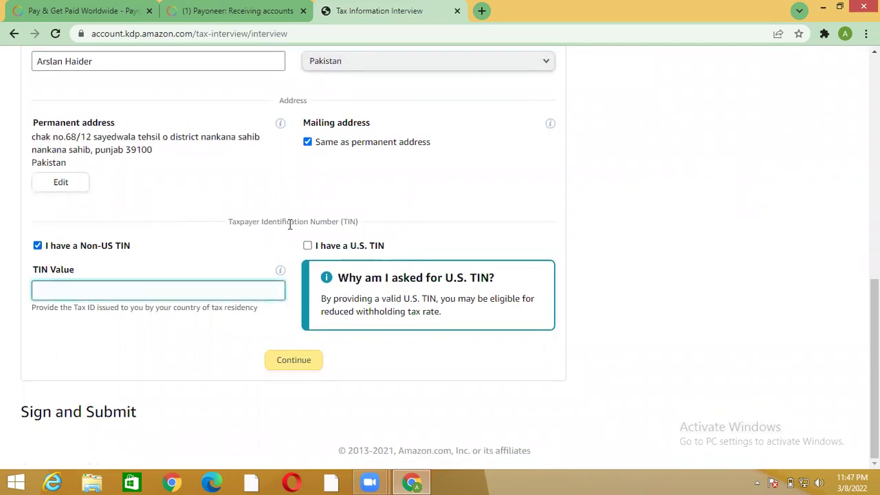
text(none)
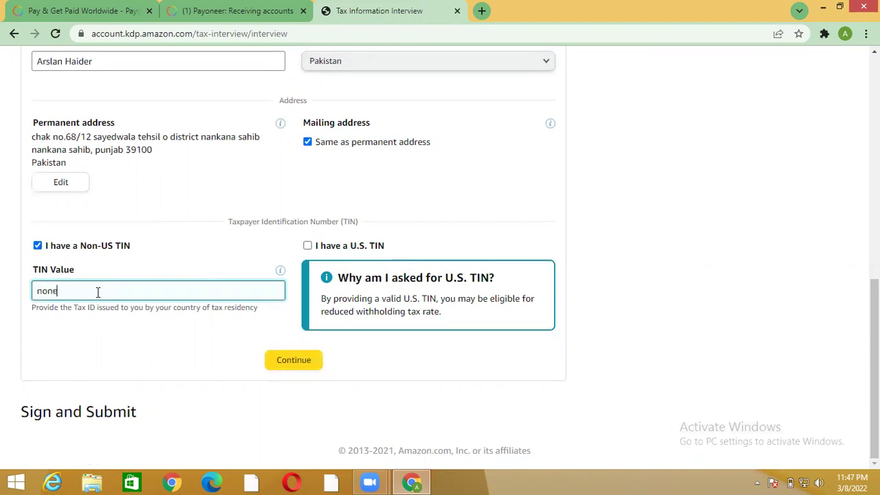
key(BackSpace)
key(BackSpace)
key(BackSpace)
key(BackSpace)
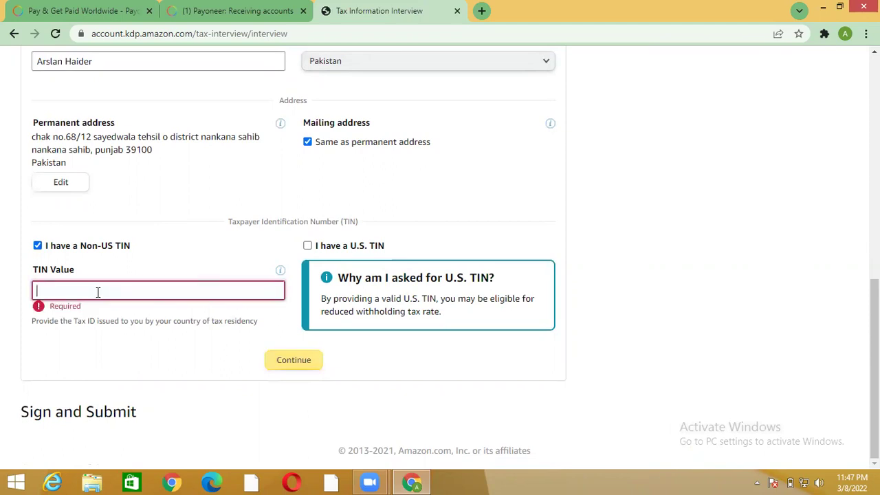
click(38, 247)
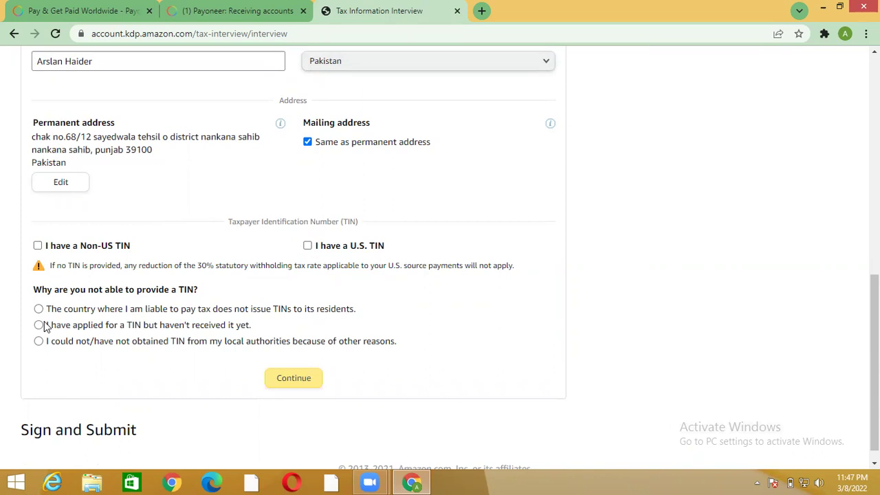
click(38, 246)
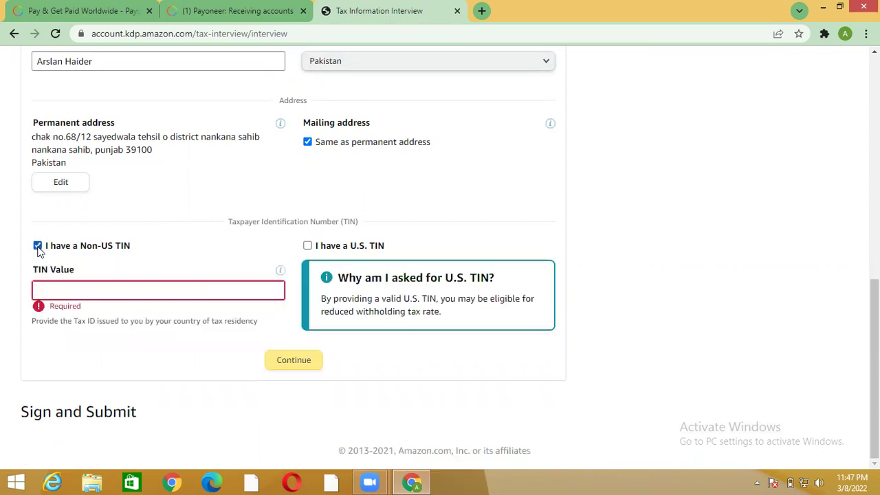
click(56, 291)
text(n)
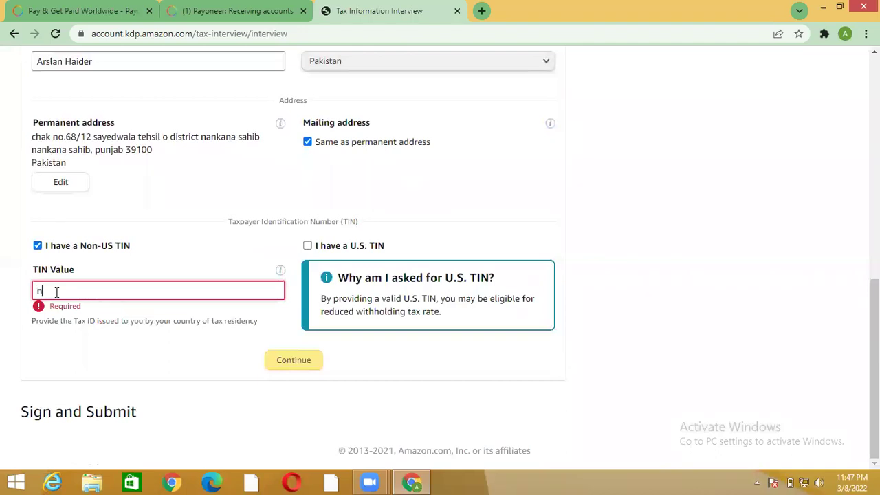
text(one)
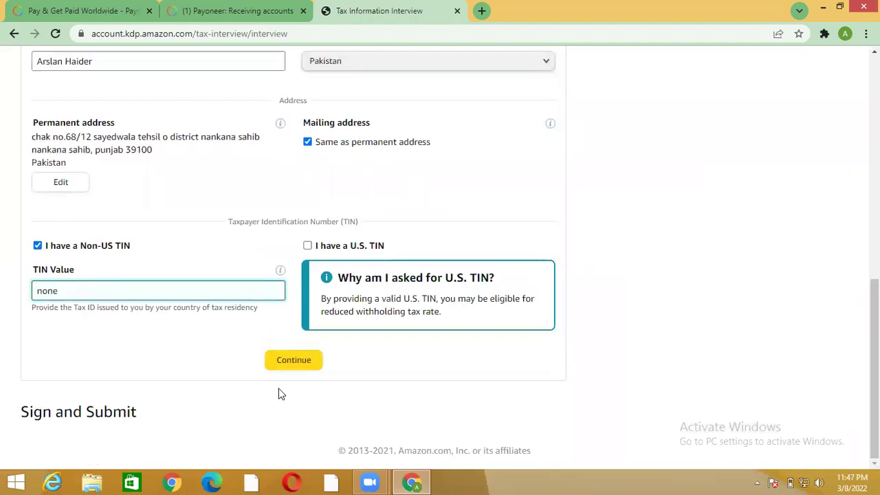
click(294, 360)
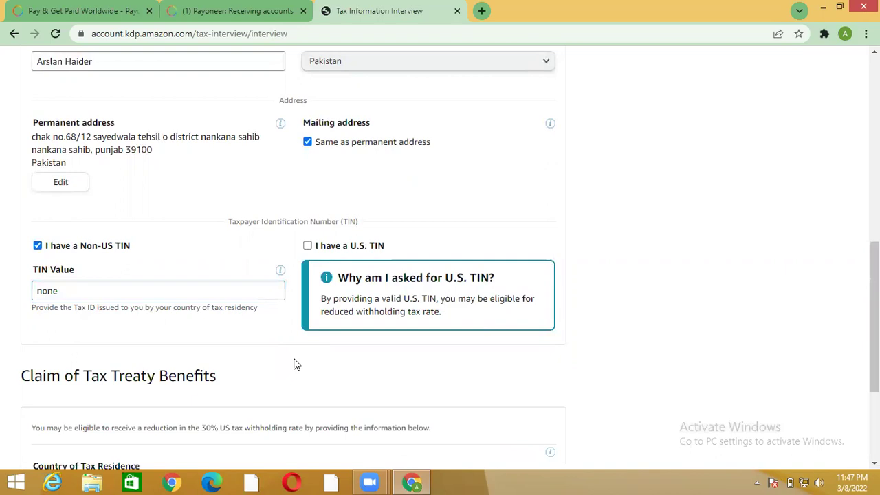
Confirm treaty eligibility for Pakistan and sign with the autofilled full name.
scroll(652, 251, down, 3)
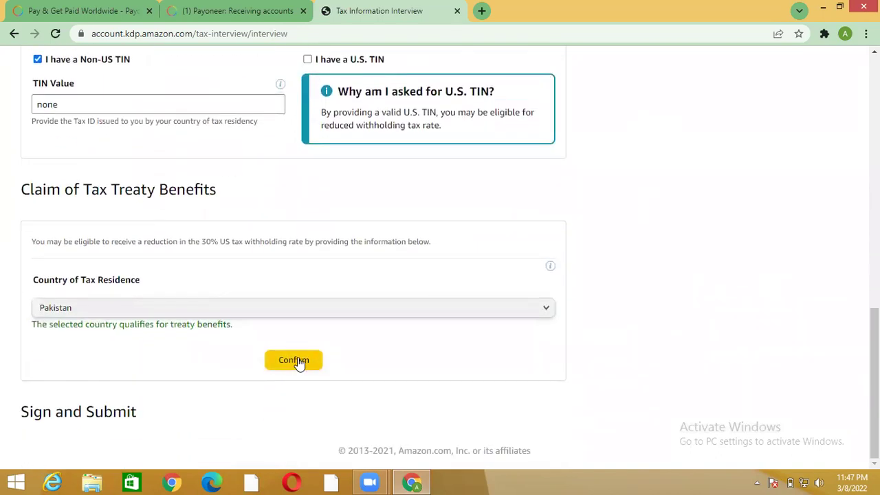
click(299, 361)
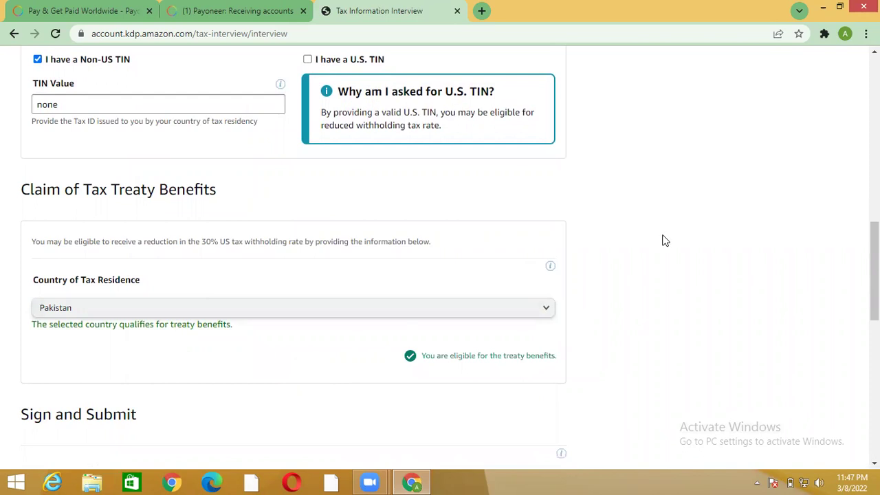
scroll(665, 241, down, 9)
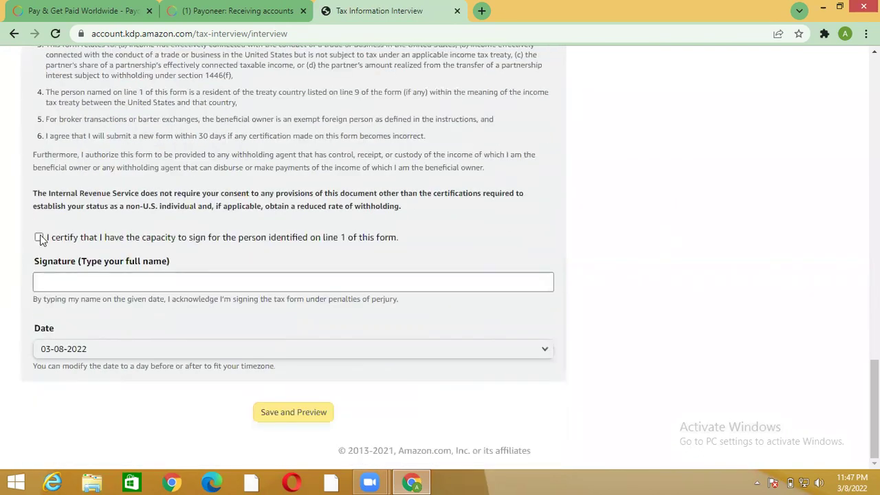
click(83, 284)
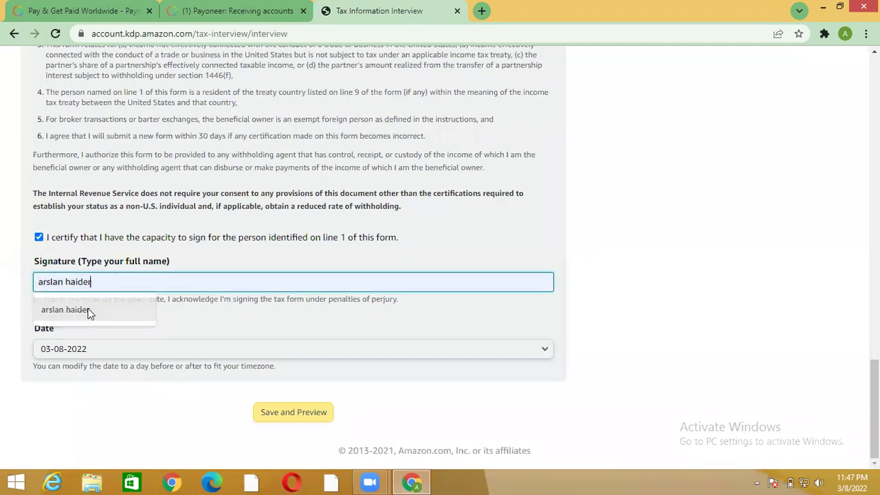
click(87, 308)
click(608, 262)
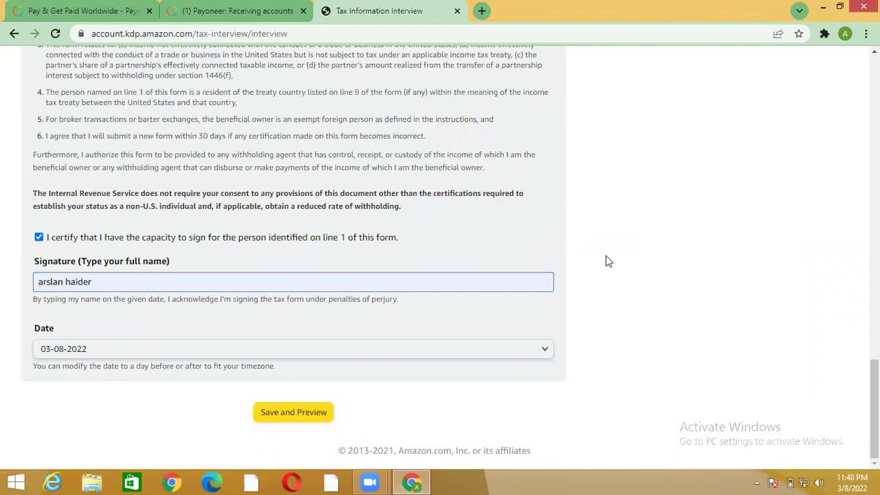
Preview and submit the W-8BEN form, then highlight the 0.0% withholding rate.
click(303, 411)
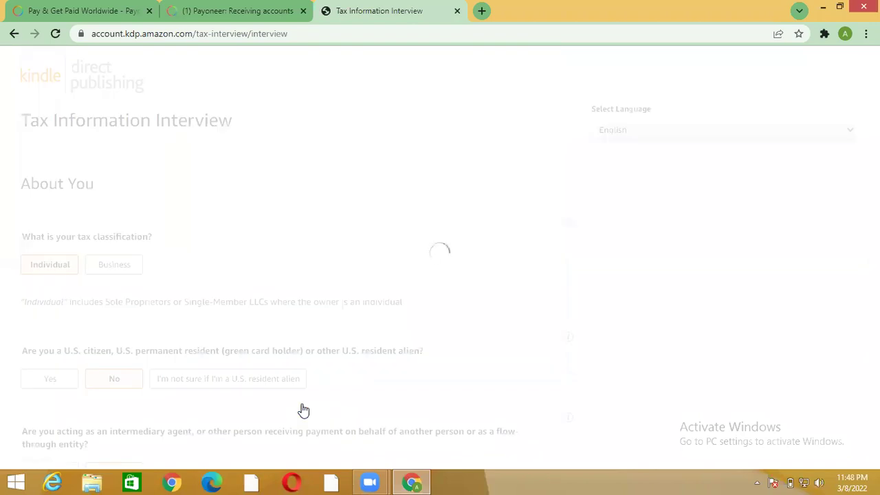
scroll(632, 231, down, 1)
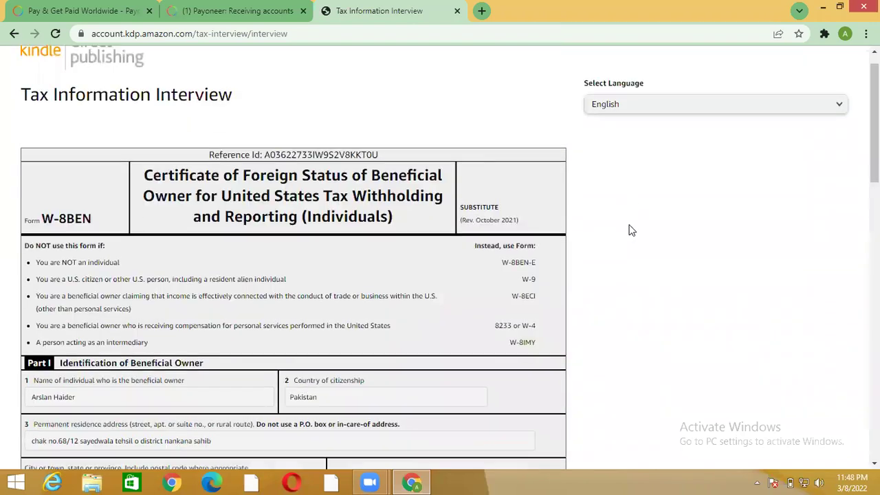
scroll(632, 231, down, 10)
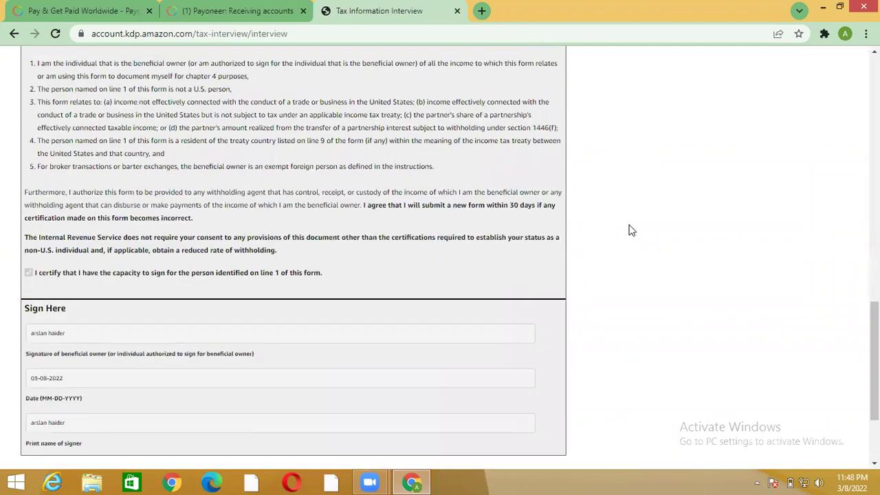
scroll(632, 231, down, 5)
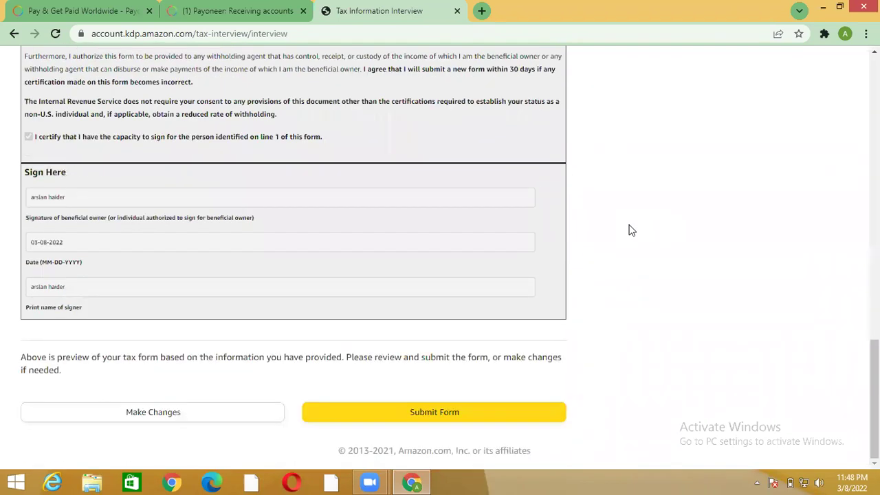
click(454, 404)
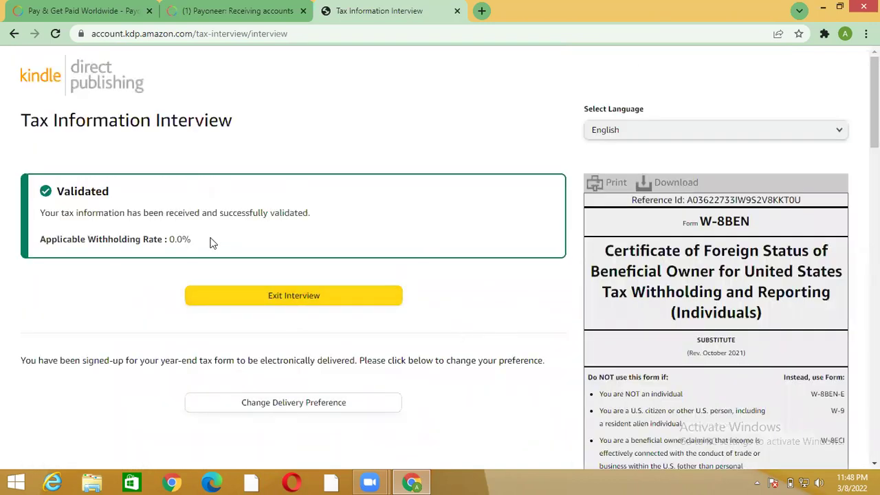
drag(194, 240, 170, 234)
Exit the tax interview and save the My Account settings at the bottom of the page.
click(301, 296)
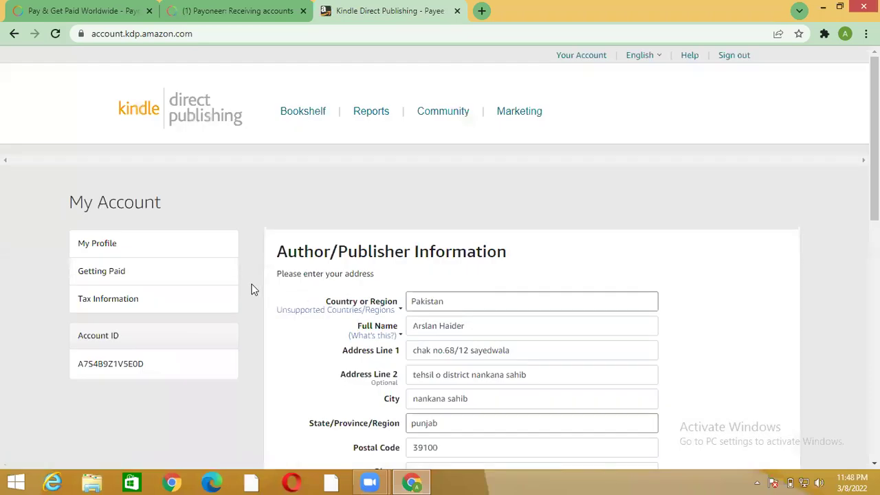
scroll(252, 290, down, 10)
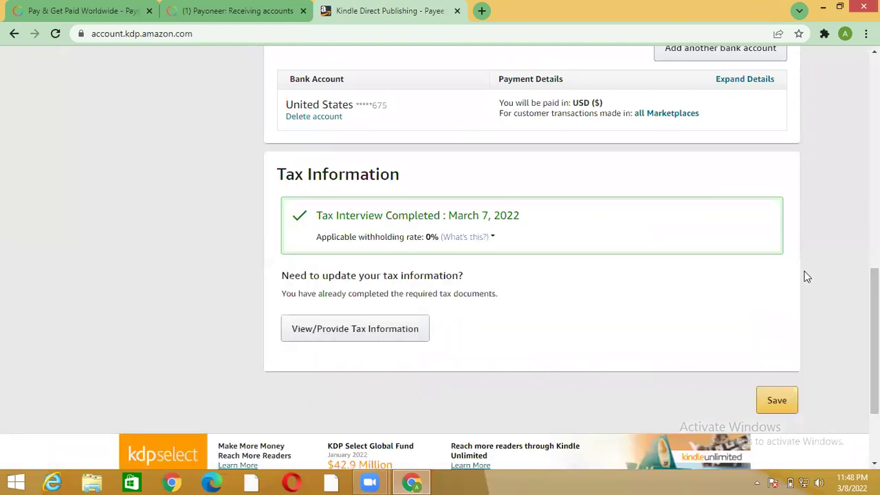
scroll(807, 384, down, 3)
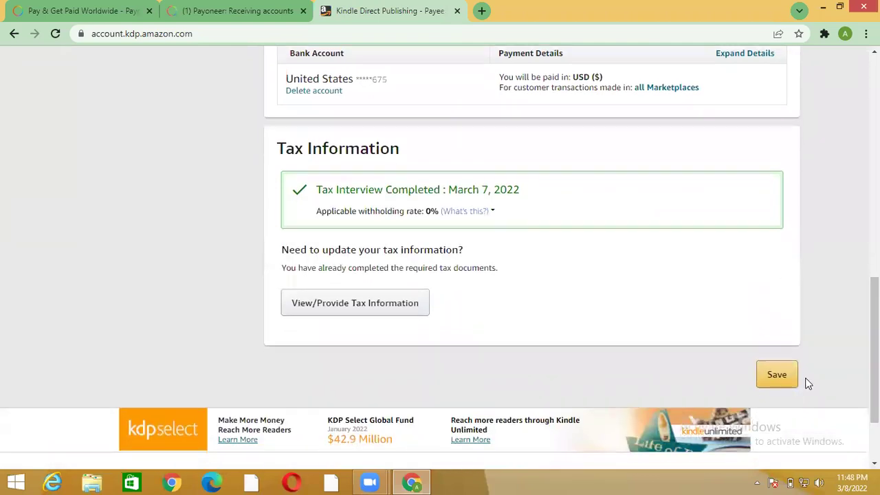
click(780, 273)
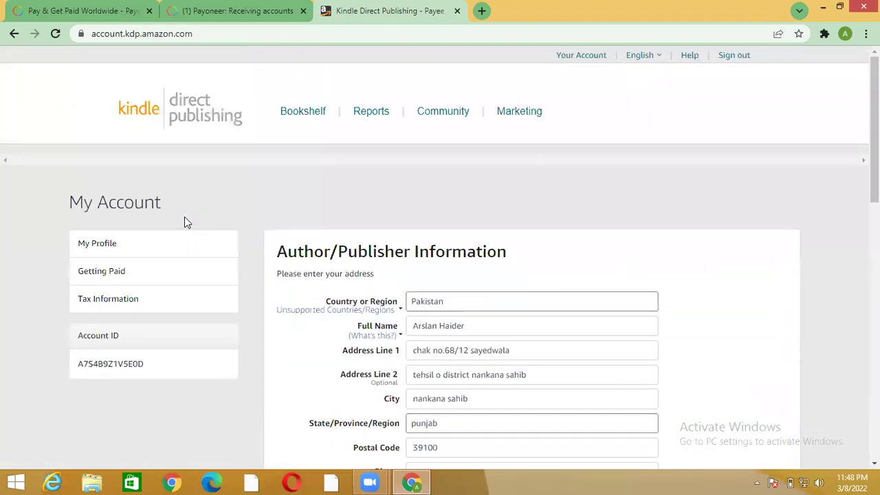
Go to the Bookshelf and browse the live books, such as 'Bound to Rise: Annotated'.
click(304, 113)
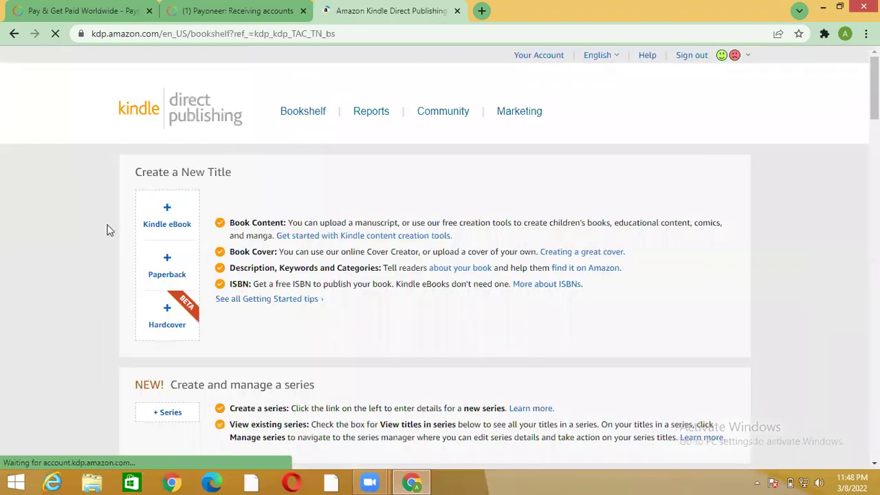
scroll(72, 257, down, 5)
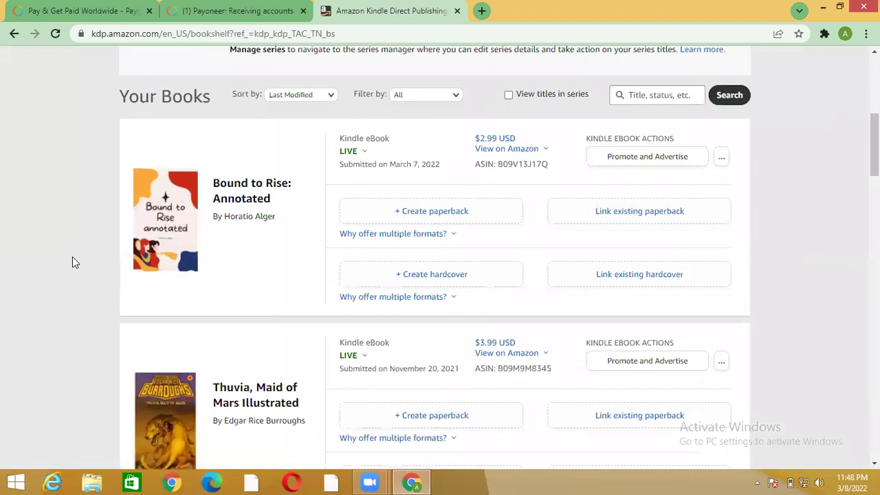
scroll(72, 263, up, 2)
scroll(75, 262, up, 2)
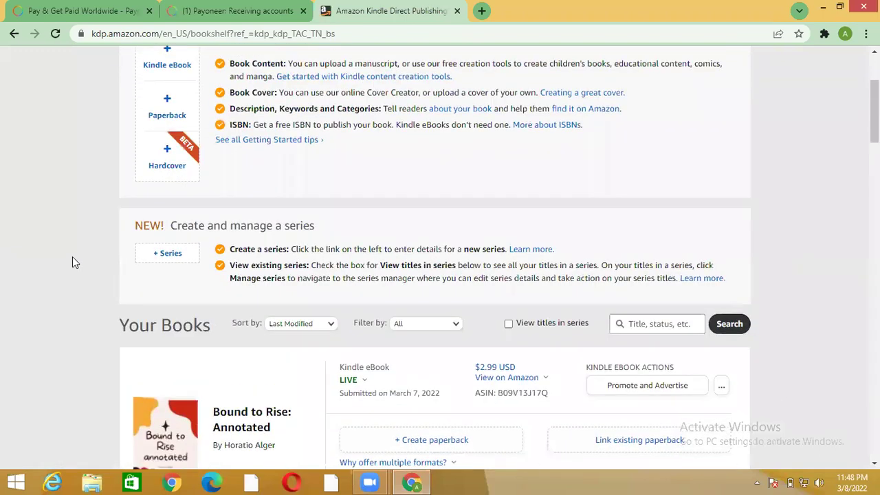
scroll(75, 262, down, 5)
scroll(72, 258, up, 7)
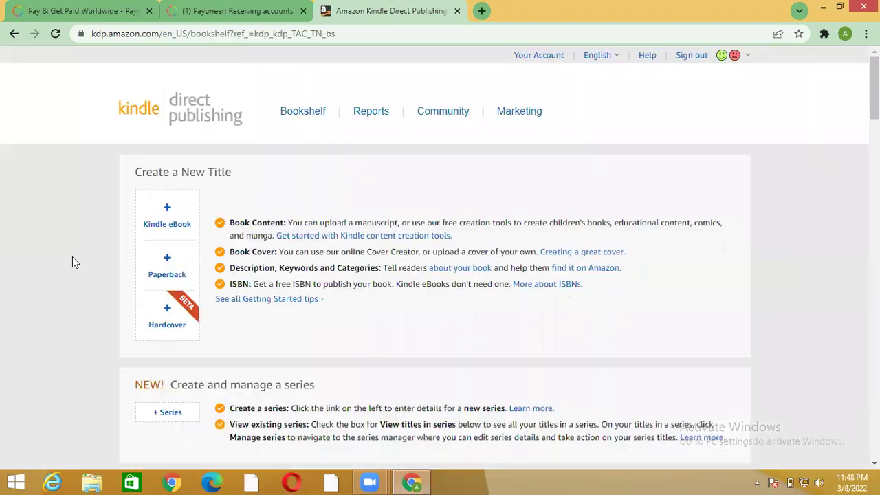